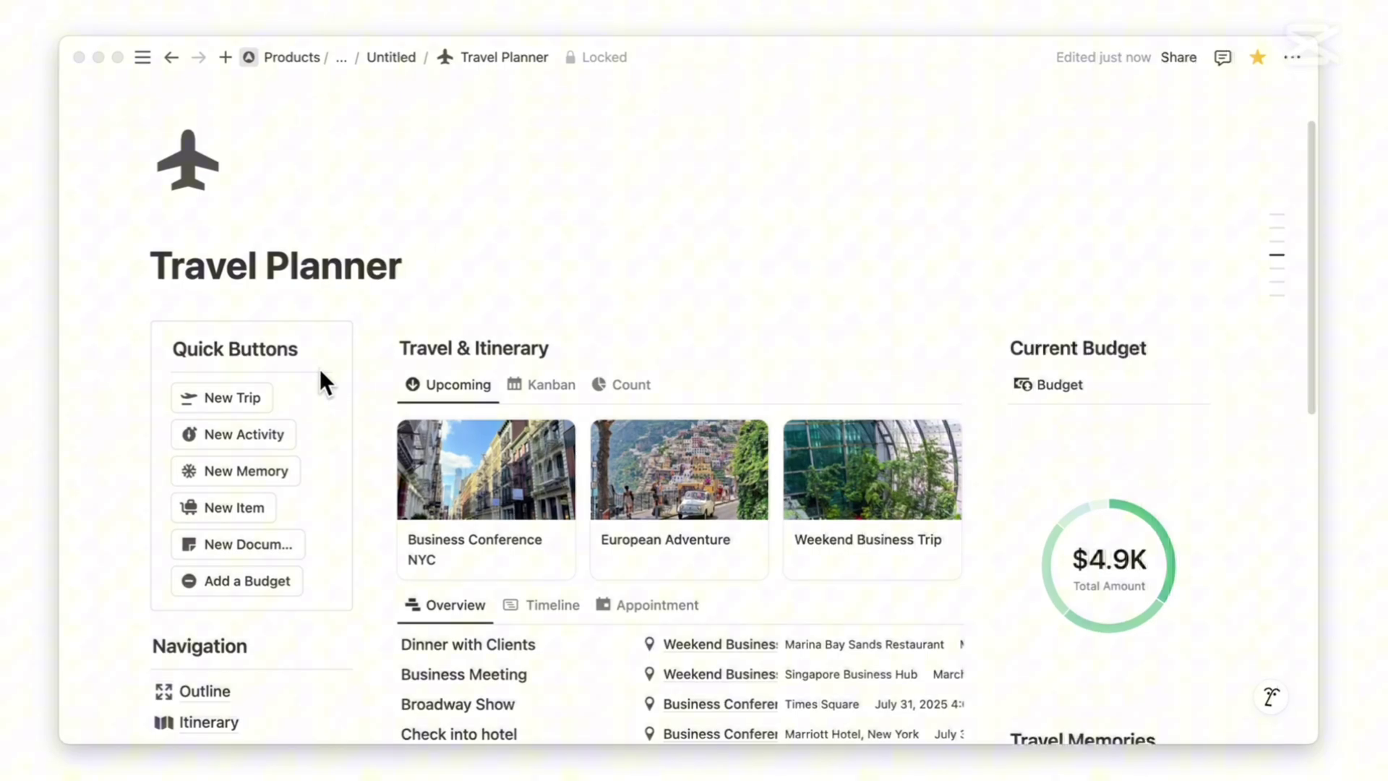
# Scroll through the Travel Planner dashboard to survey its sections
pyautogui.click(240, 396)
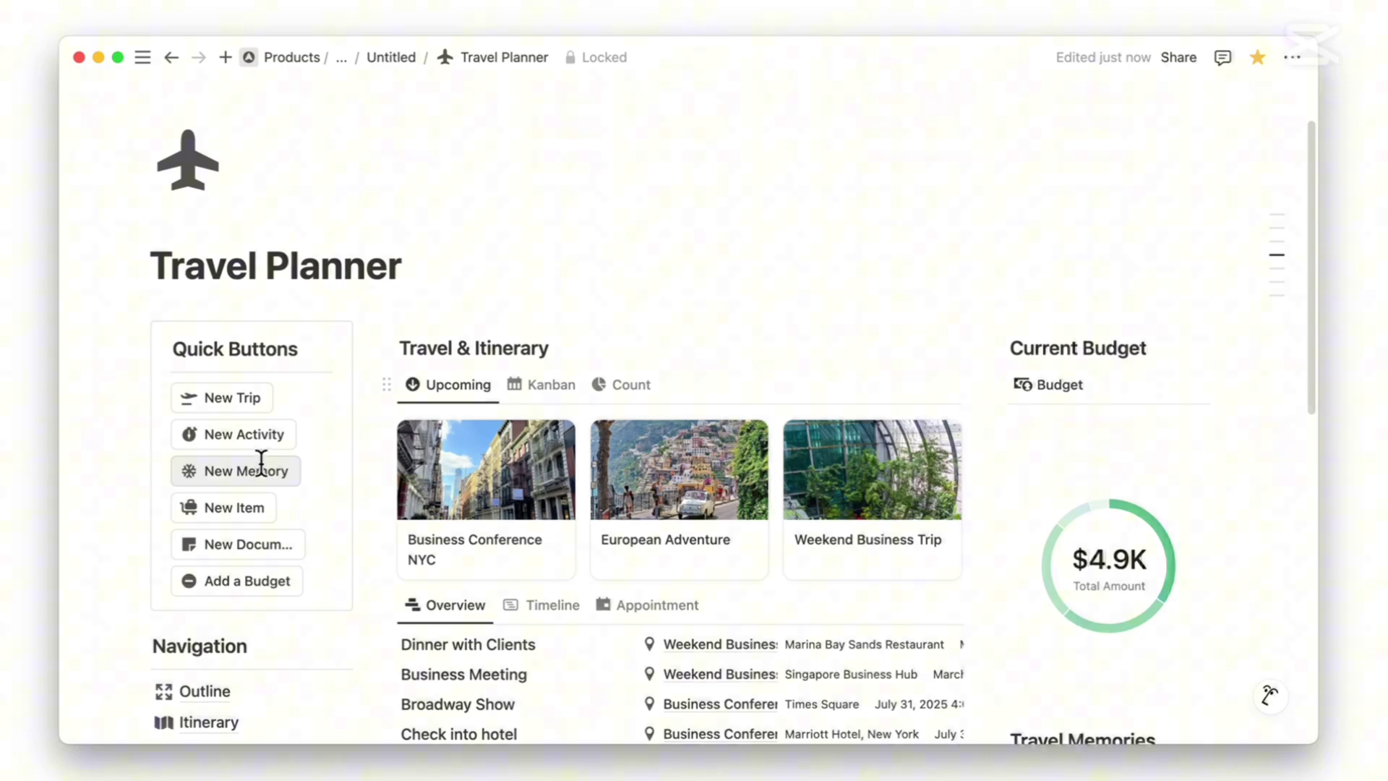
pyautogui.scroll(-5, 318, 557)
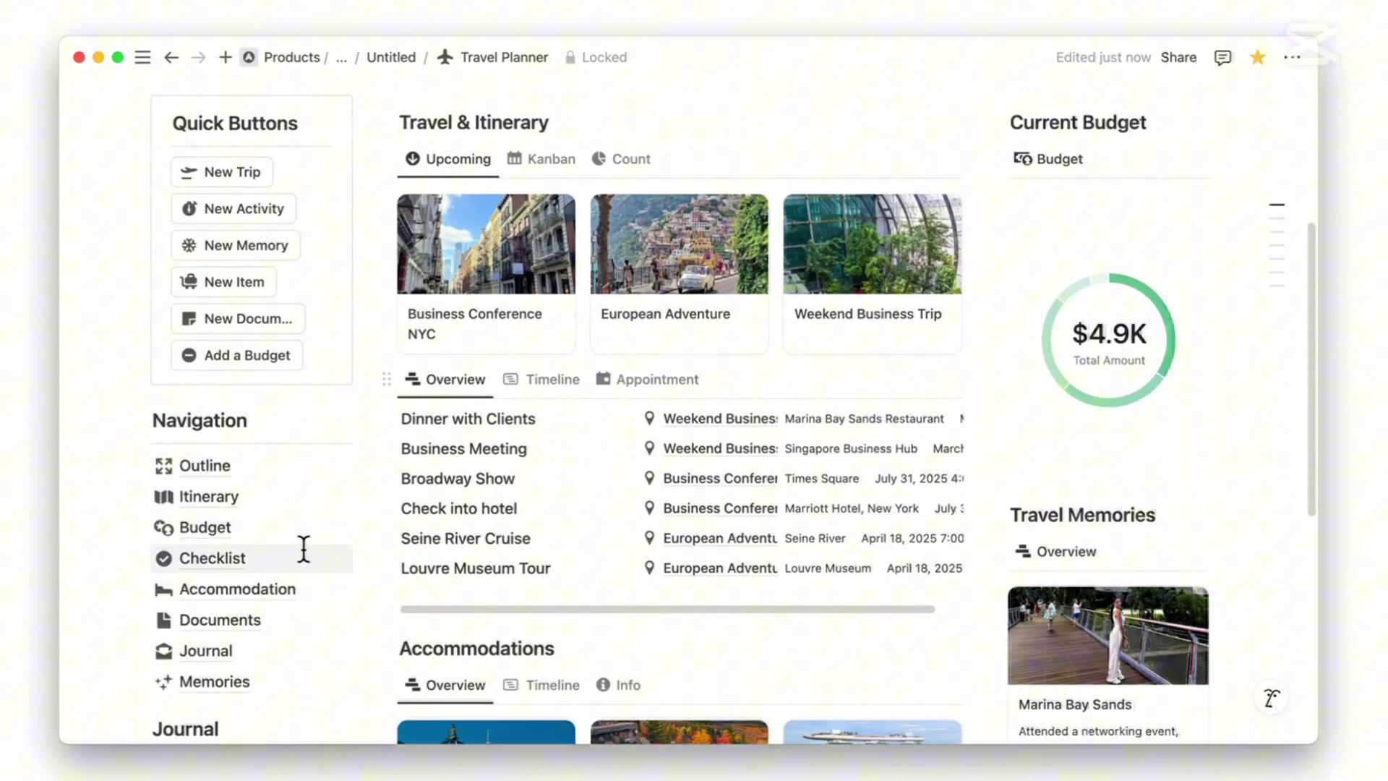
pyautogui.scroll(-5, 308, 589)
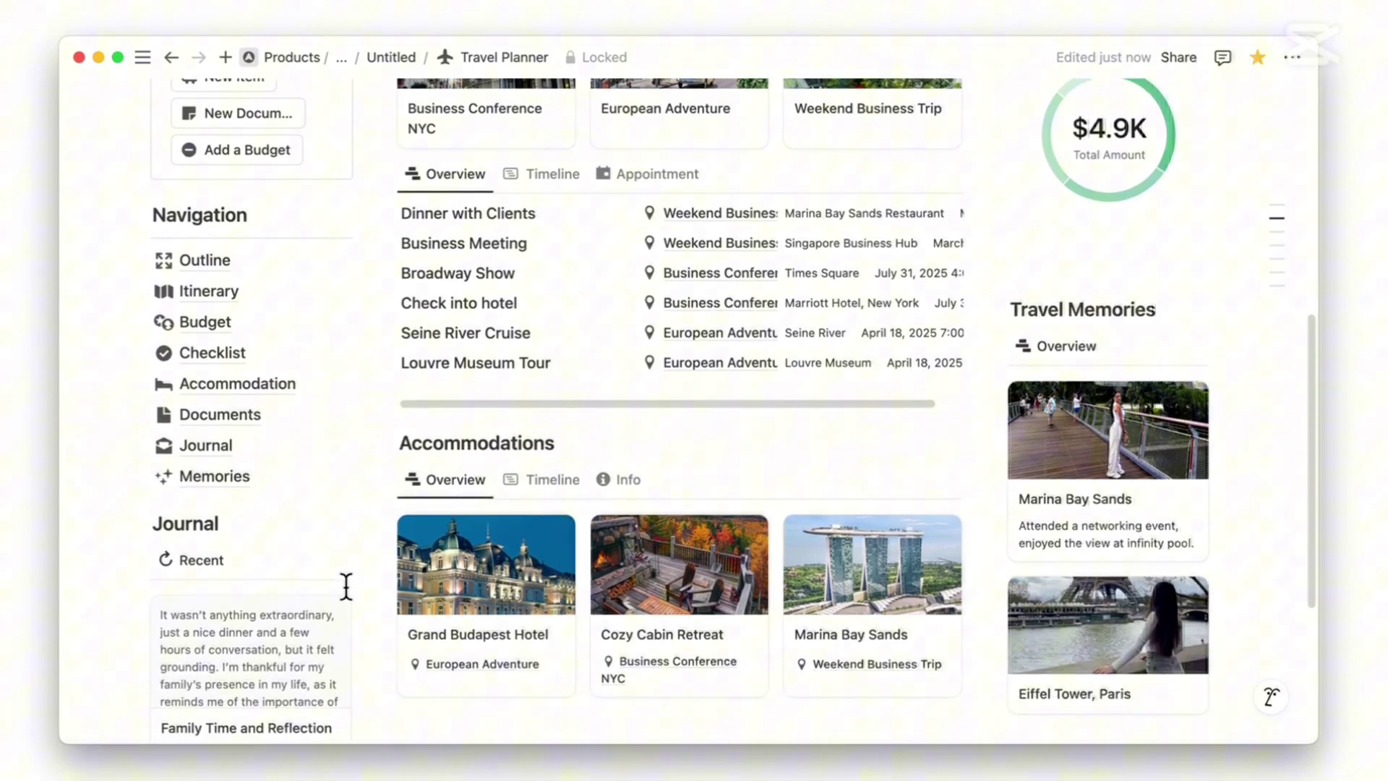
pyautogui.scroll(-2, 347, 586)
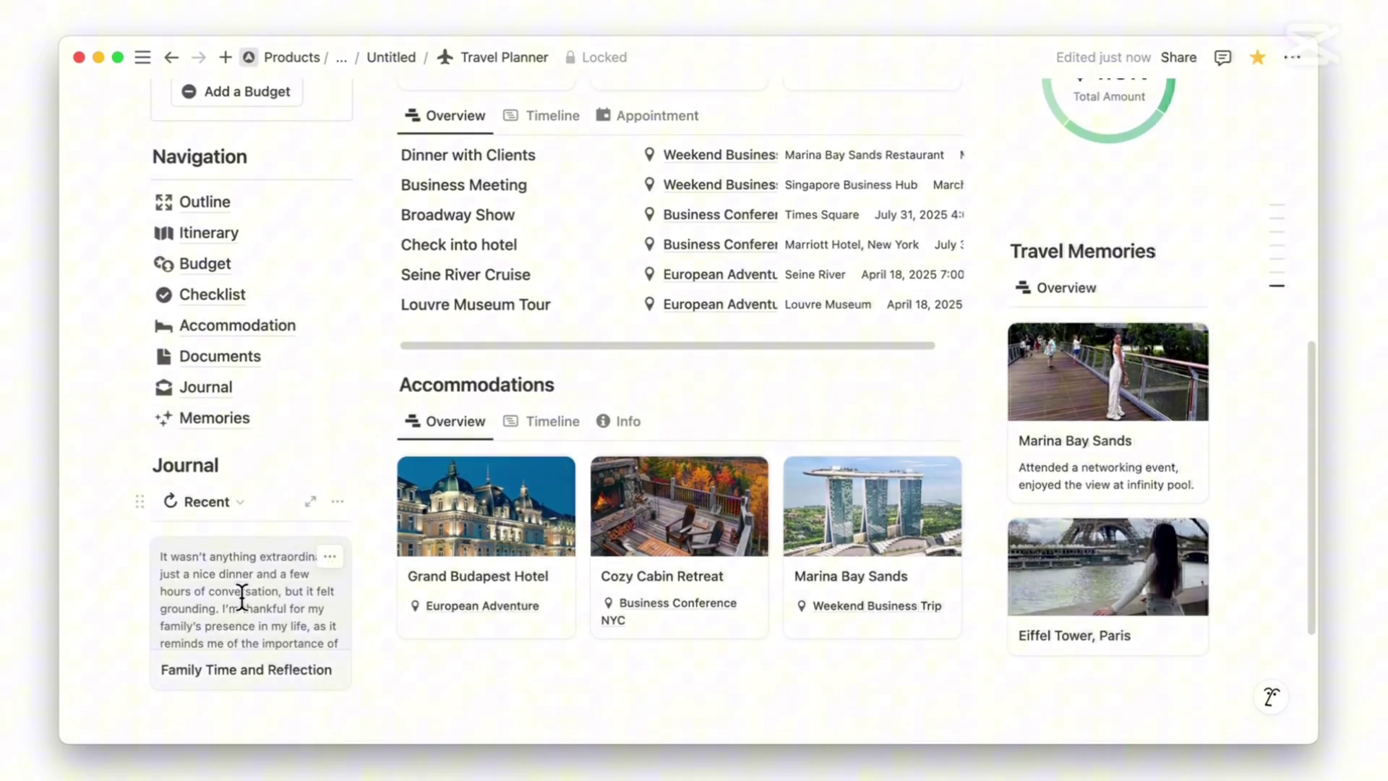
pyautogui.scroll(8, 554, 521)
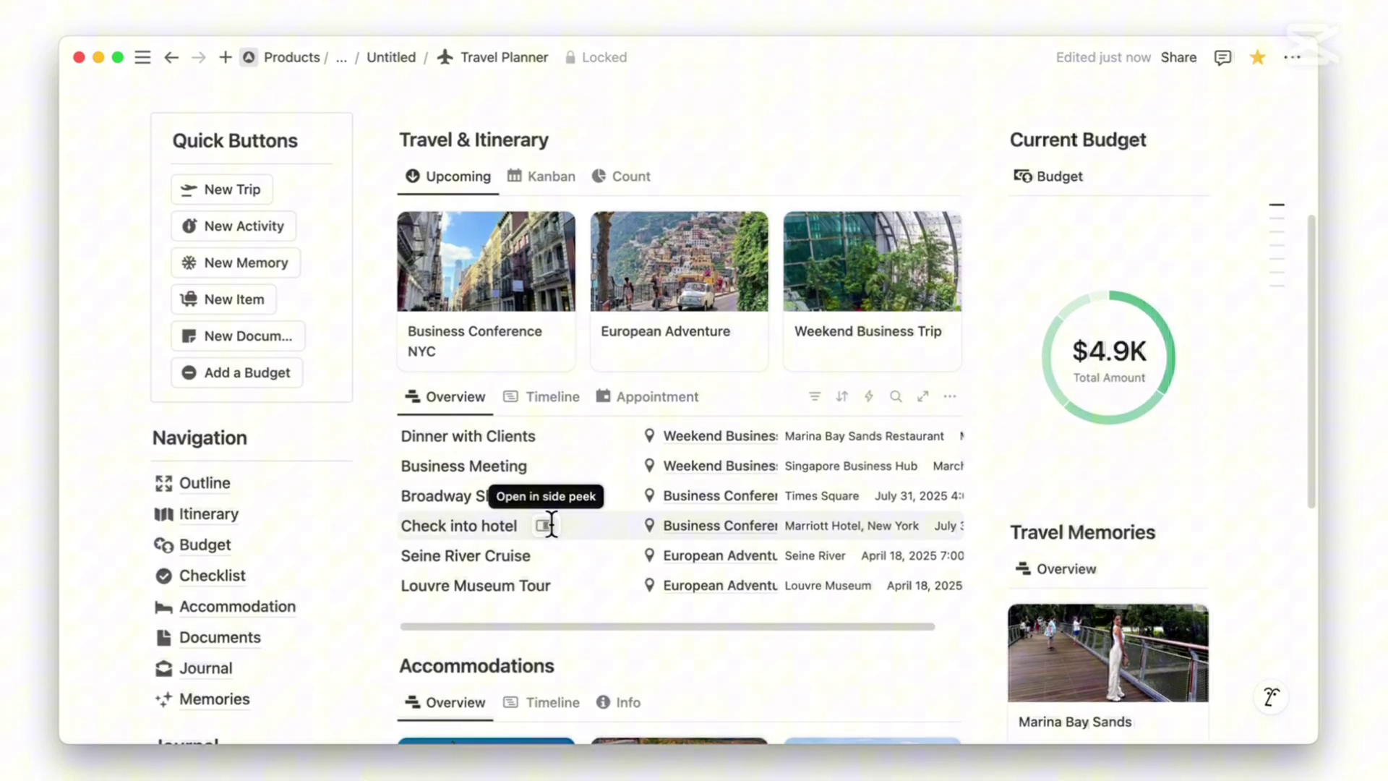
pyautogui.scroll(2, 596, 481)
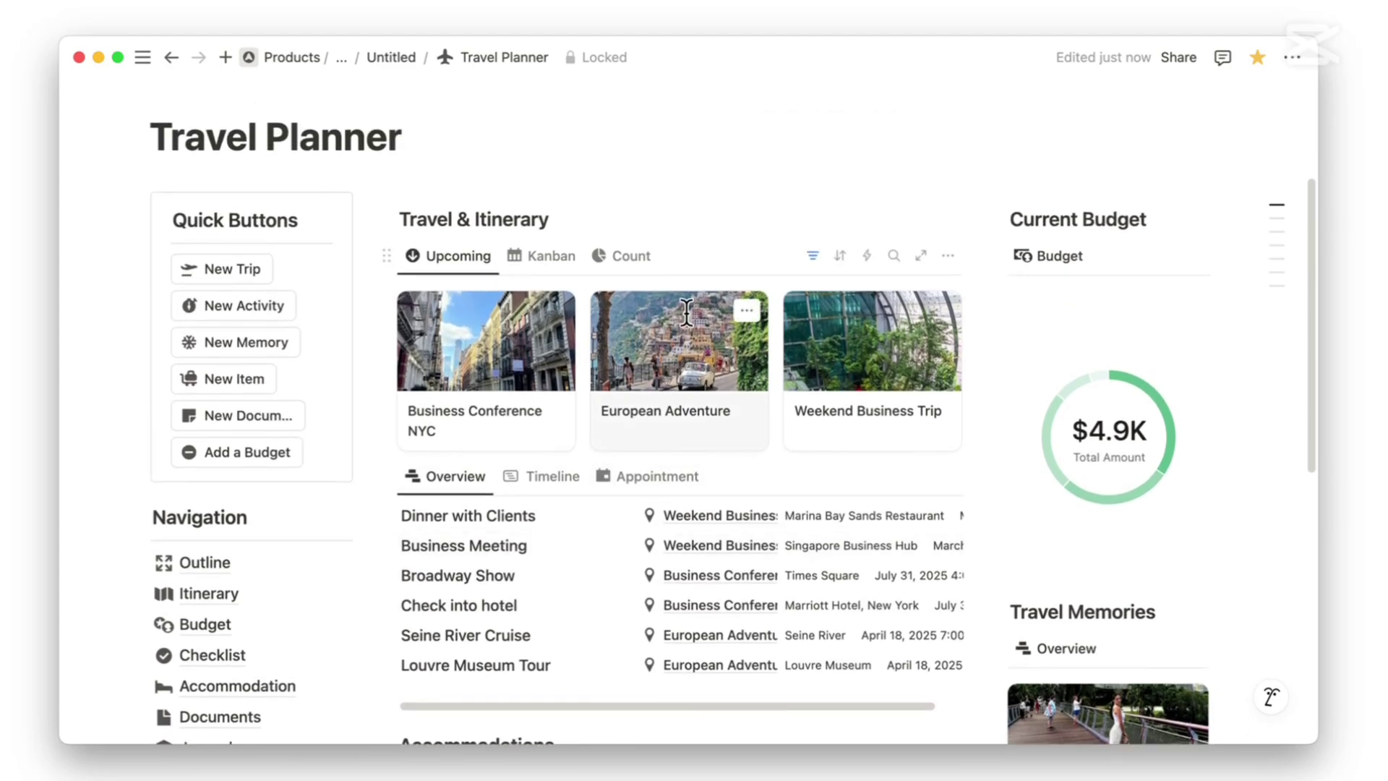
# Switch Travel & Itinerary to the Kanban board, then to the Count donut chart of 4 travel types
pyautogui.click(558, 256)
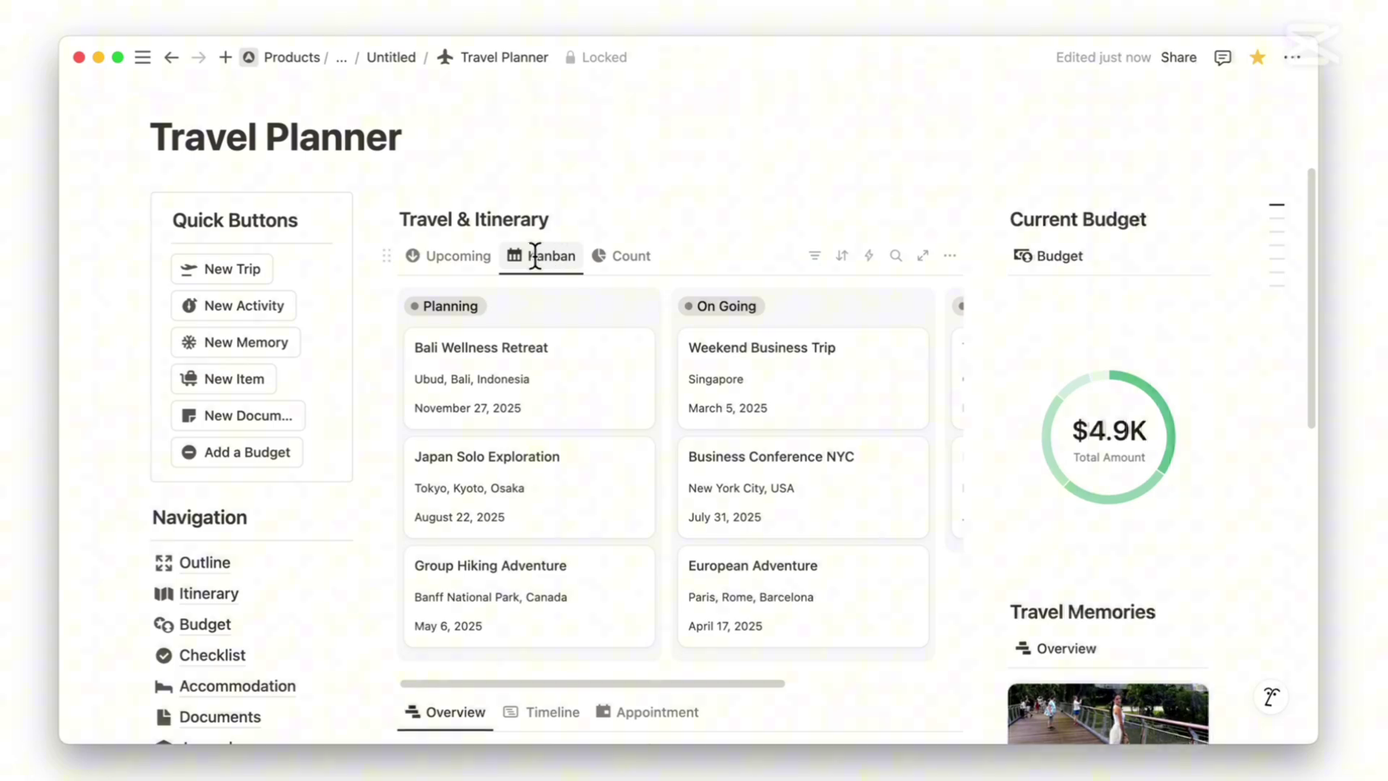
pyautogui.click(522, 259)
pyautogui.click(530, 265)
pyautogui.click(626, 257)
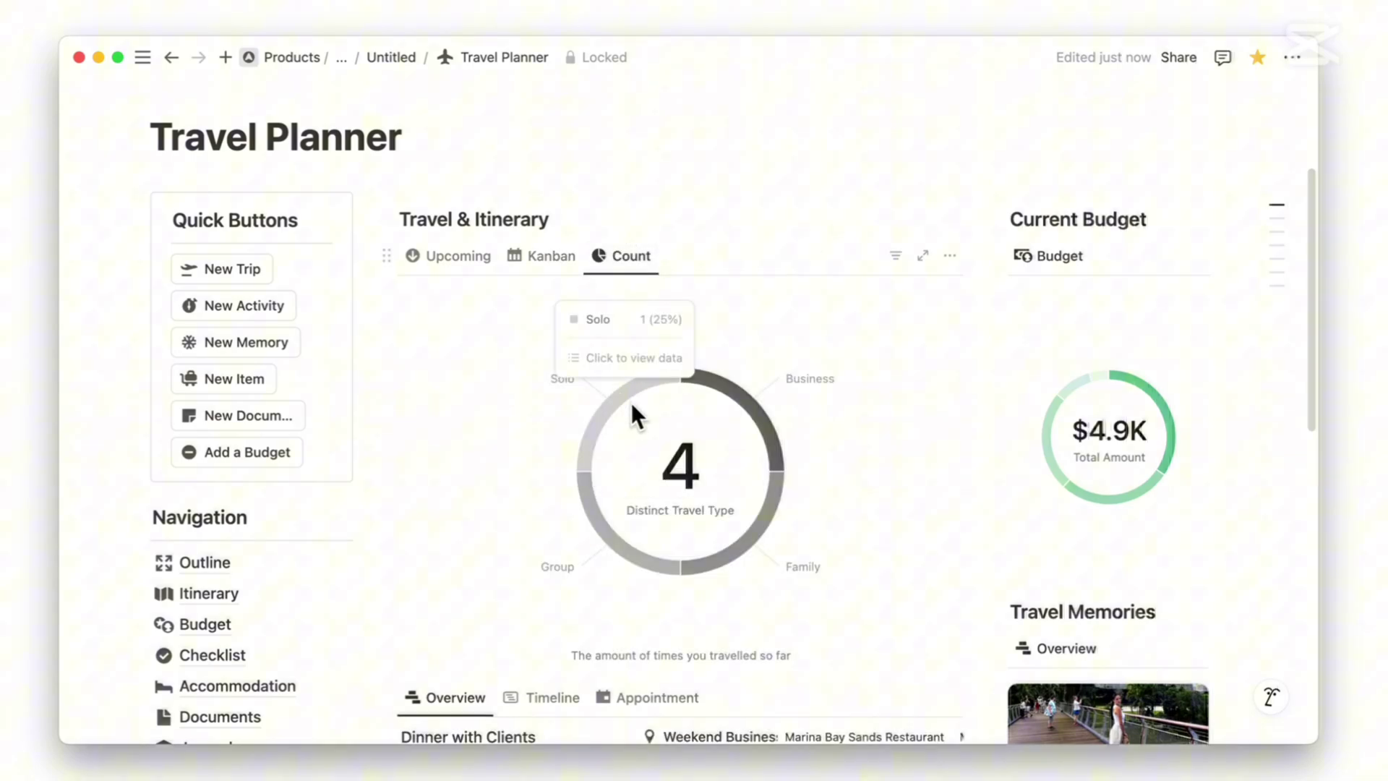
# Return Travel & Itinerary to the Upcoming gallery and scroll the Overview table sideways and back
pyautogui.moveTo(763, 437)
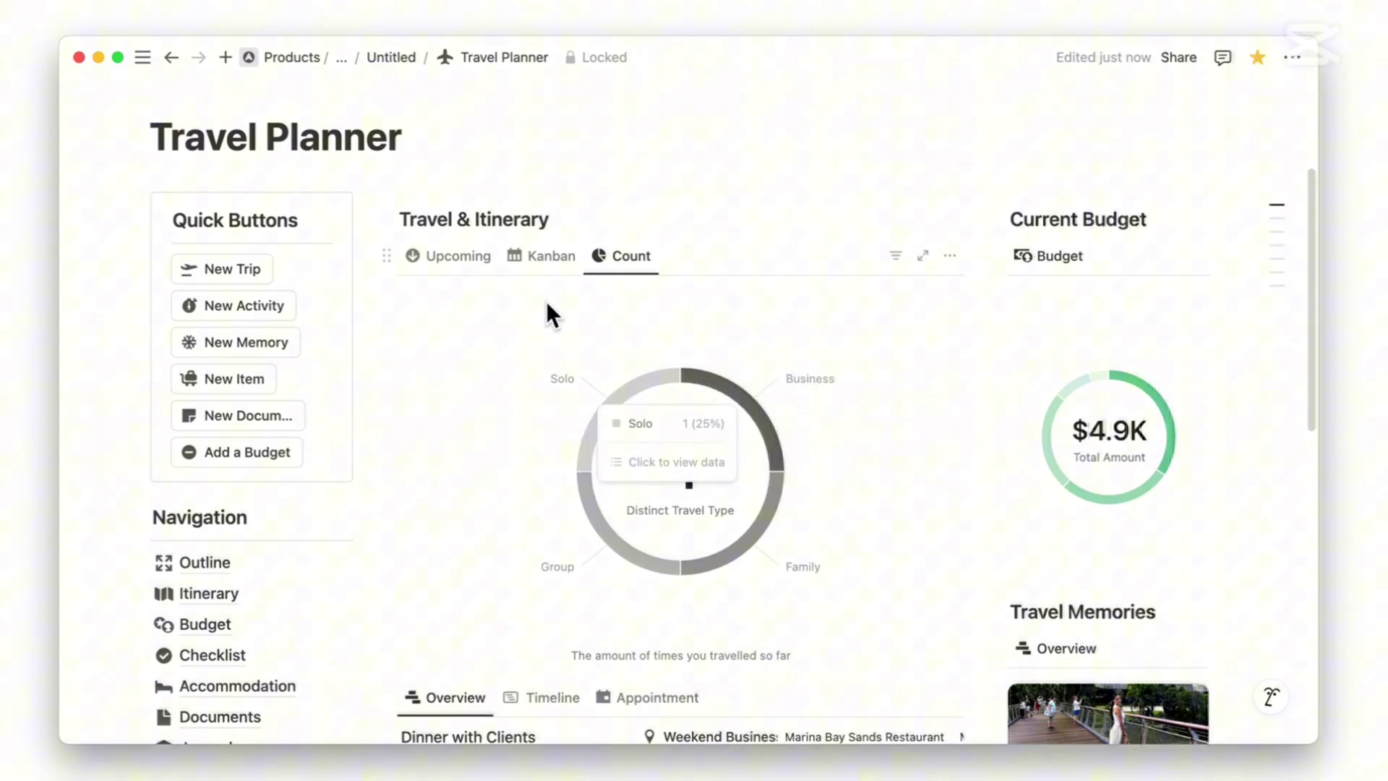
pyautogui.click(466, 257)
pyautogui.scroll(-2, 700, 459)
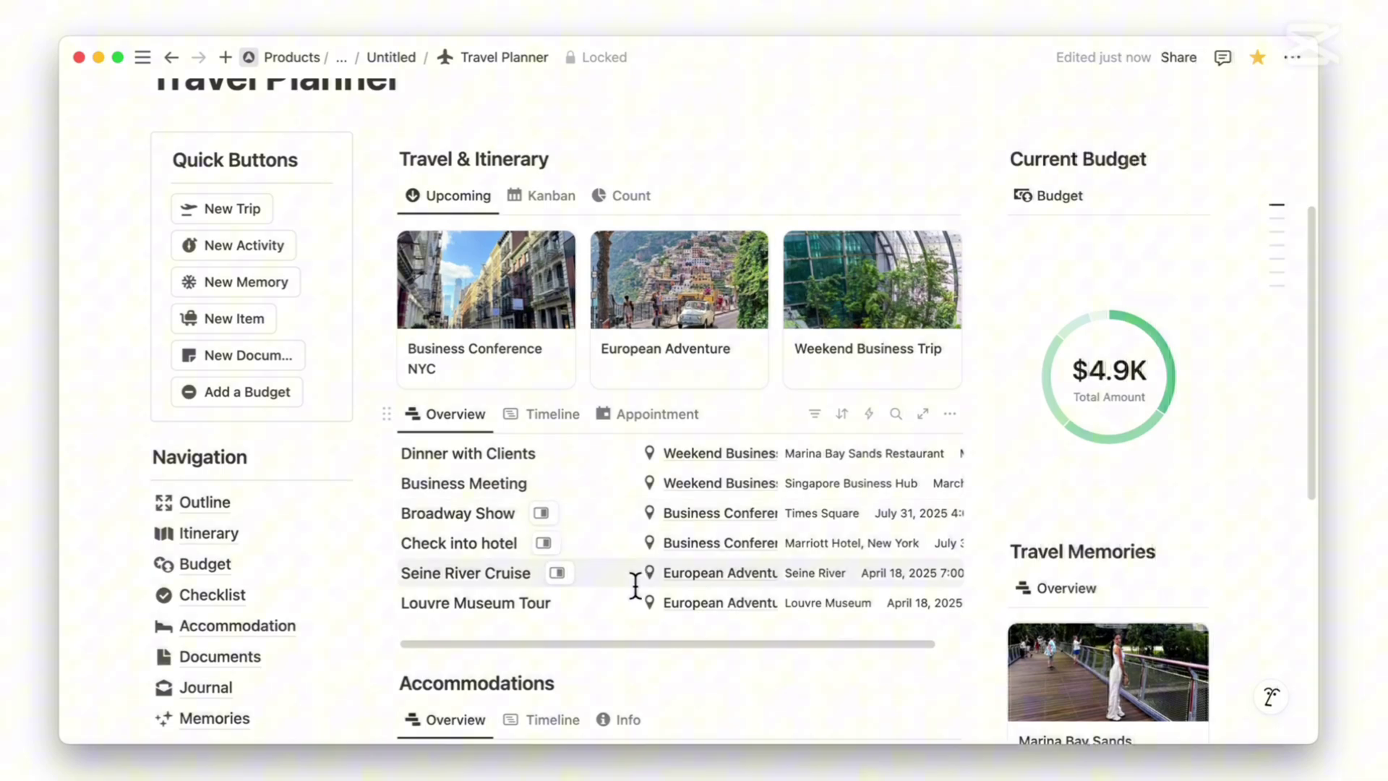
pyautogui.moveTo(632, 641); pyautogui.dragTo(671, 645)
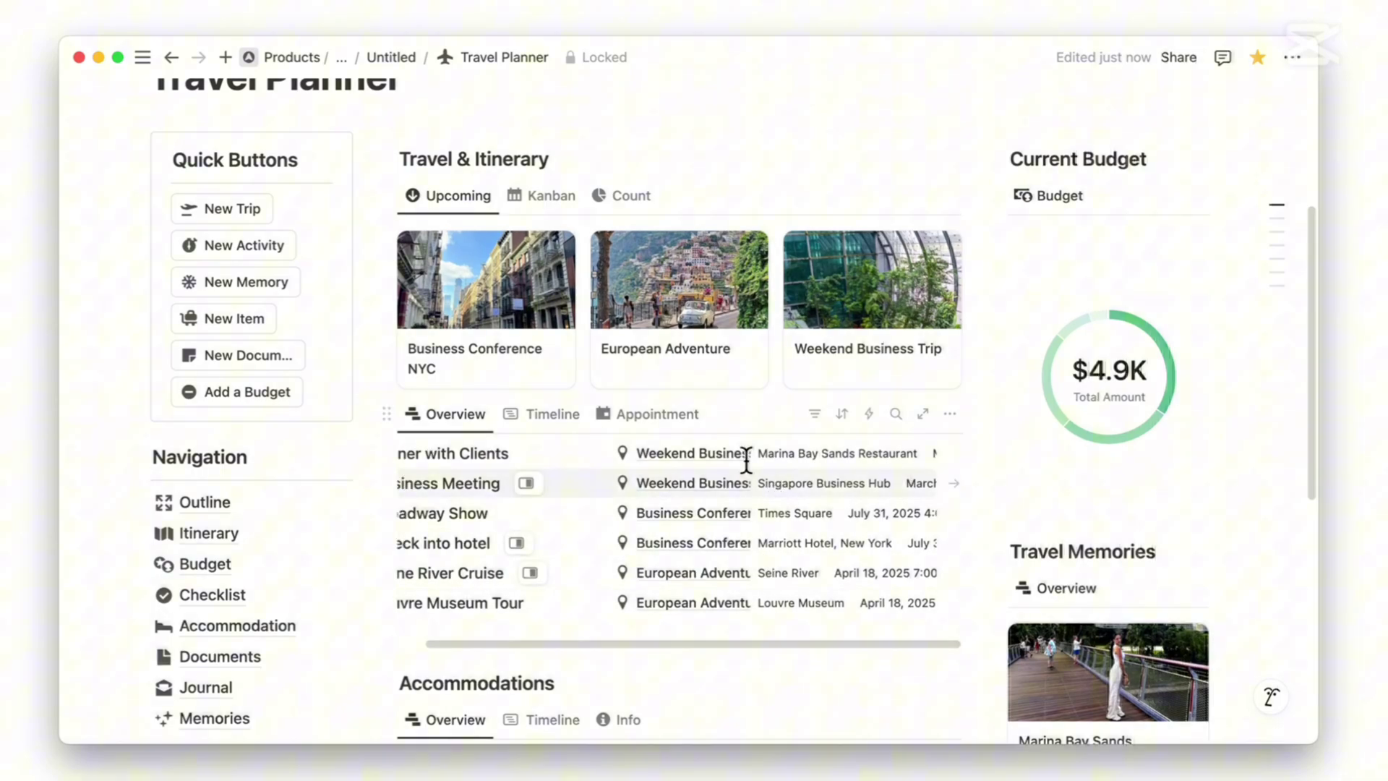
pyautogui.moveTo(582, 645); pyautogui.dragTo(552, 648)
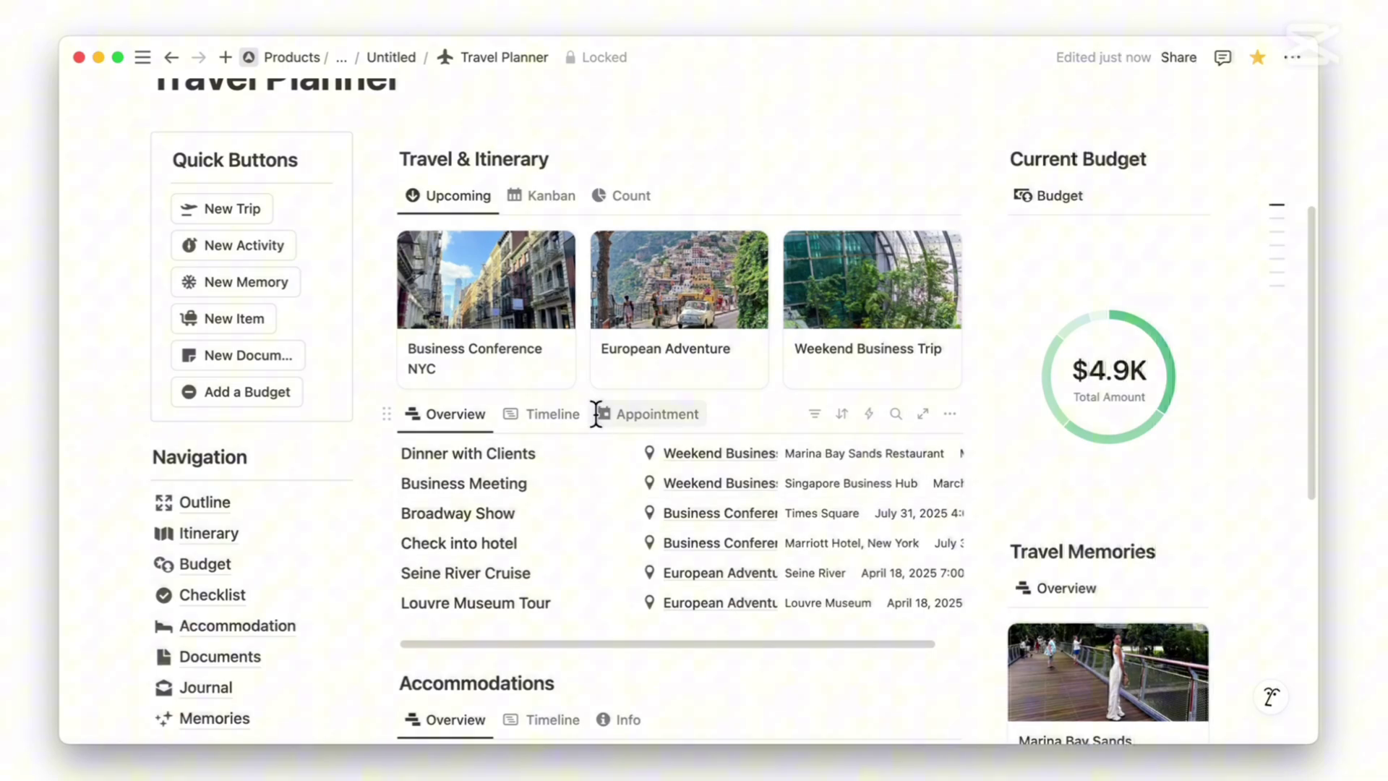
pyautogui.scroll(1, 539, 434)
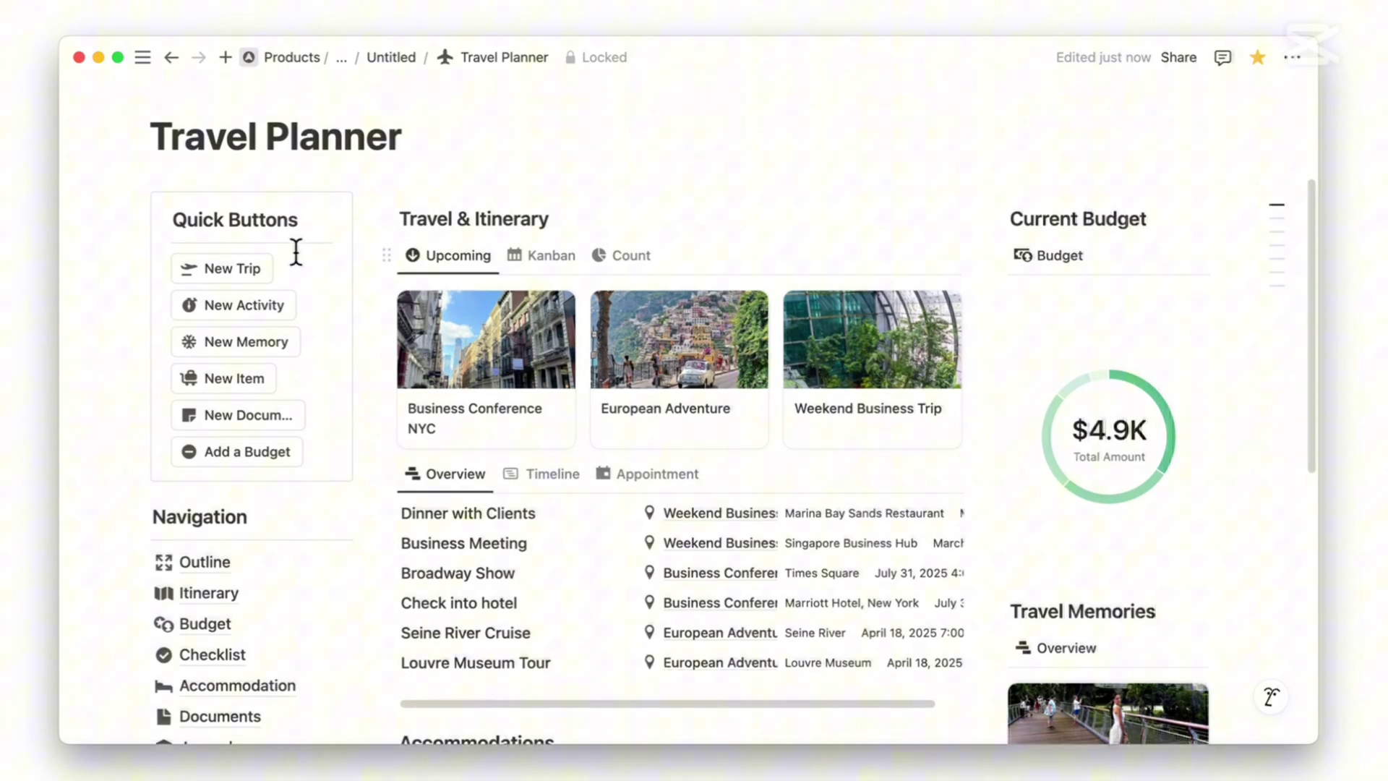
# Create a new trip titled Sample, dated March 19 → March 31, 2025
pyautogui.click(262, 266)
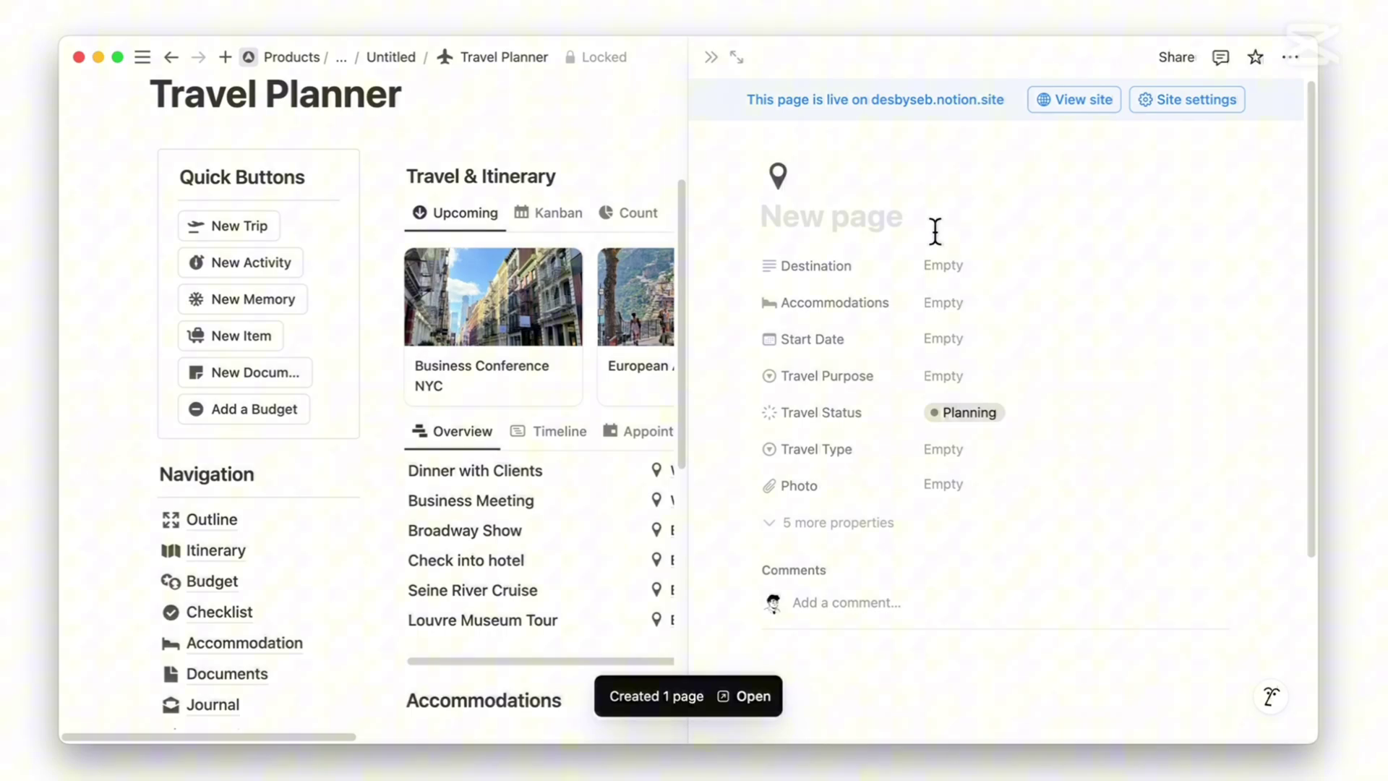
pyautogui.write('Sample')
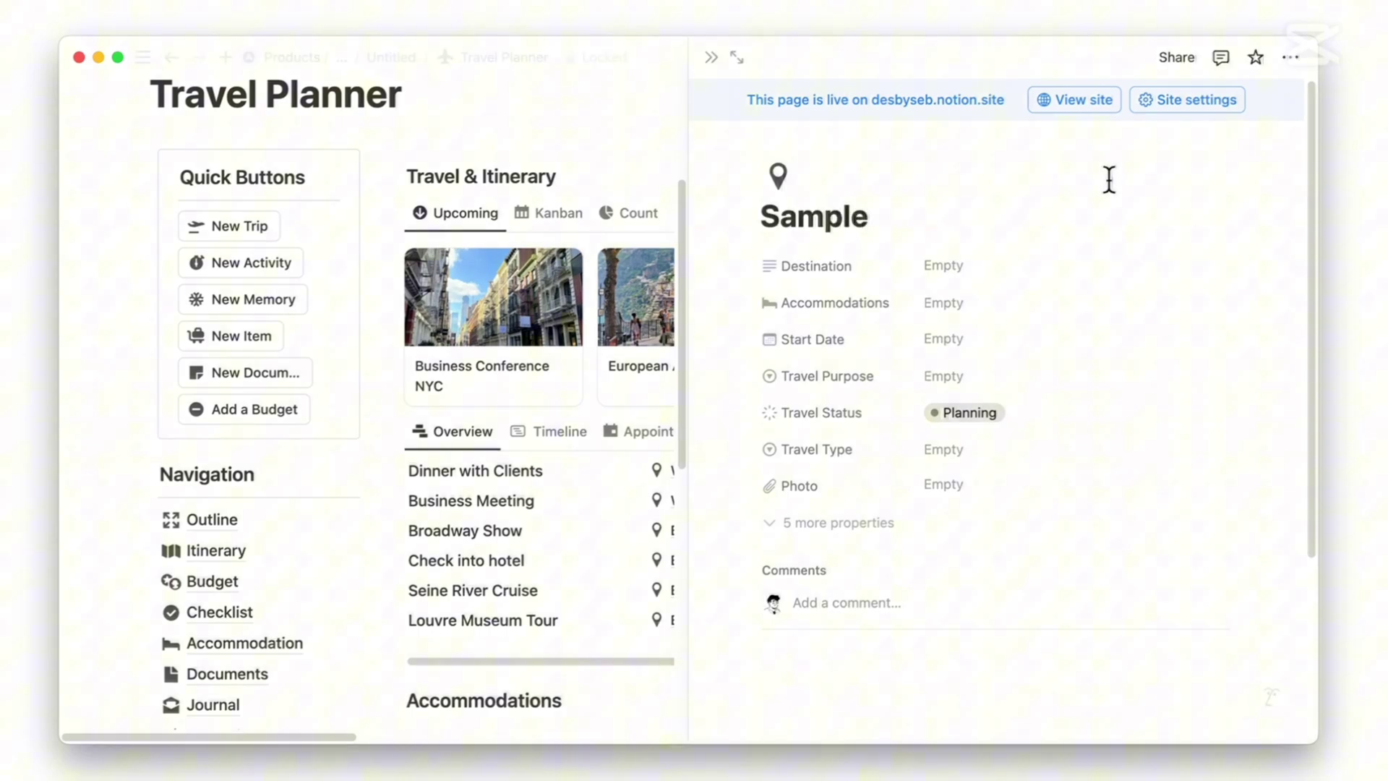
pyautogui.click(937, 334)
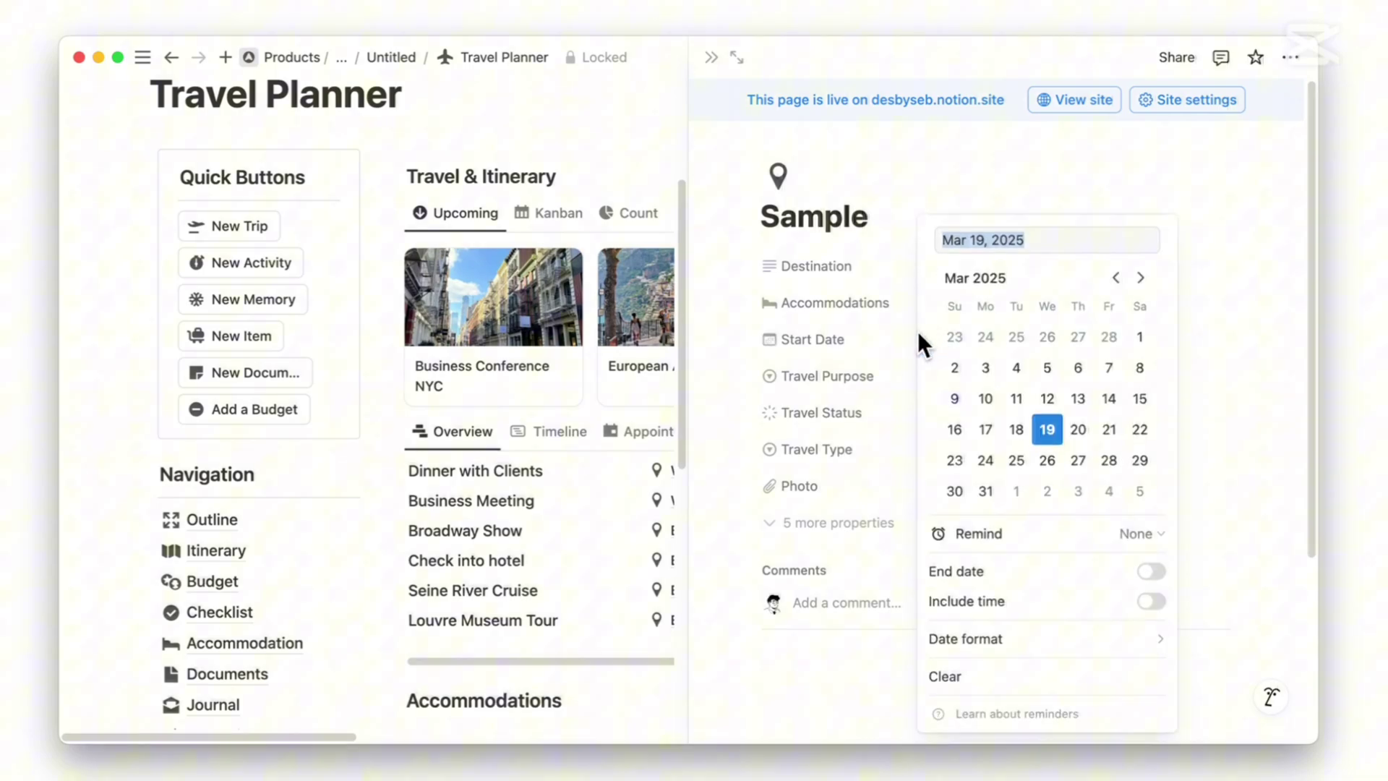
pyautogui.click(1044, 569)
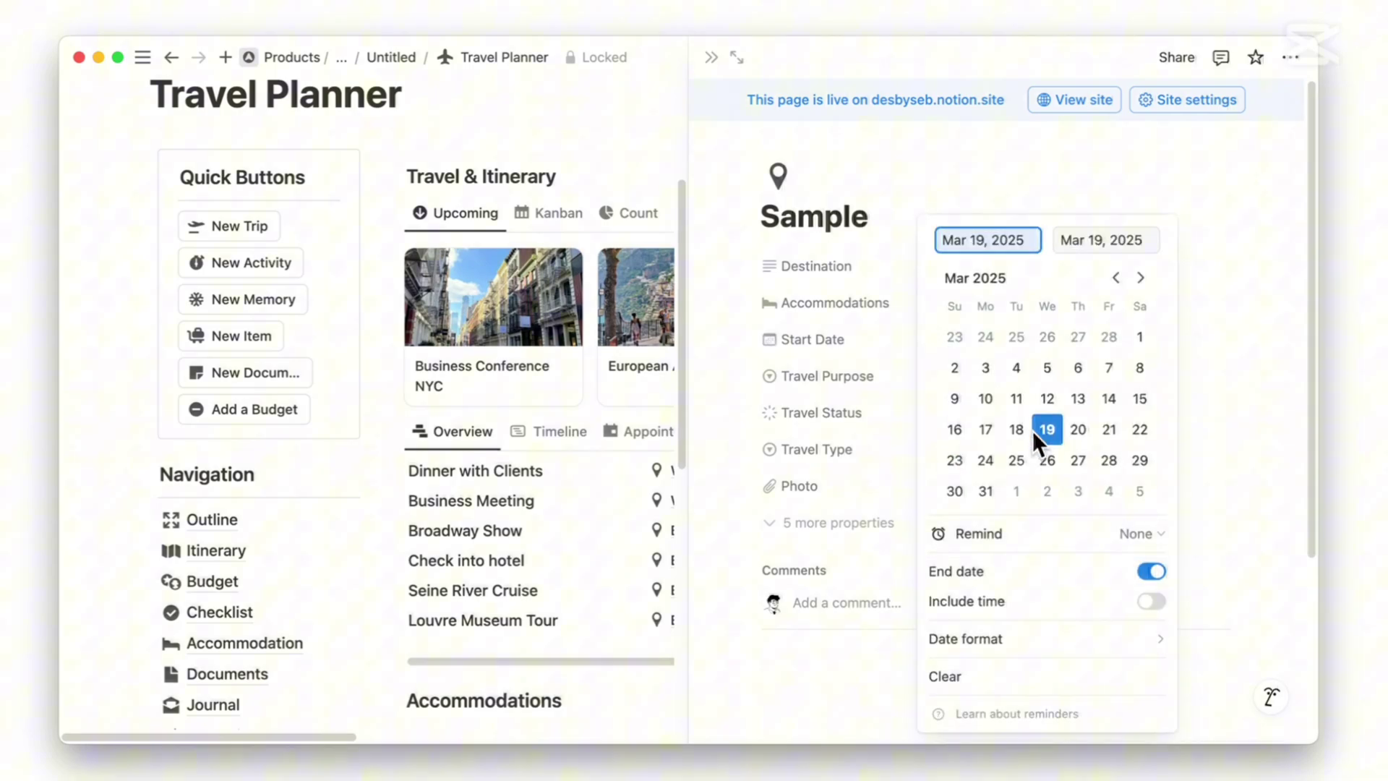
pyautogui.click(1084, 245)
pyautogui.click(988, 490)
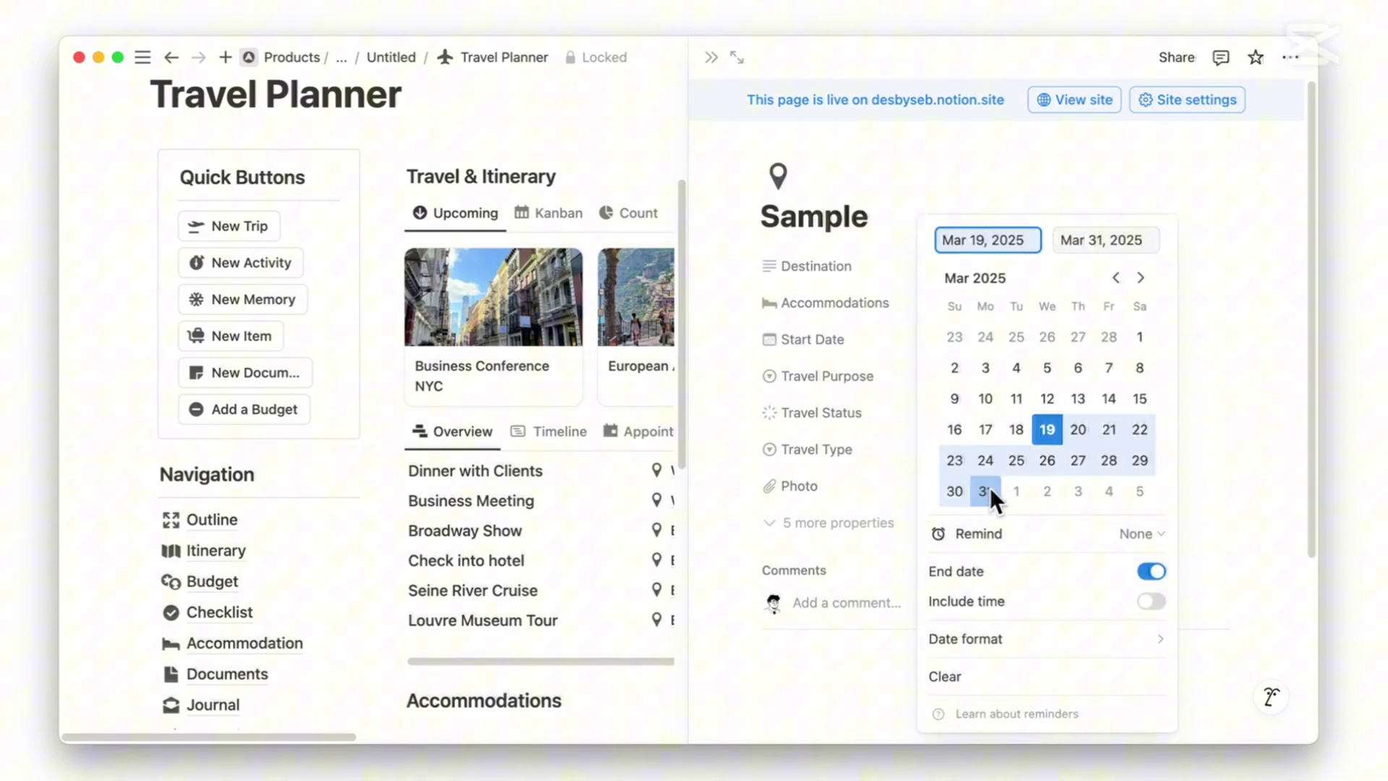
pyautogui.click(890, 437)
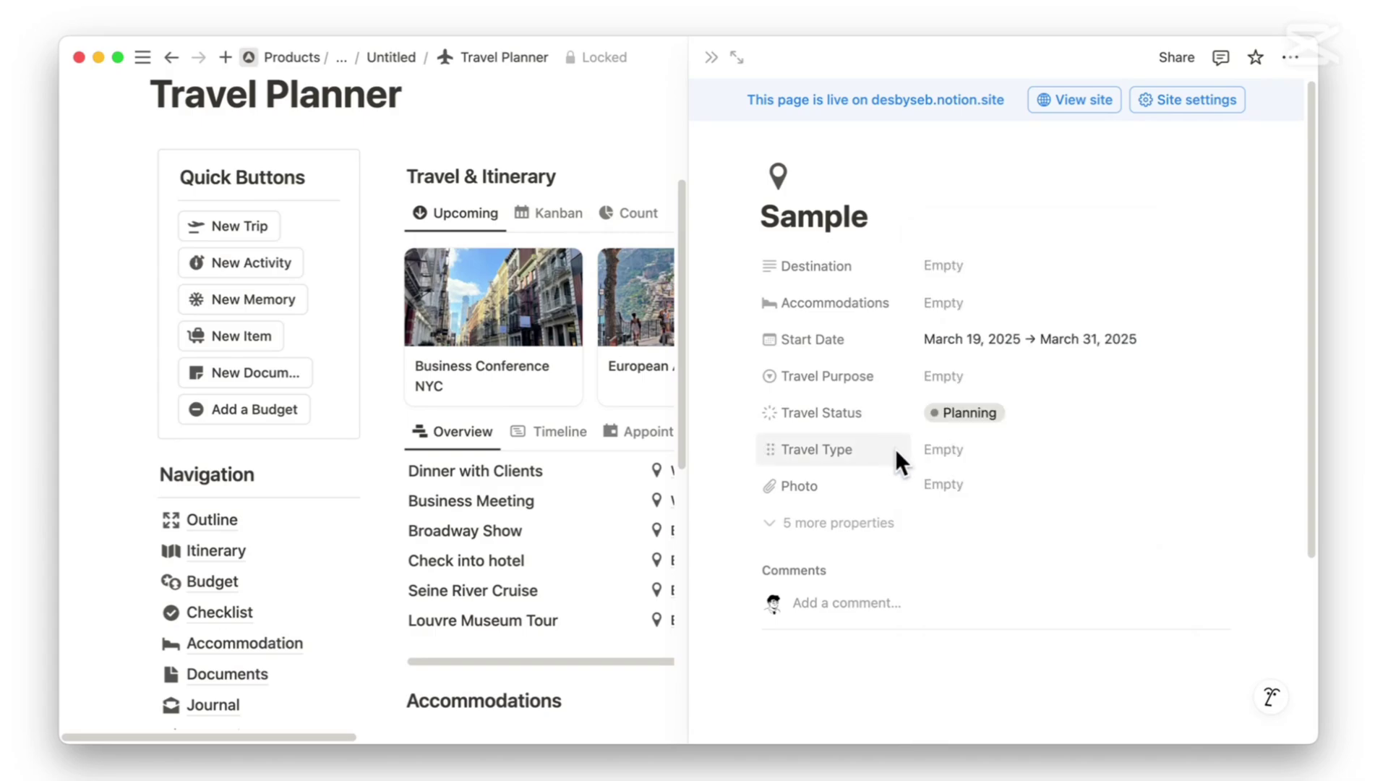
# Link the trip to a newly created Sample Accomodation entry
pyautogui.click(1012, 305)
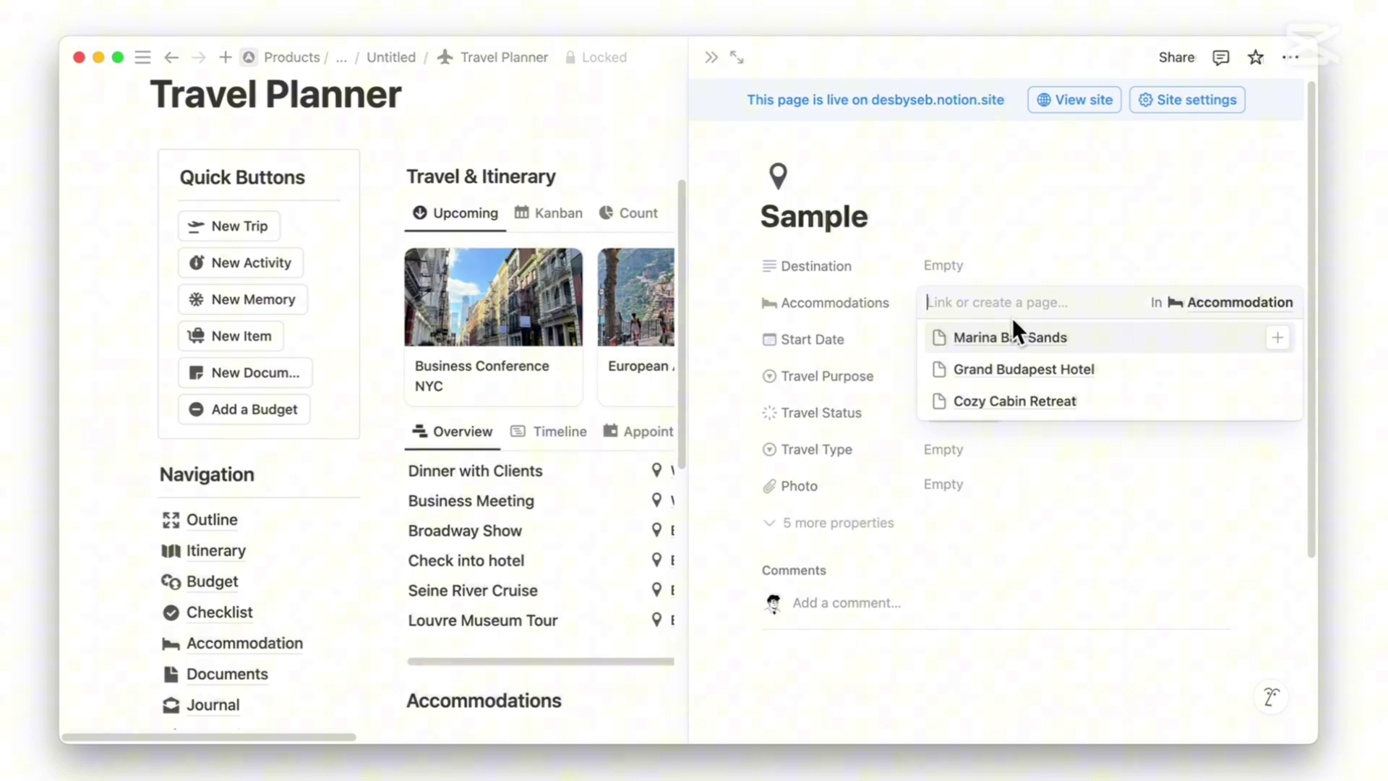
pyautogui.write('Sample A')
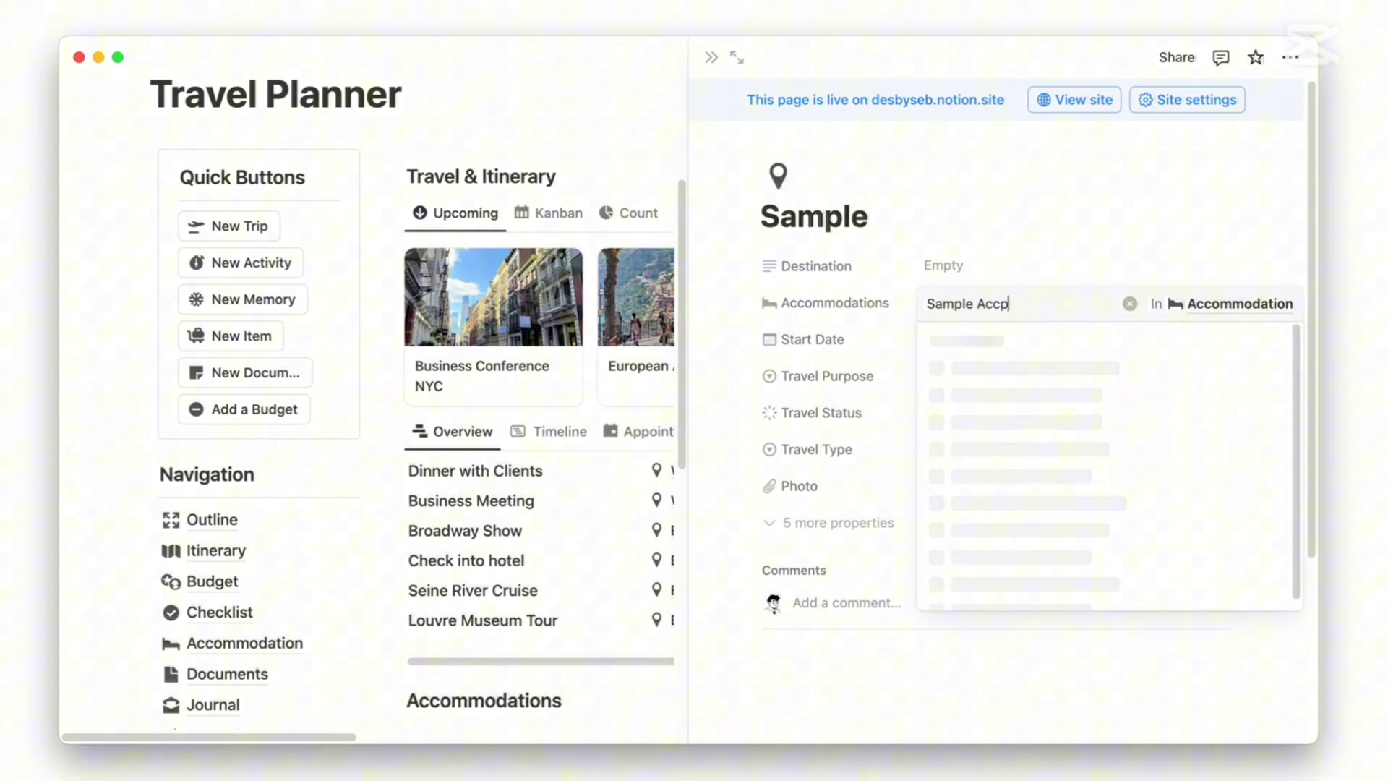
pyautogui.write('ccp')
pyautogui.press('BackSpace')
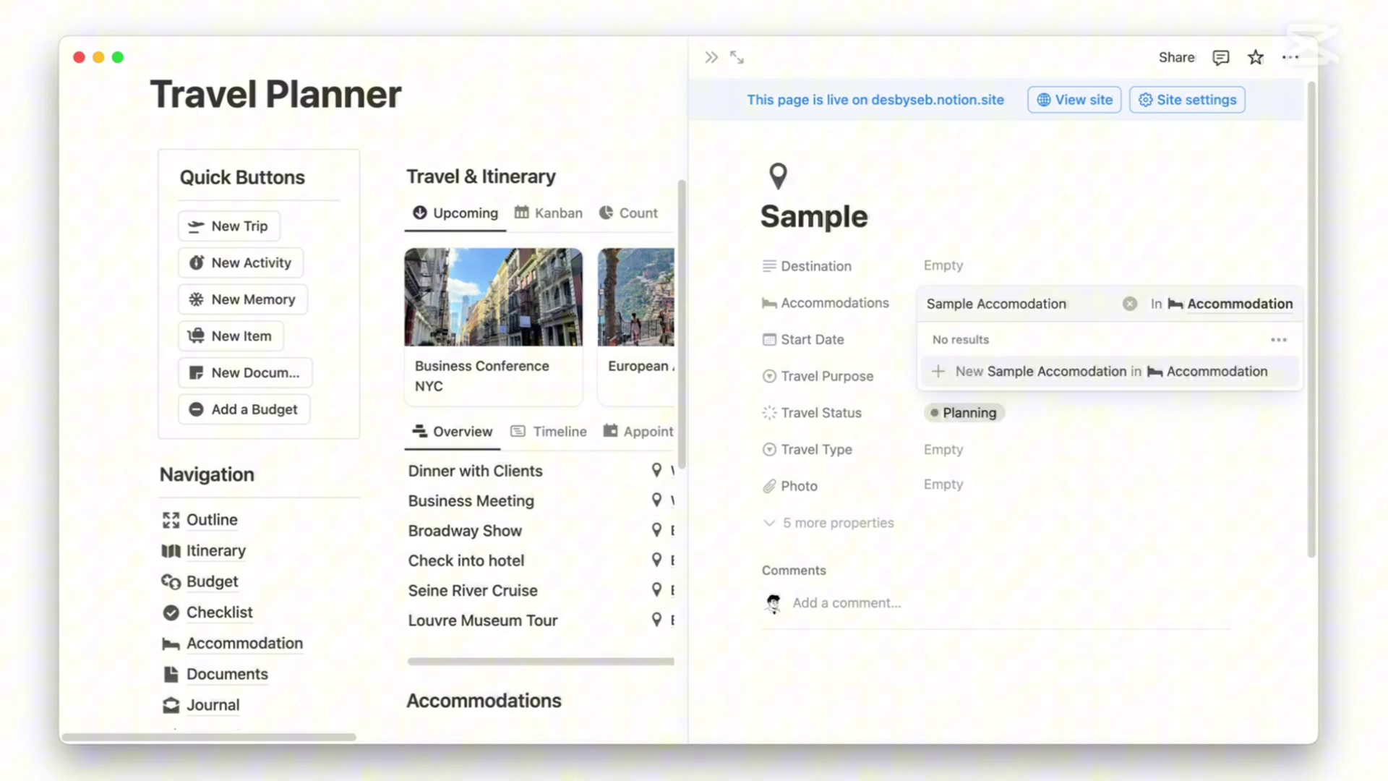
pyautogui.click(962, 370)
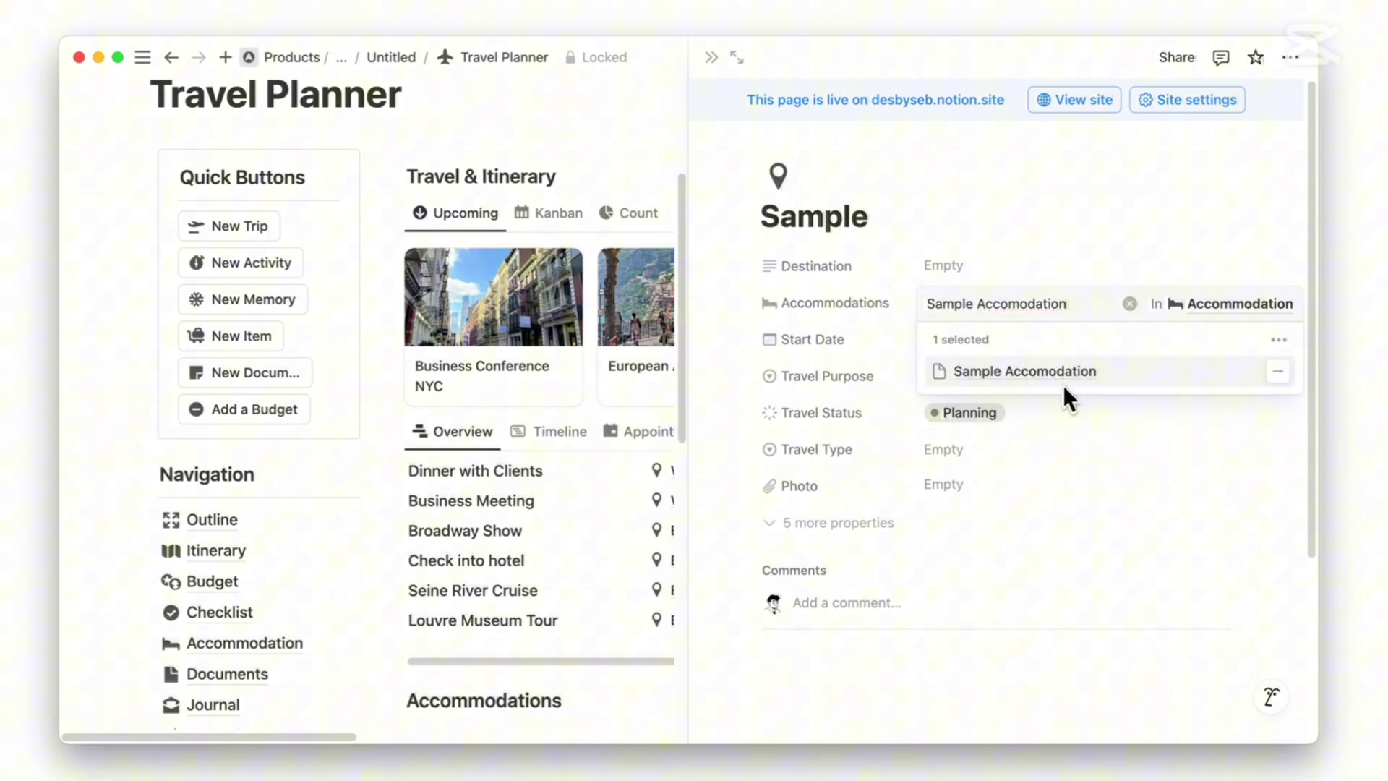
pyautogui.click(866, 311)
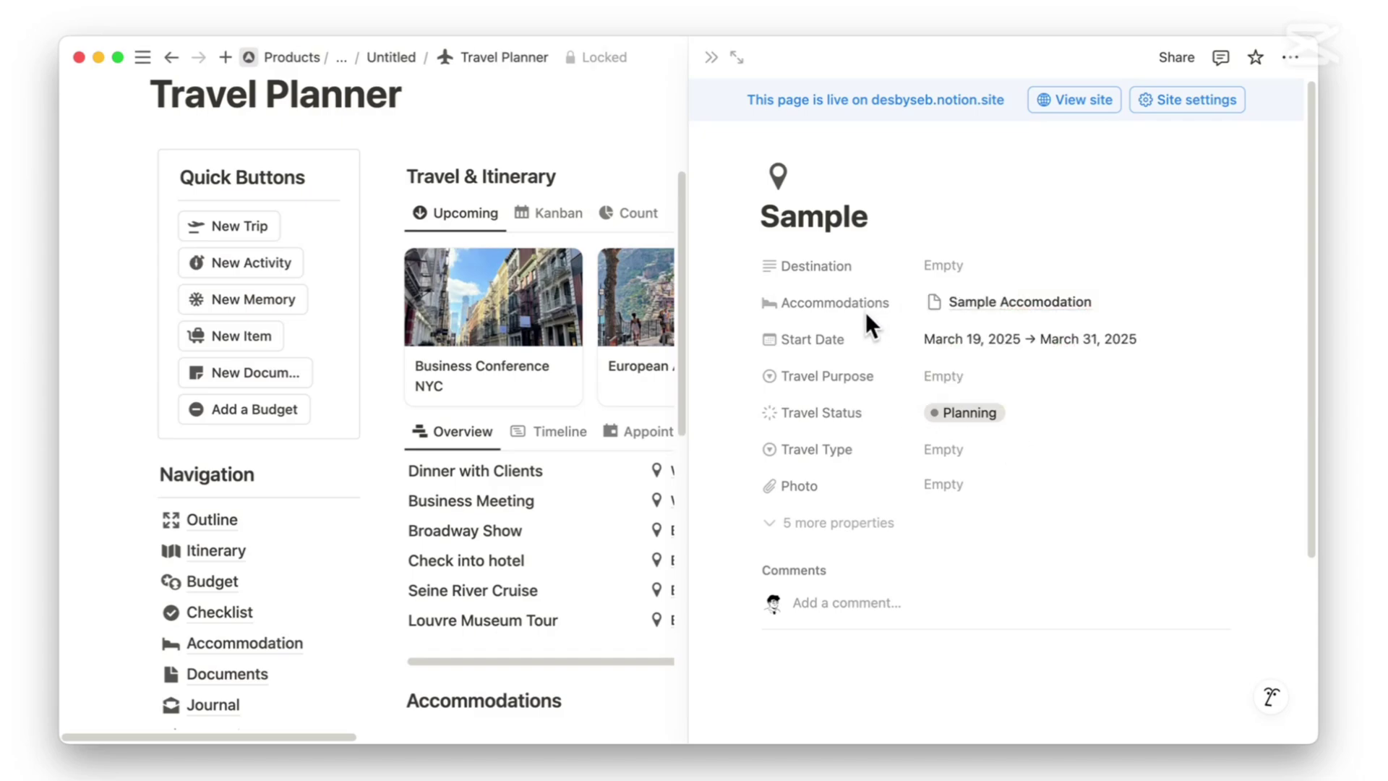
# Close the Sample trip, check it on the status board, and return to the Upcoming gallery
pyautogui.click(710, 58)
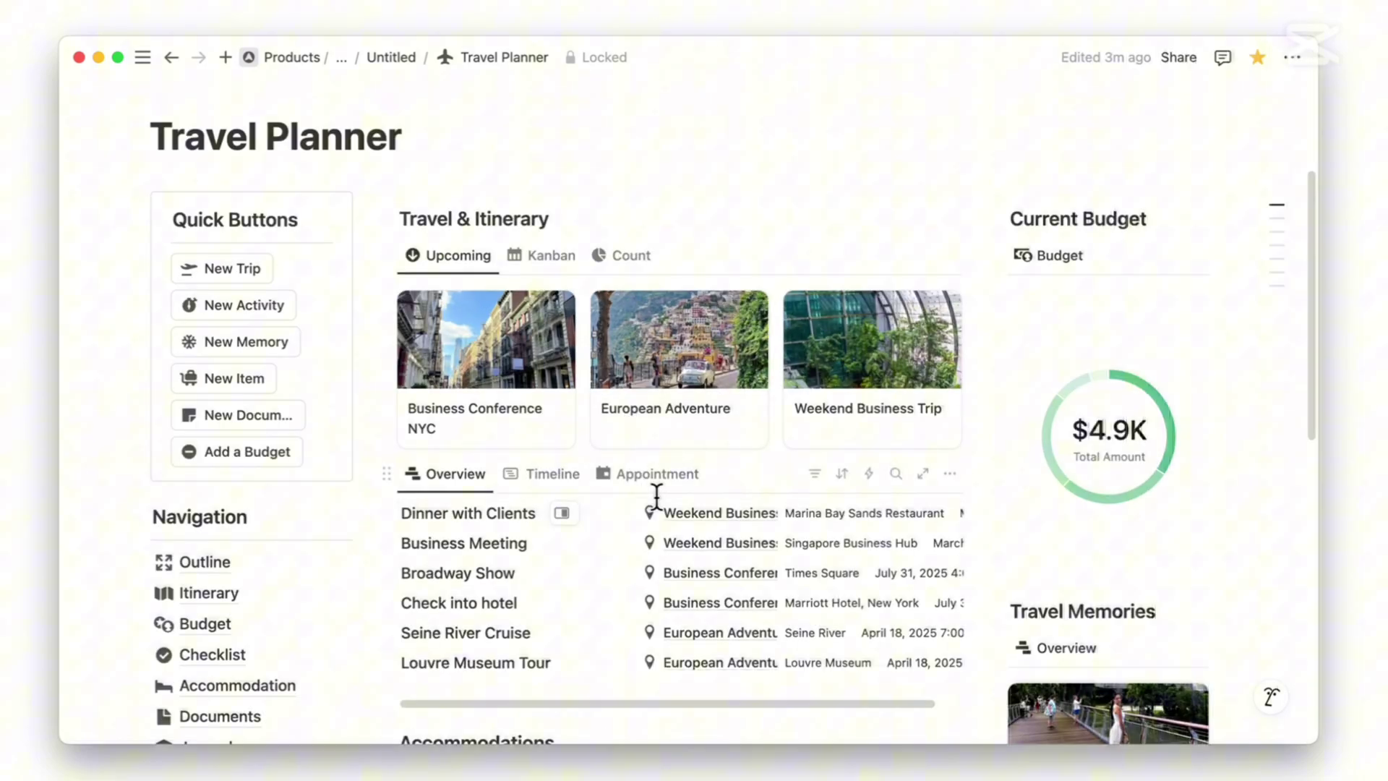
pyautogui.click(538, 262)
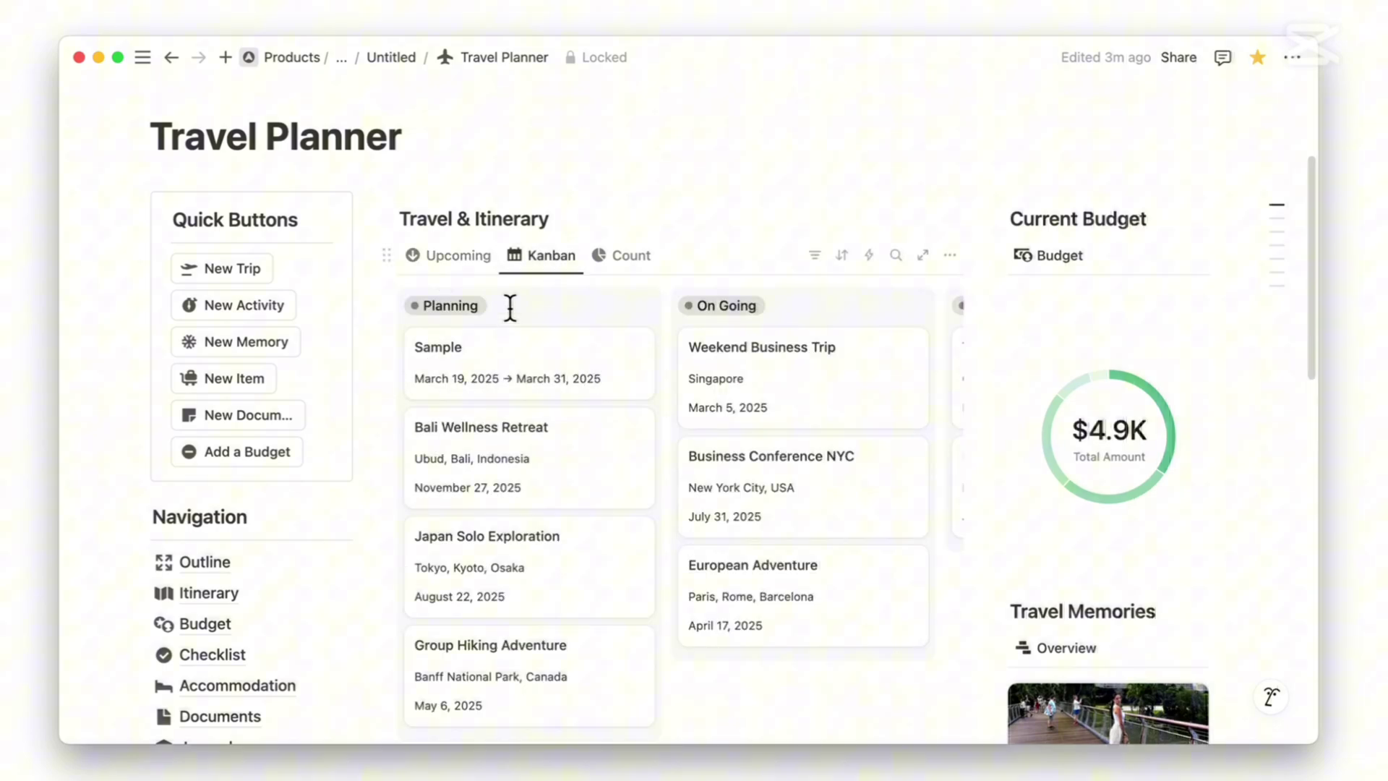
pyautogui.click(481, 259)
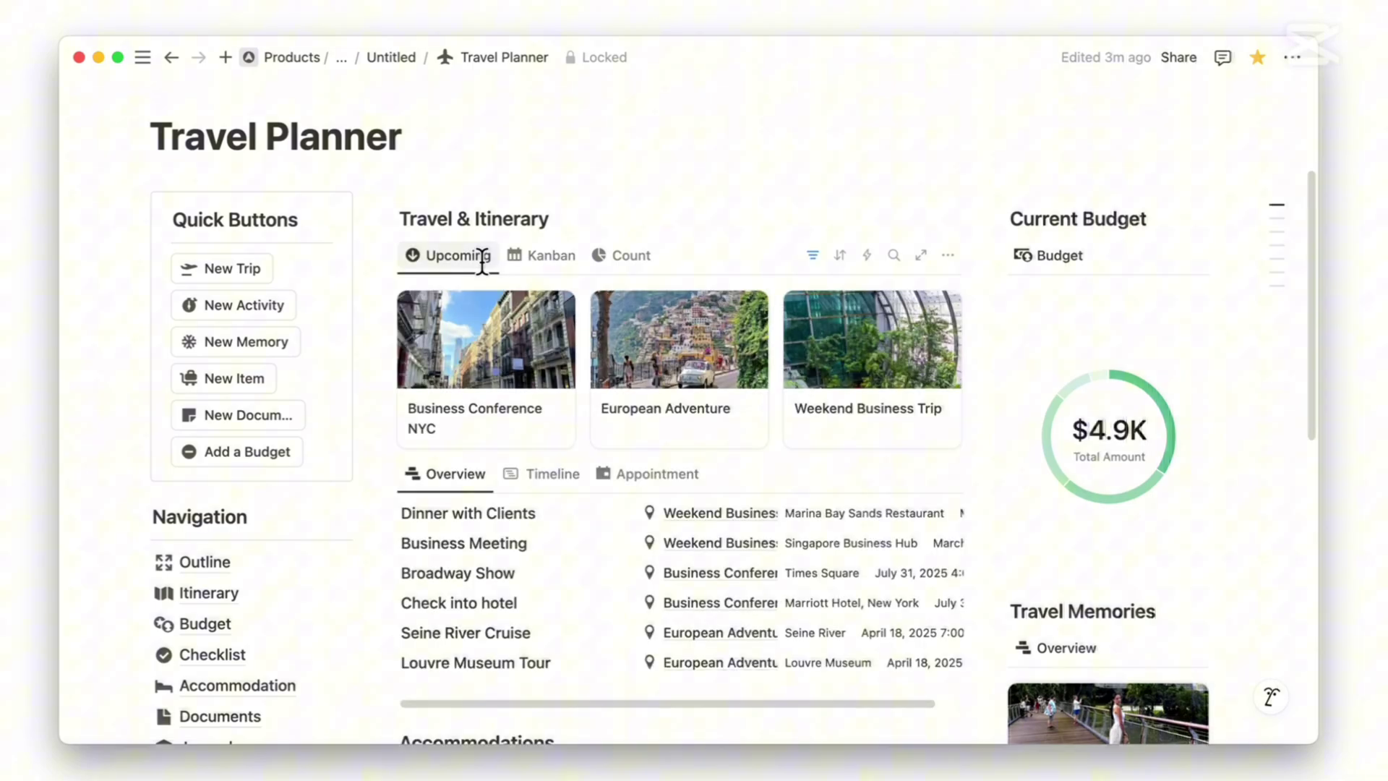
pyautogui.scroll(-1, 929, 448)
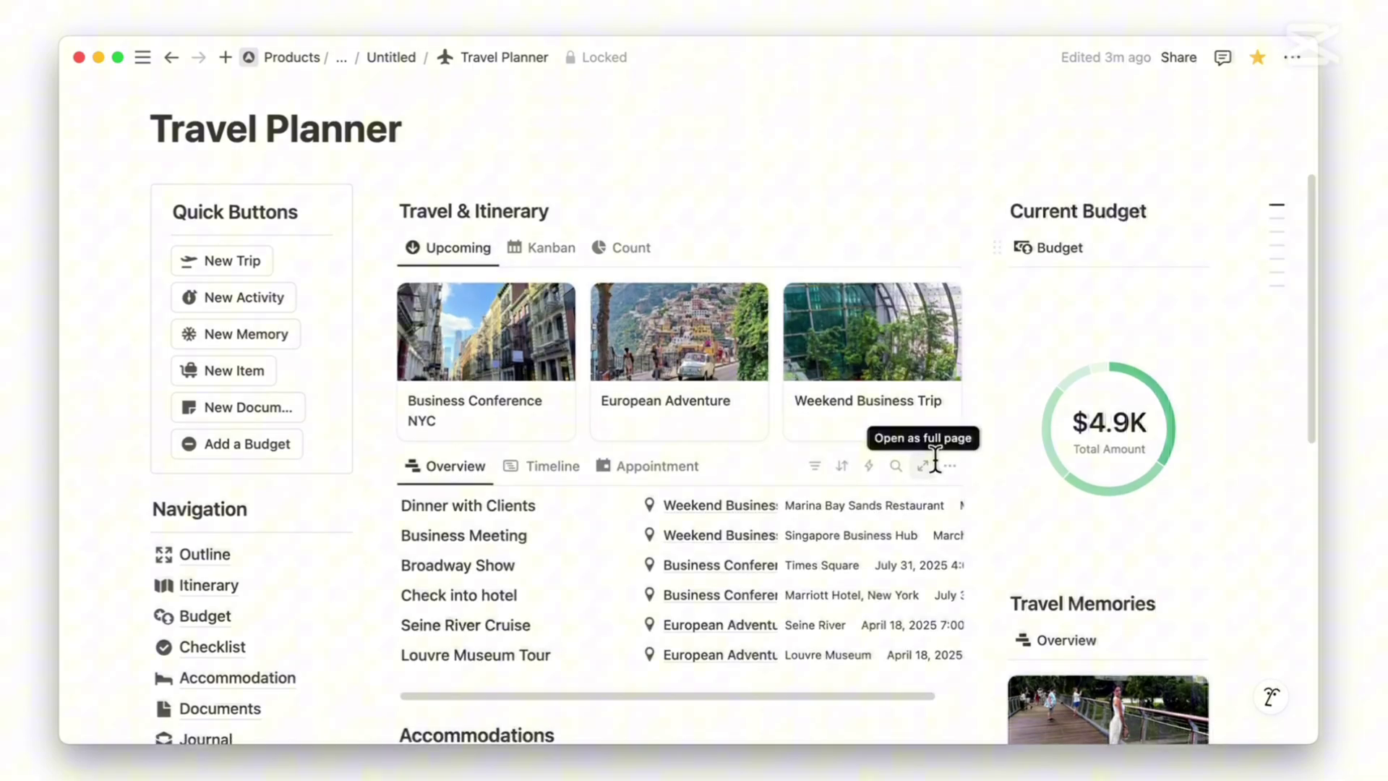
# Add an activity titled Sample Activity linked to the Sample trip, then close it
pyautogui.click(254, 295)
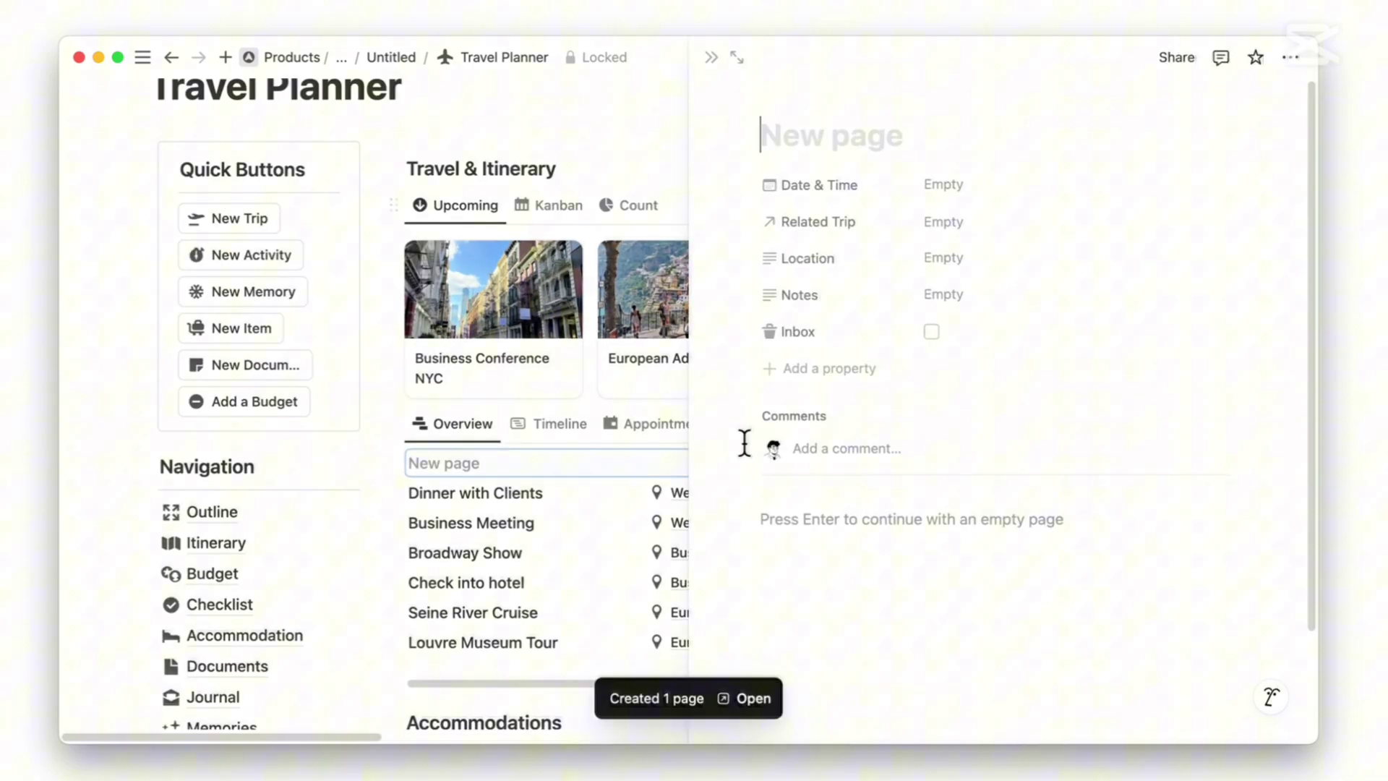
pyautogui.write('SSam')
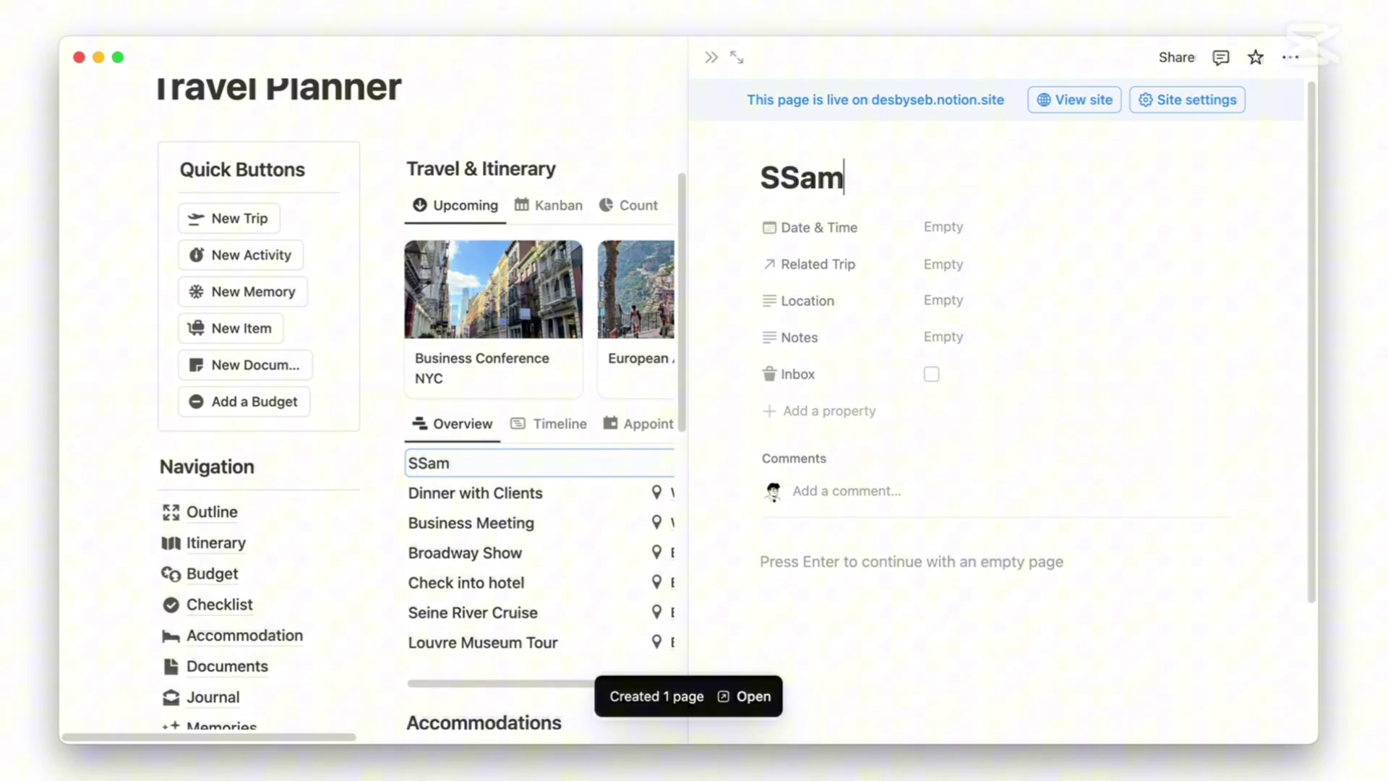
pyautogui.press('BackSpace')
pyautogui.press('BackSpace')
pyautogui.press('BackSpace')
pyautogui.write('ample Activity')
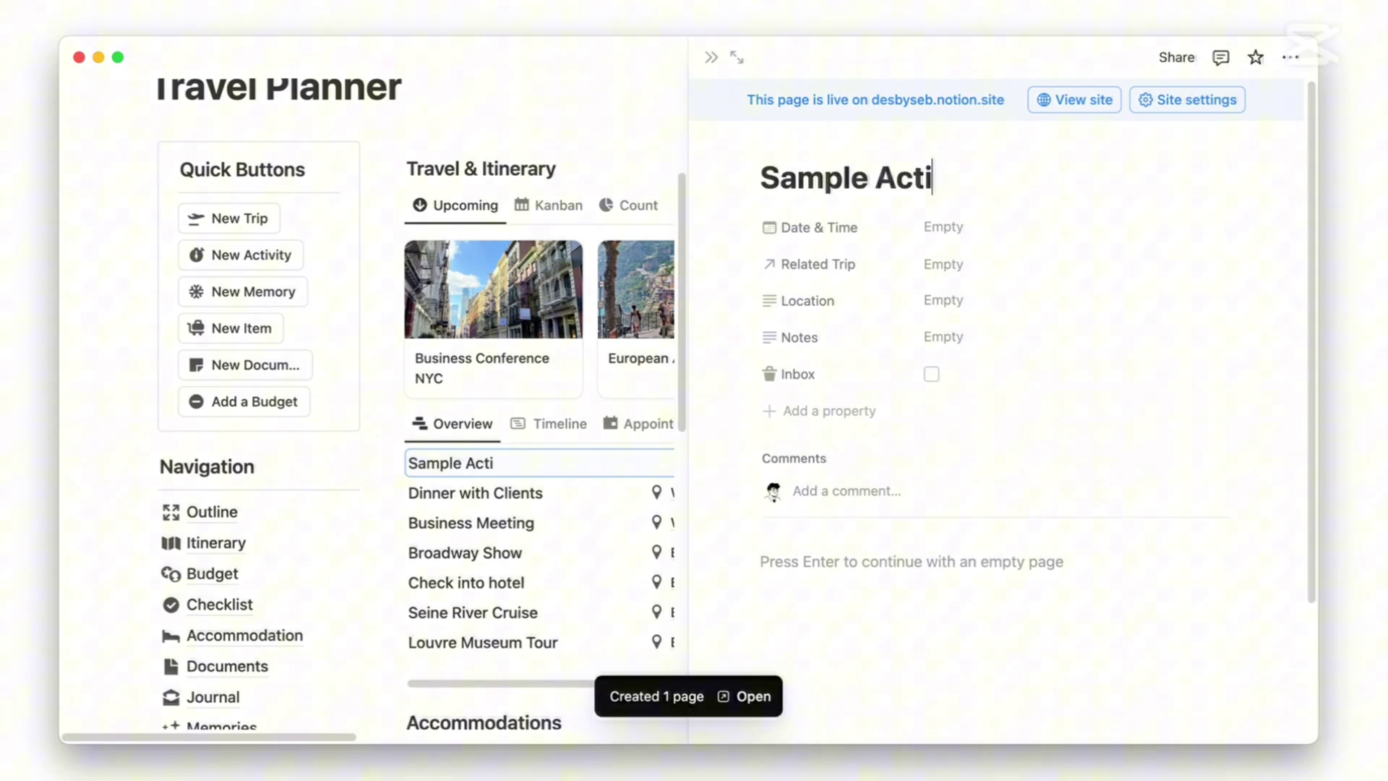
pyautogui.click(943, 262)
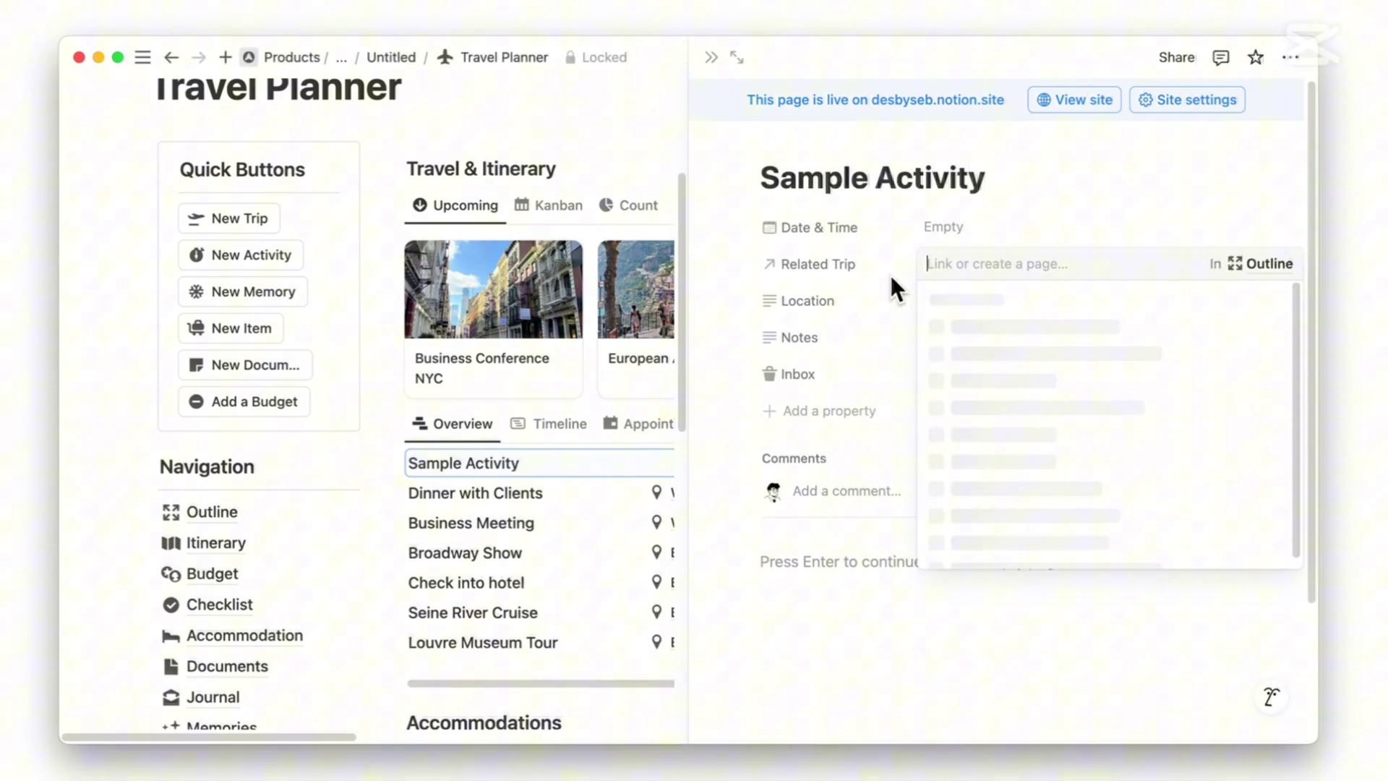
pyautogui.click(977, 362)
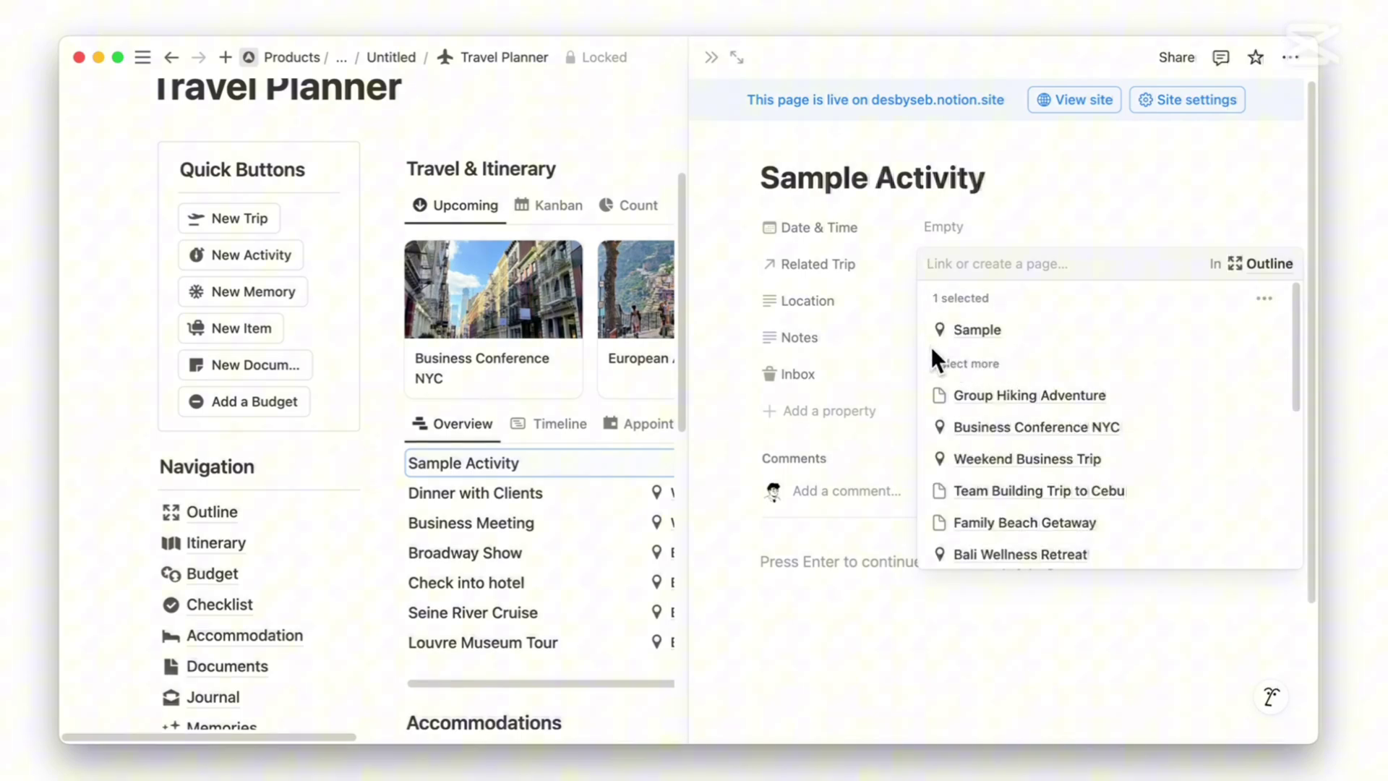
pyautogui.press('Escape')
pyautogui.click(623, 192)
pyautogui.scroll(-1, 1019, 441)
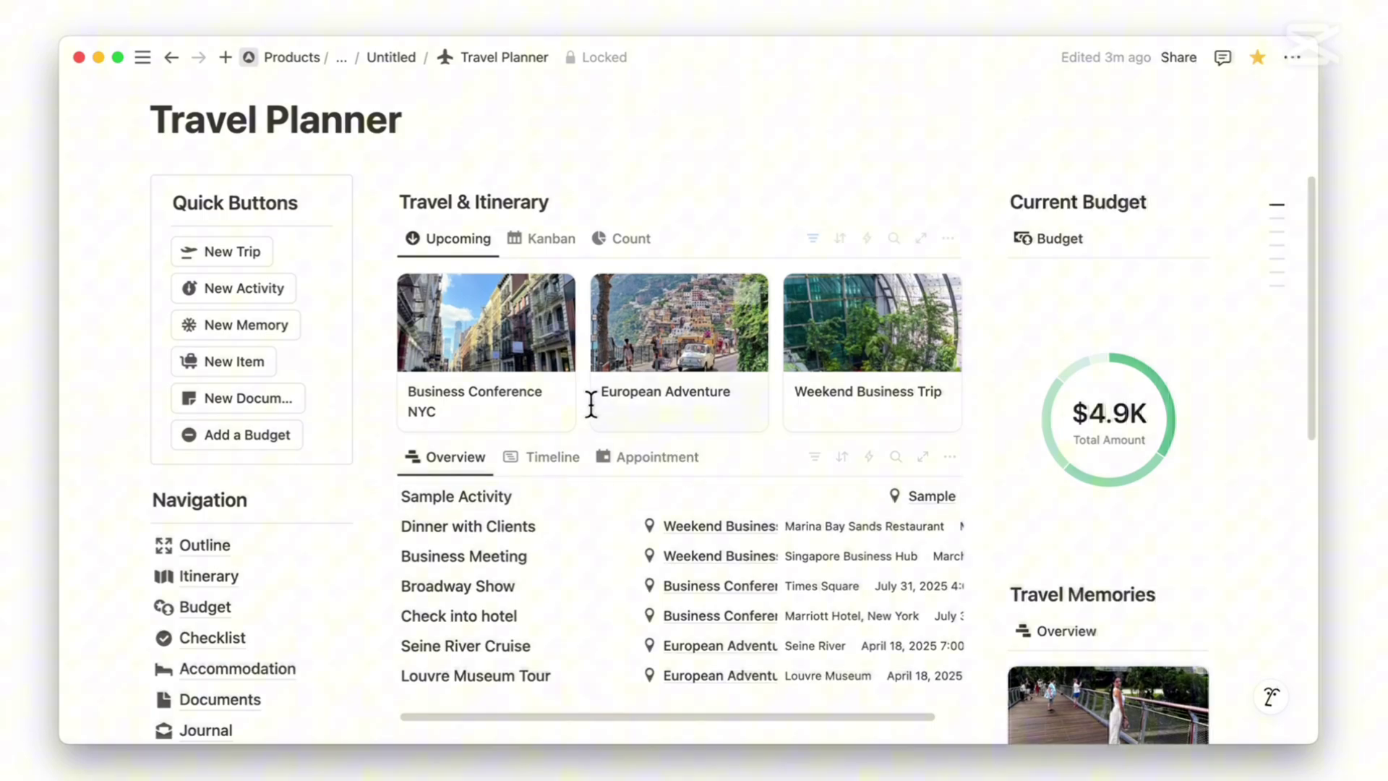
# Create a memory page titled New Memory and confirm it under Travel Memories
pyautogui.click(276, 322)
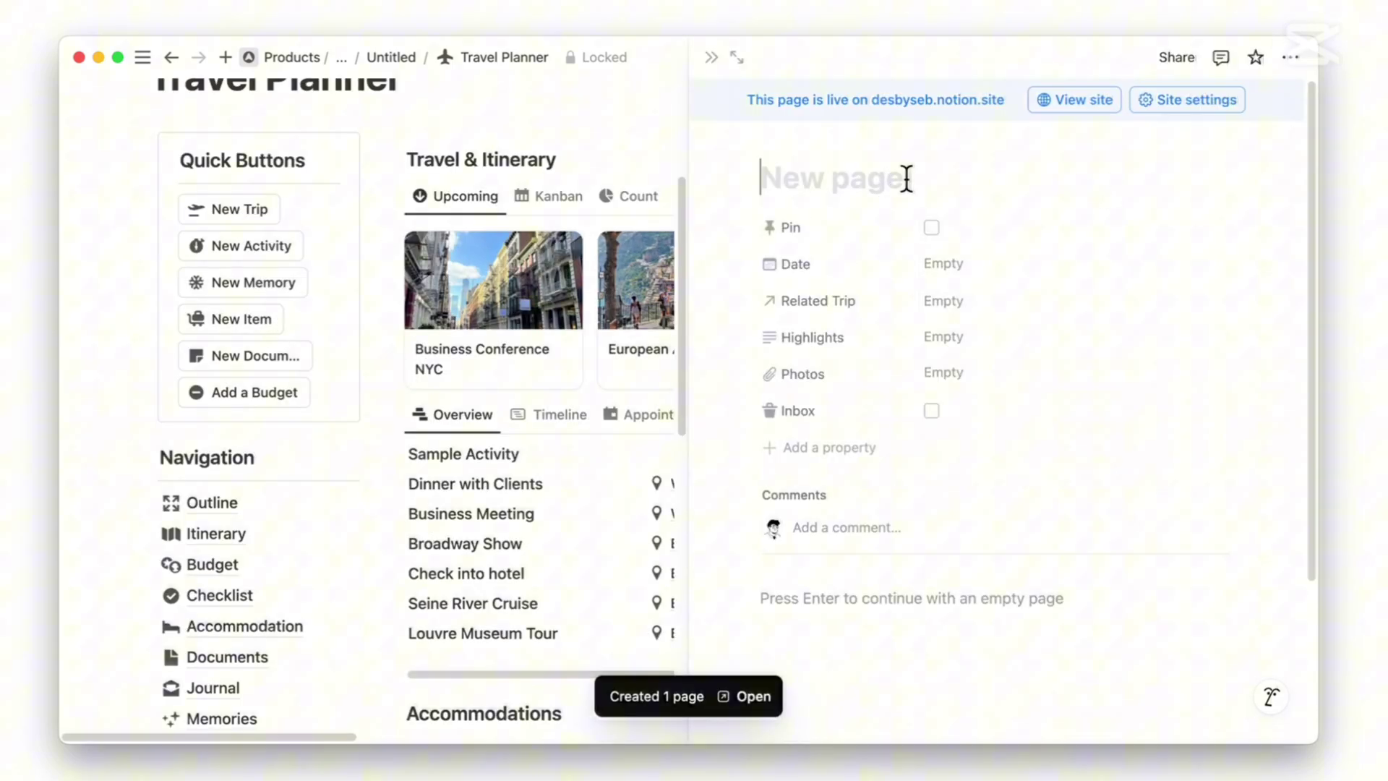
pyautogui.write('New Memory')
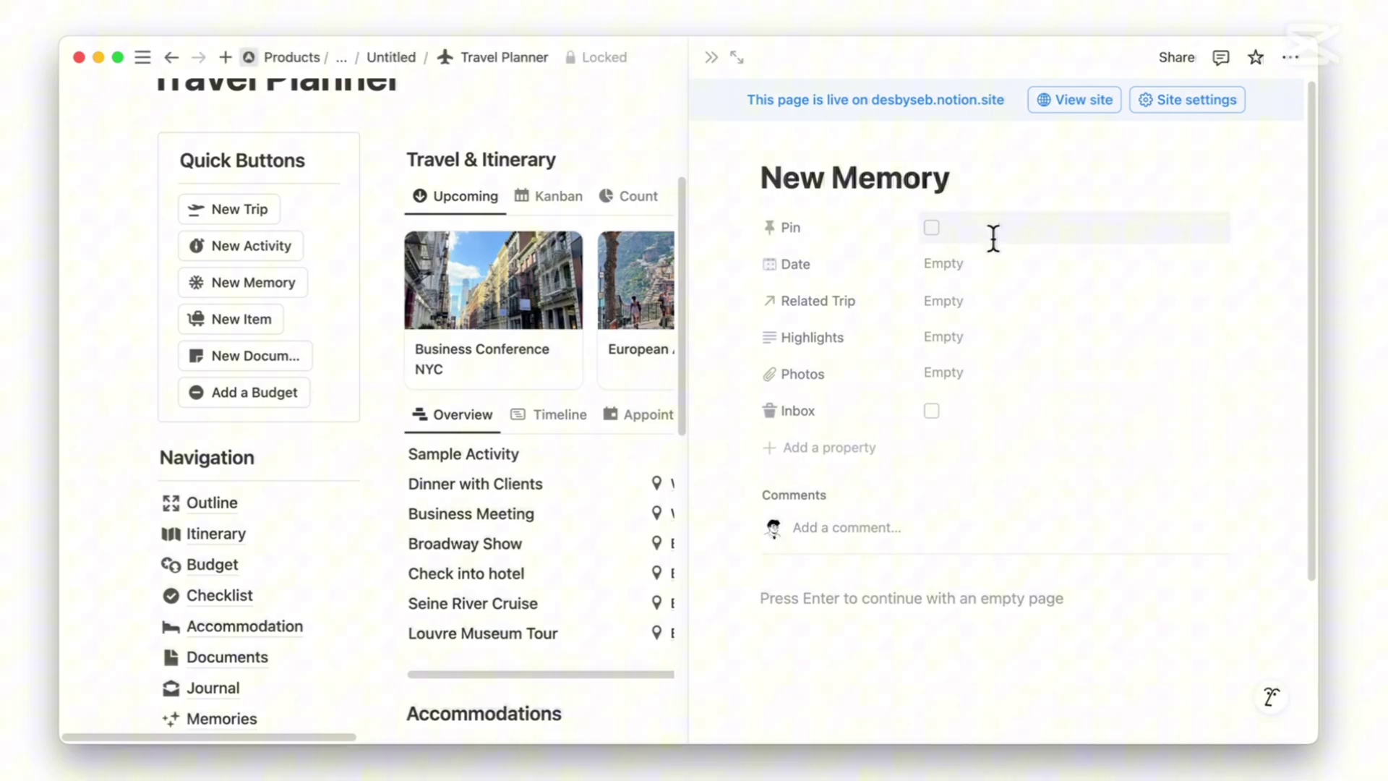
pyautogui.click(713, 57)
pyautogui.scroll(-5, 1230, 427)
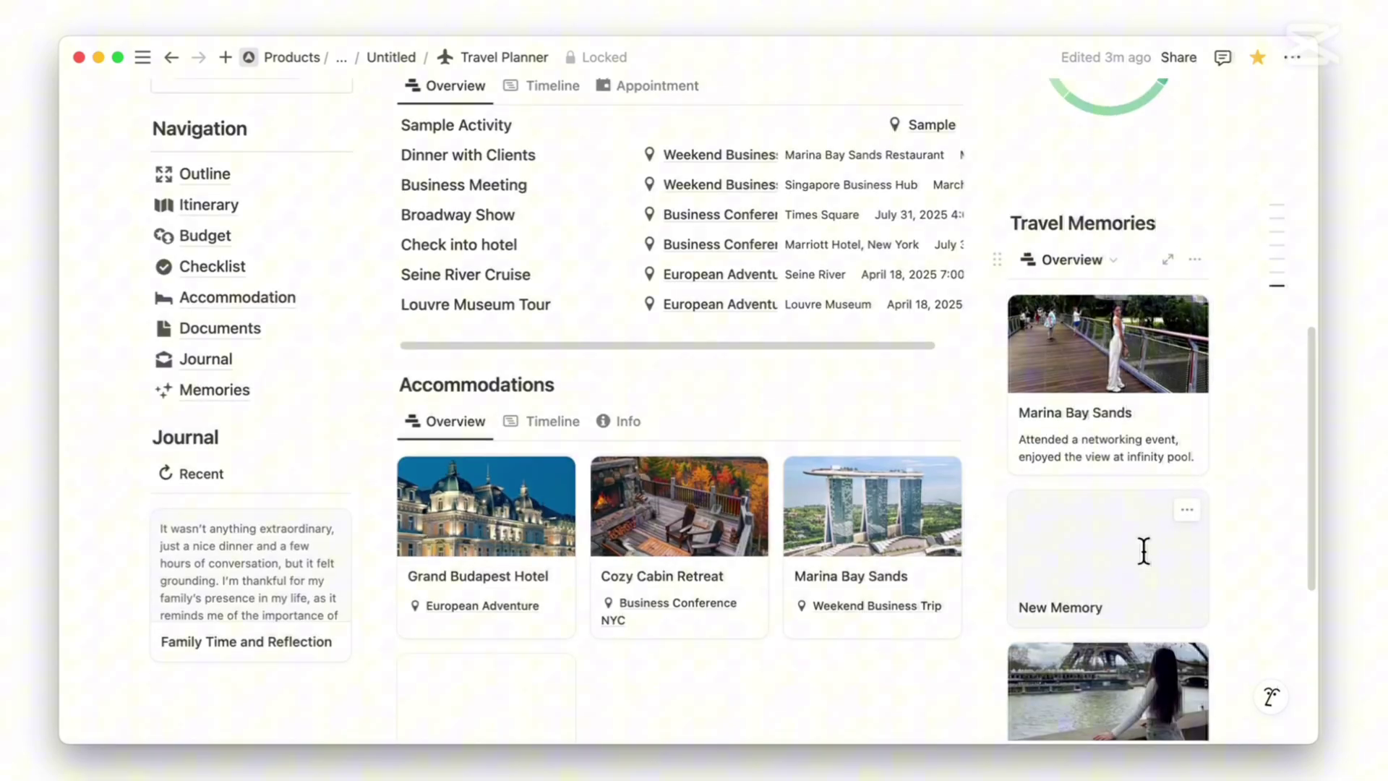
pyautogui.scroll(3, 1140, 554)
pyautogui.scroll(2, 1117, 462)
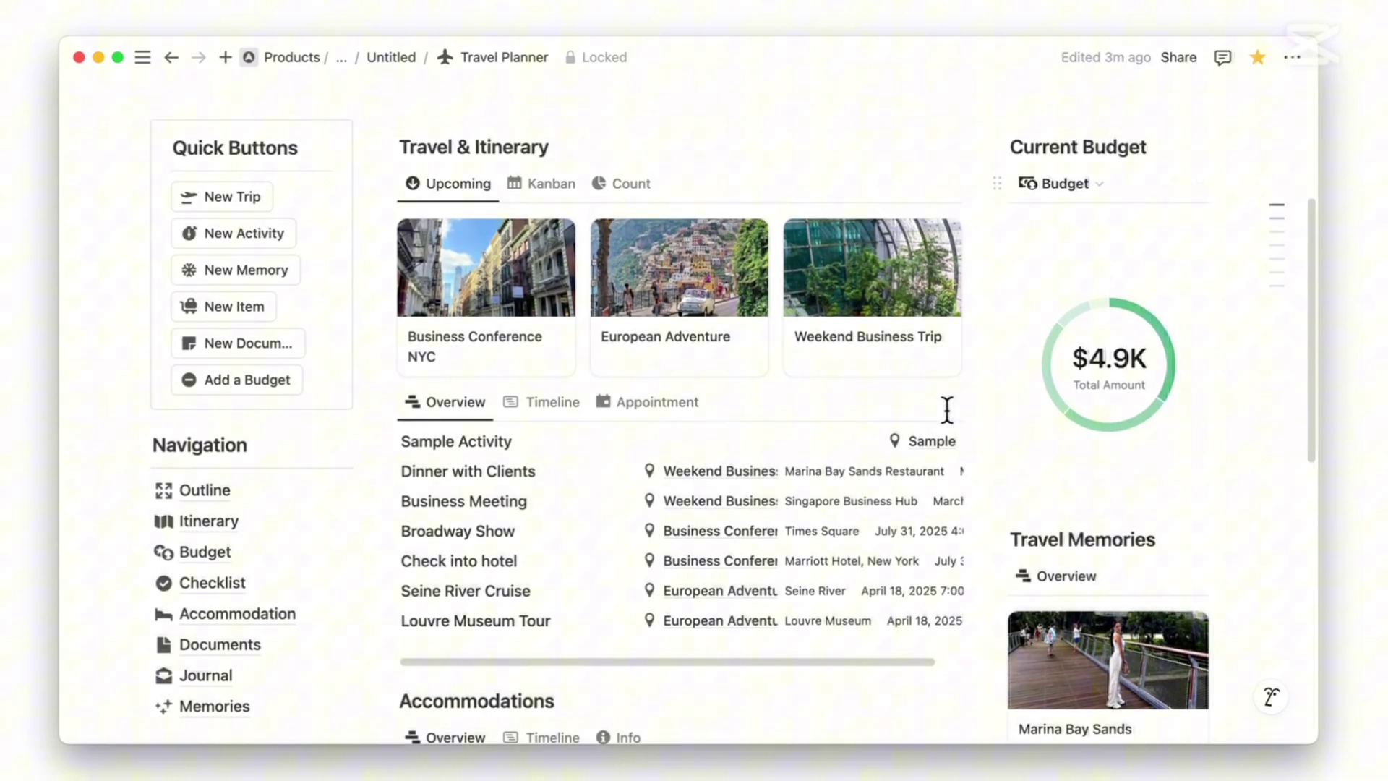
# Create a packing item titled Clothing Item with Quantity 1
pyautogui.click(222, 306)
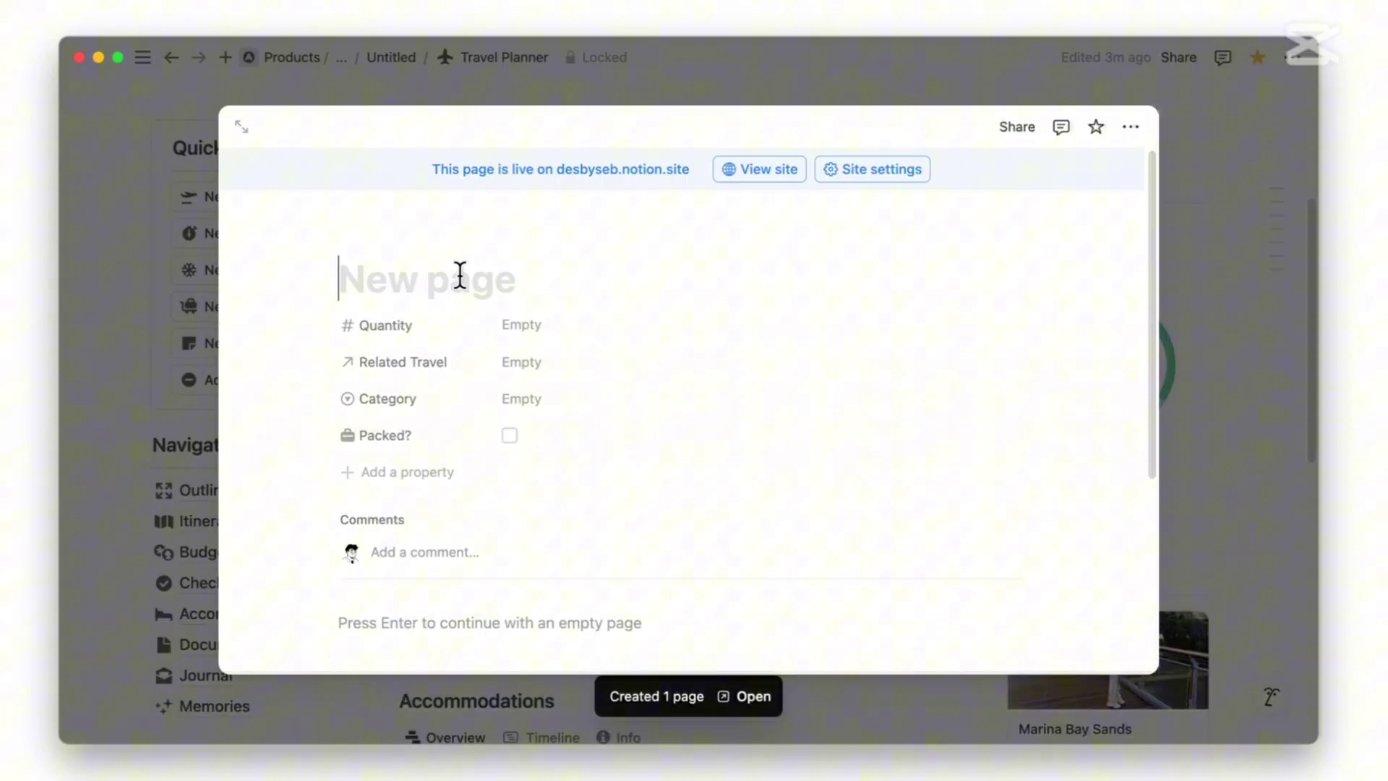
pyautogui.write('Cl')
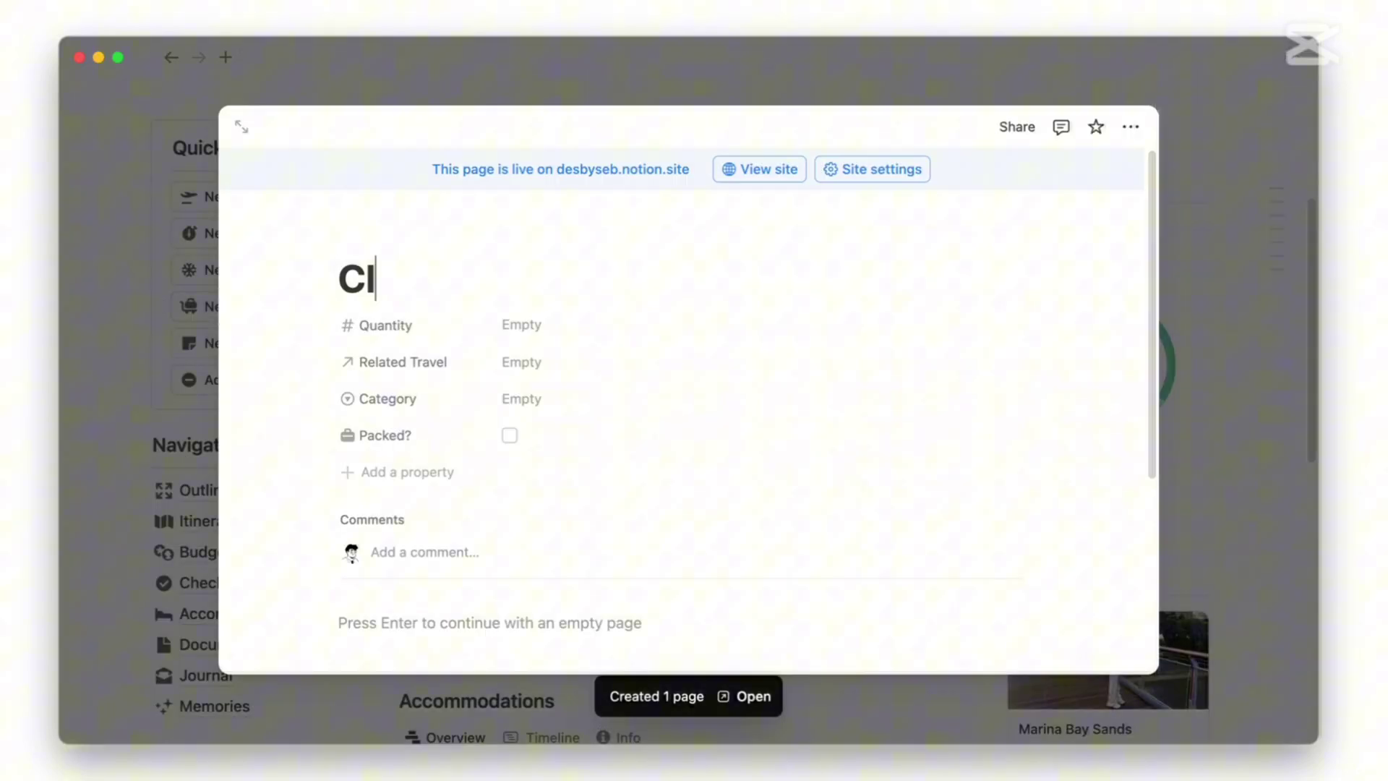
pyautogui.write('othing Item')
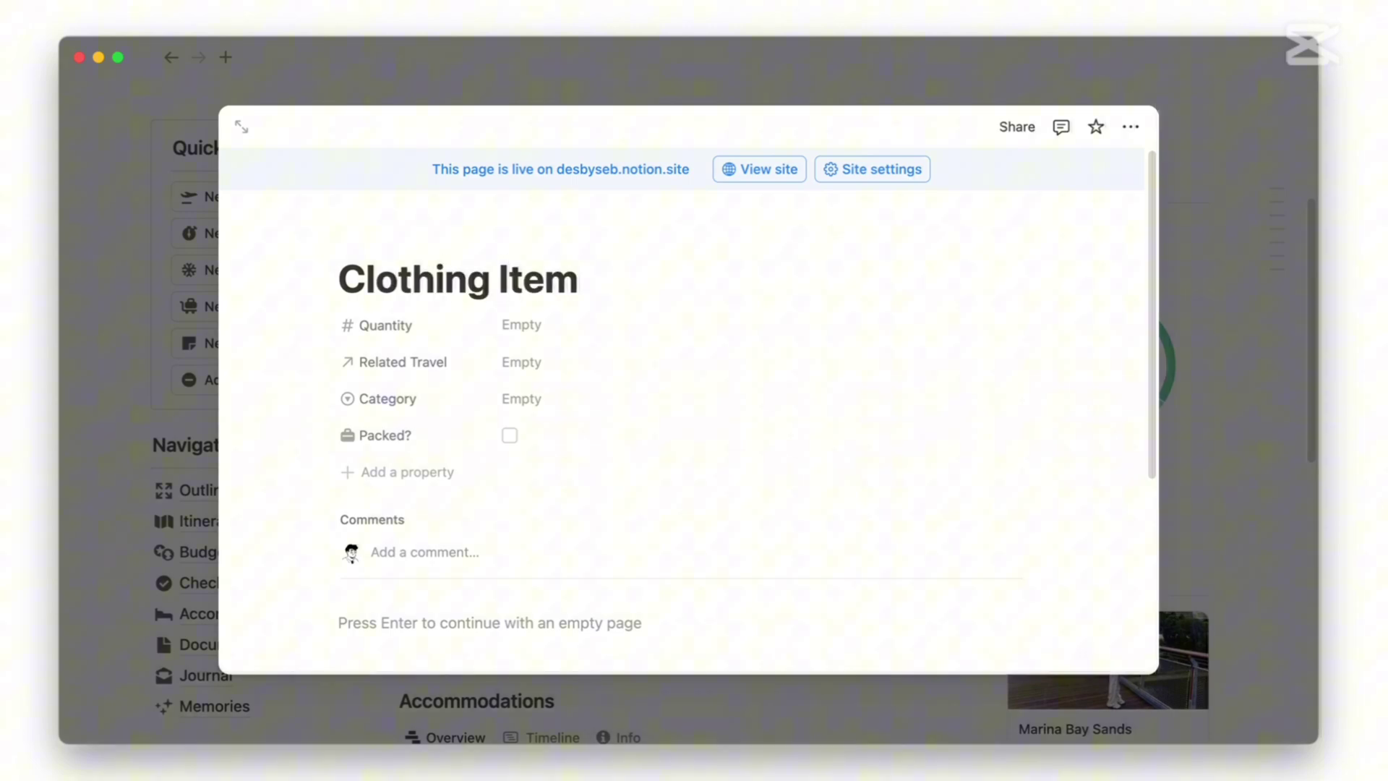
pyautogui.click(538, 333)
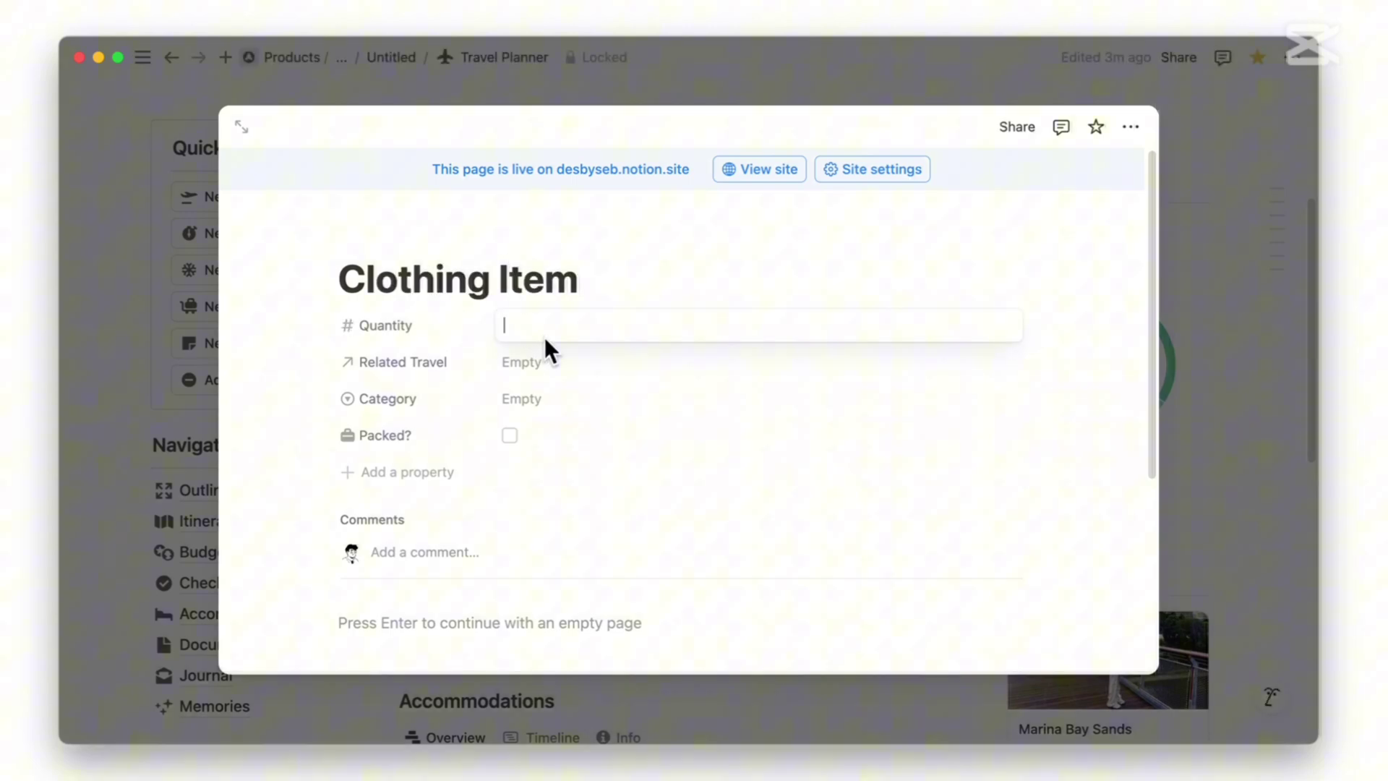
pyautogui.write('1')
pyautogui.press('Return')
# Link Clothing Item to the Sample trip, set its category to Clothing, and close it
pyautogui.click(522, 362)
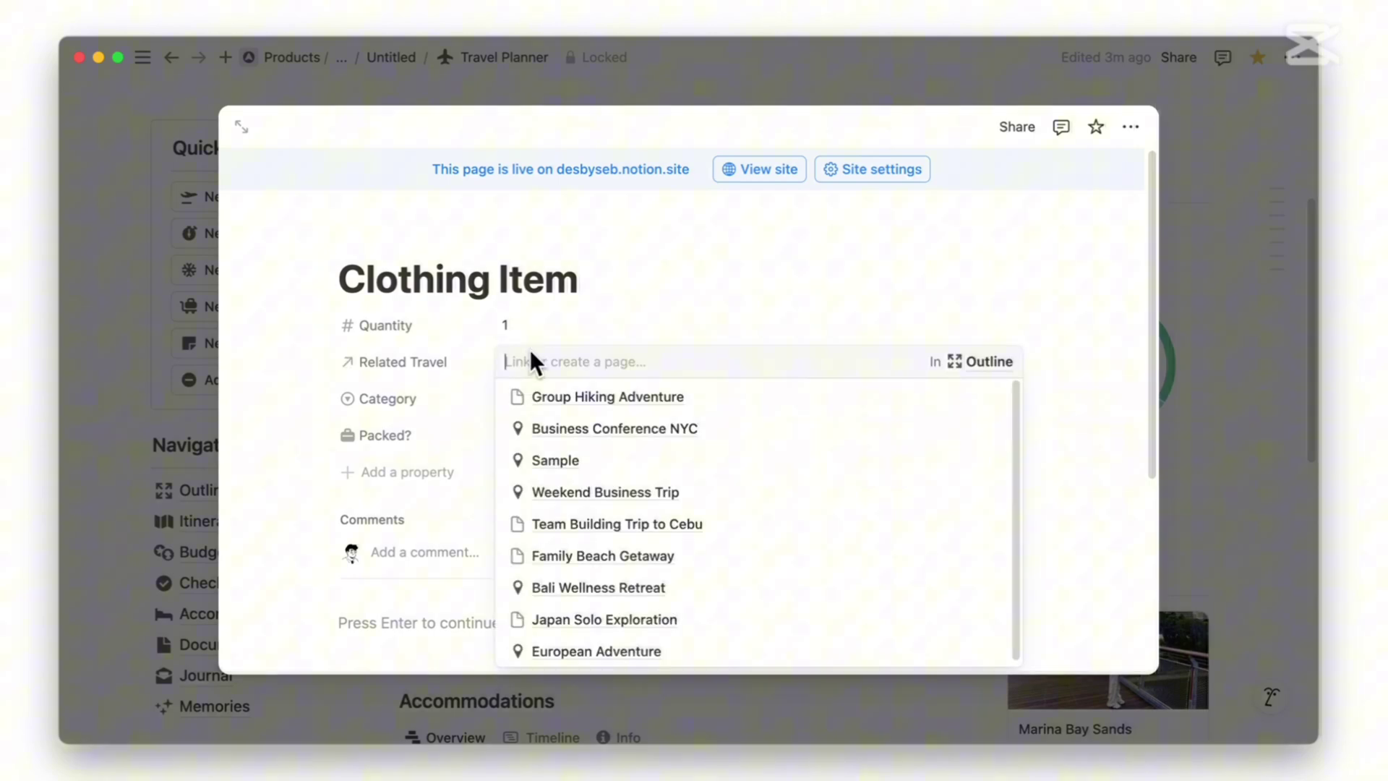
pyautogui.click(583, 456)
pyautogui.click(603, 323)
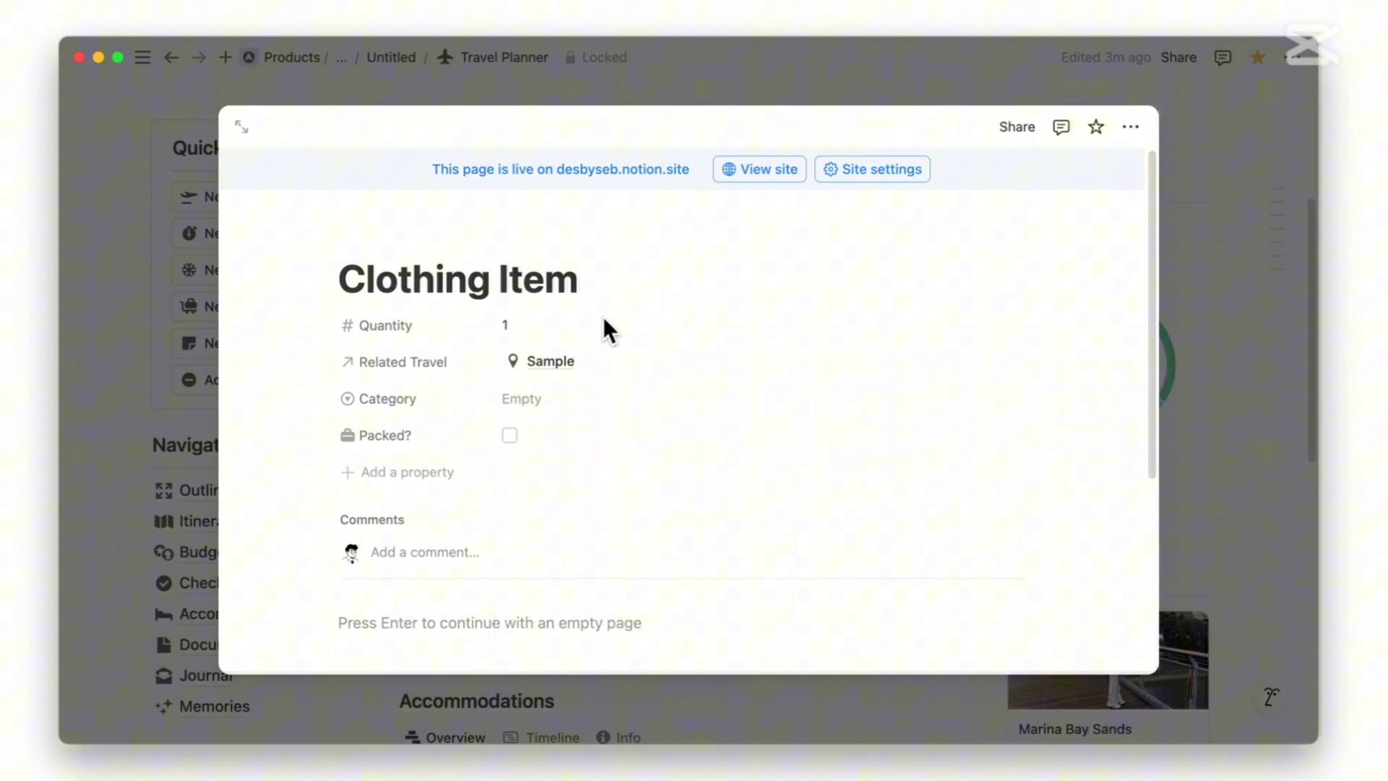
pyautogui.click(584, 389)
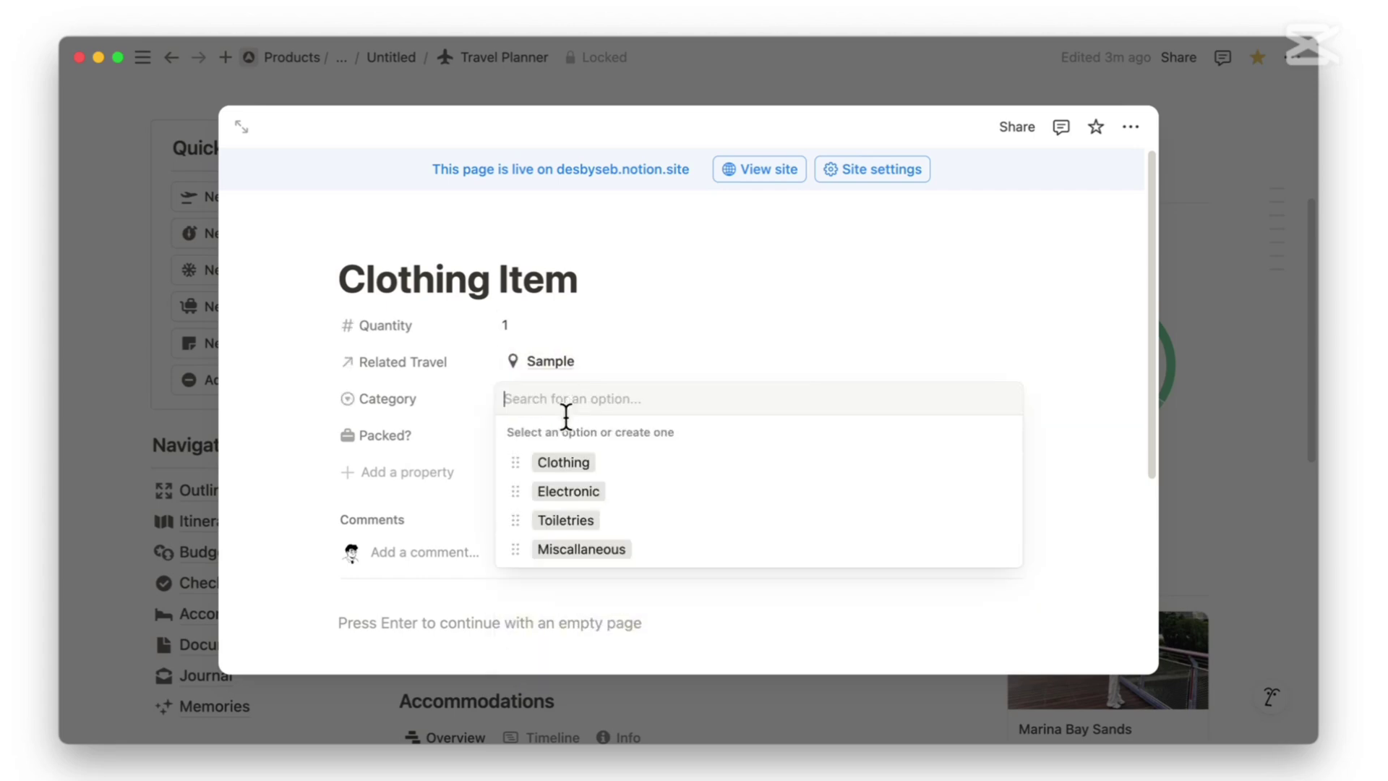
pyautogui.click(571, 465)
pyautogui.click(446, 361)
pyautogui.click(444, 359)
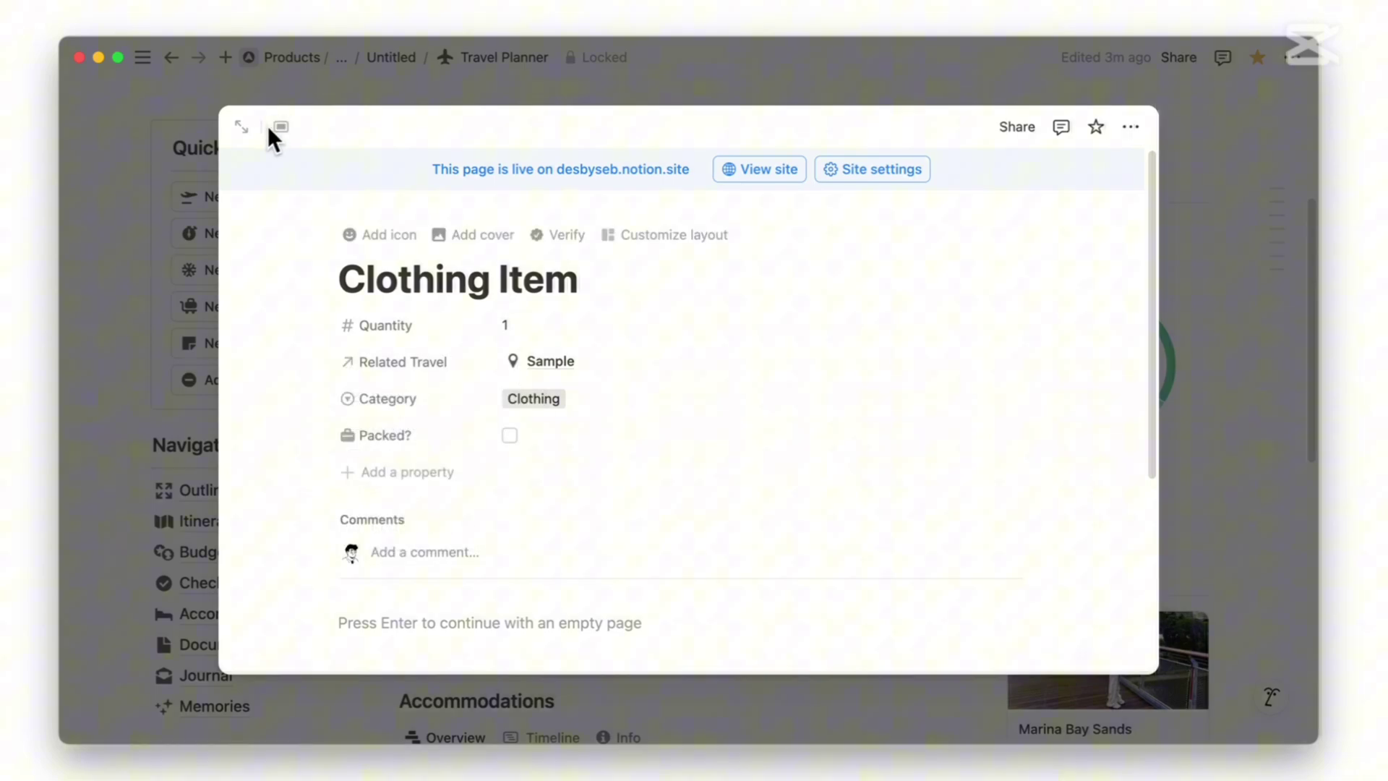
pyautogui.click(192, 146)
pyautogui.scroll(-1, 508, 295)
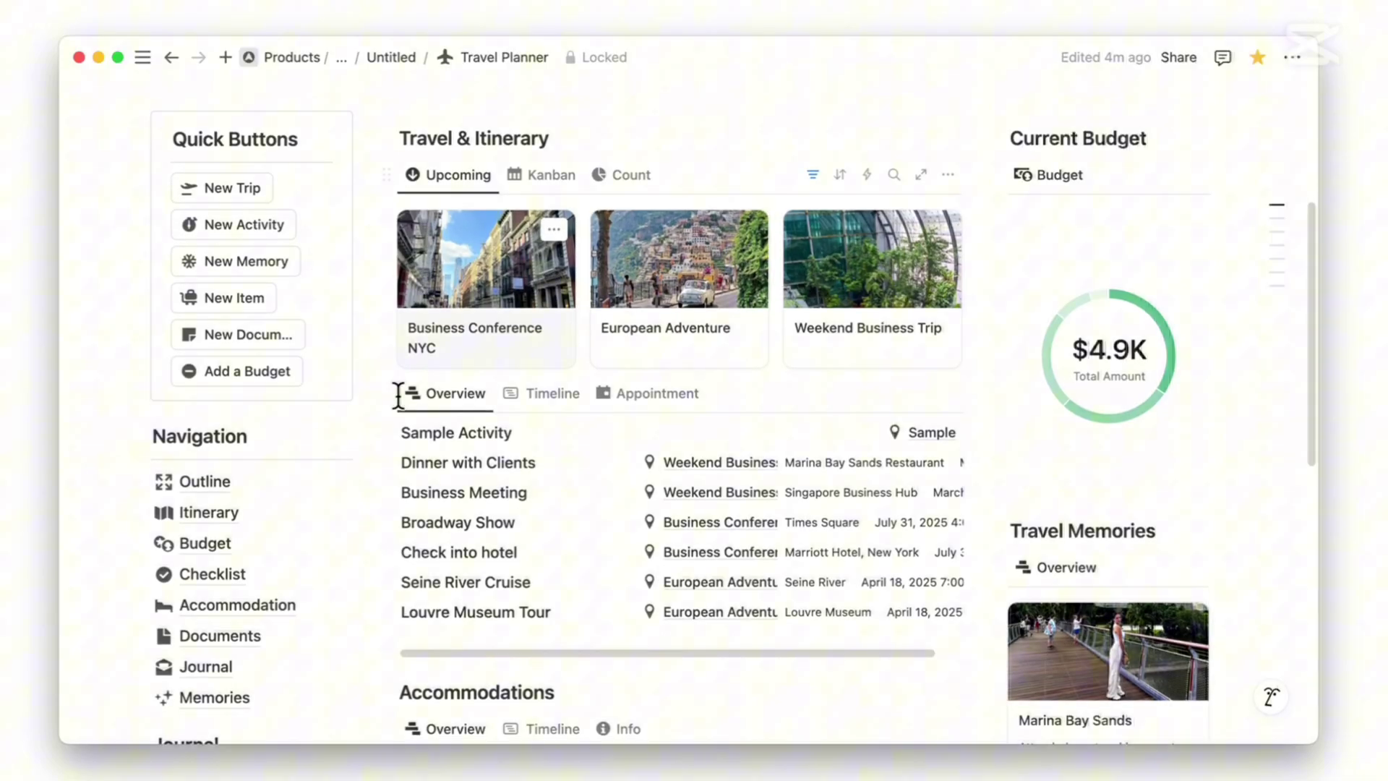
pyautogui.click(193, 573)
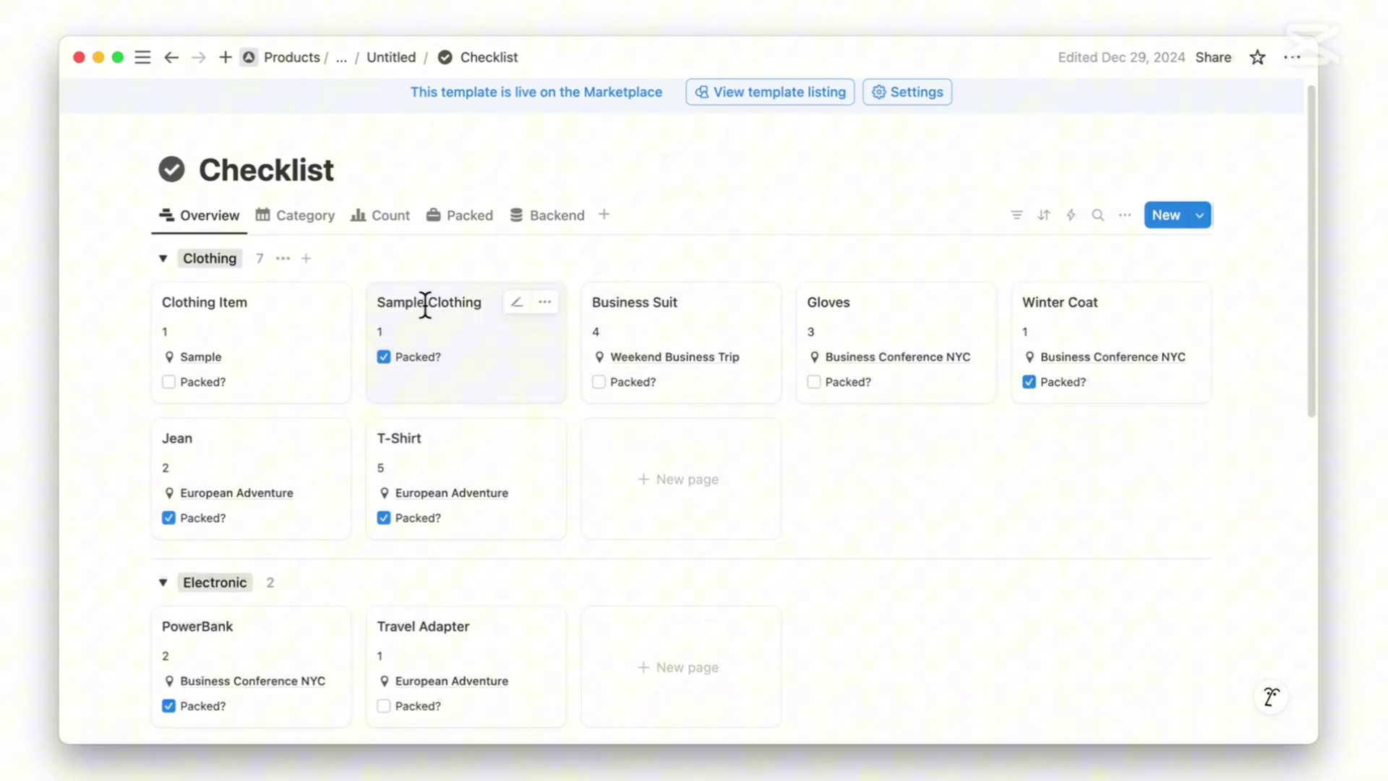
pyautogui.click(399, 57)
pyautogui.scroll(-3, 633, 463)
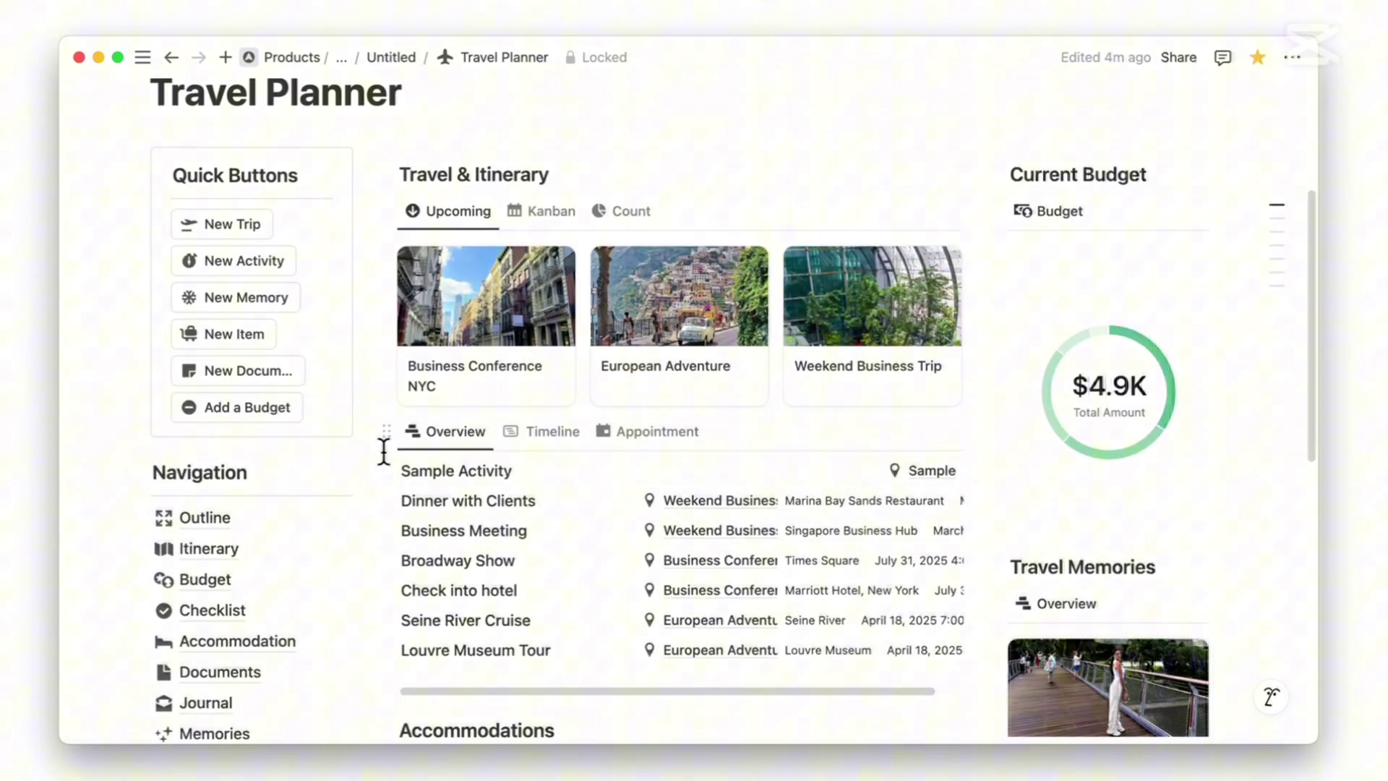
# Create a document titled Sample Document linked to the Sample trip
pyautogui.click(273, 371)
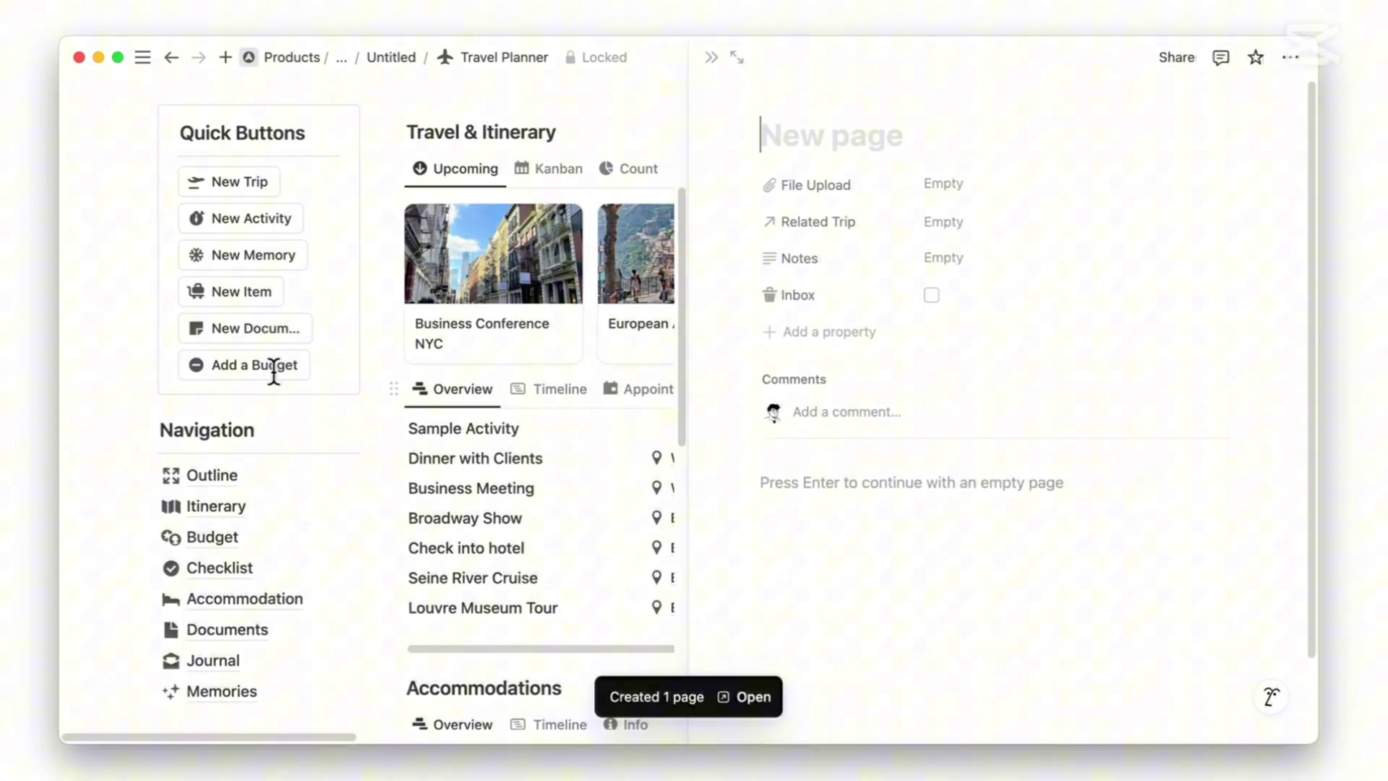
pyautogui.write('Sa')
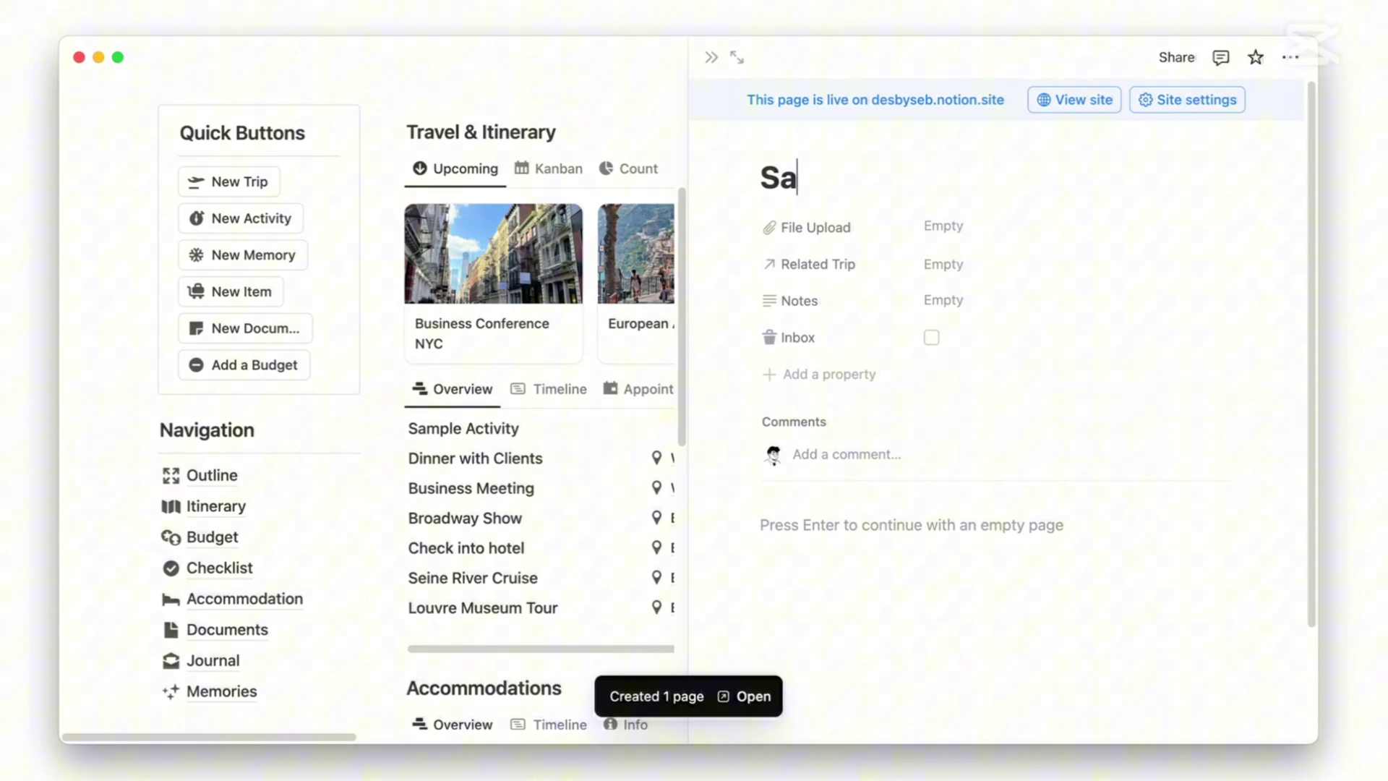
pyautogui.write('mple Document')
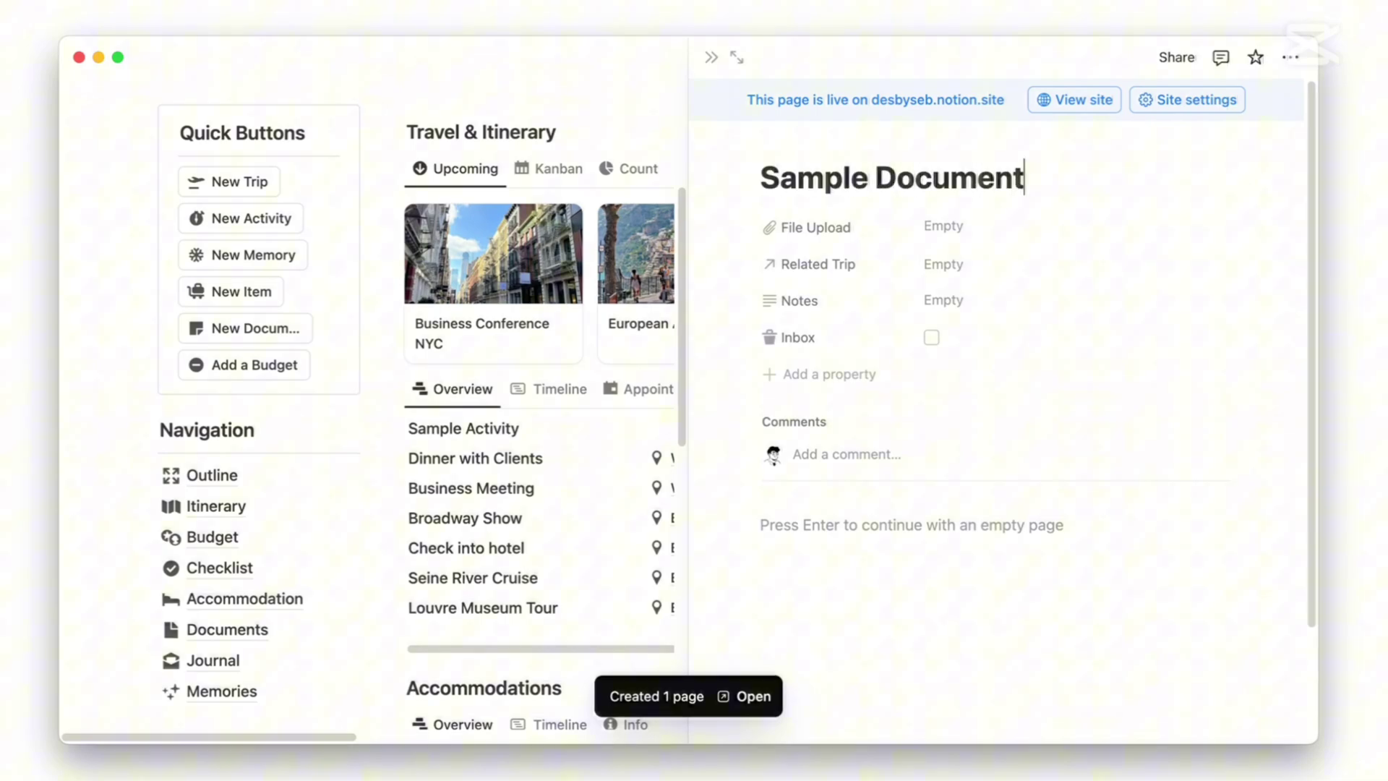
pyautogui.click(939, 256)
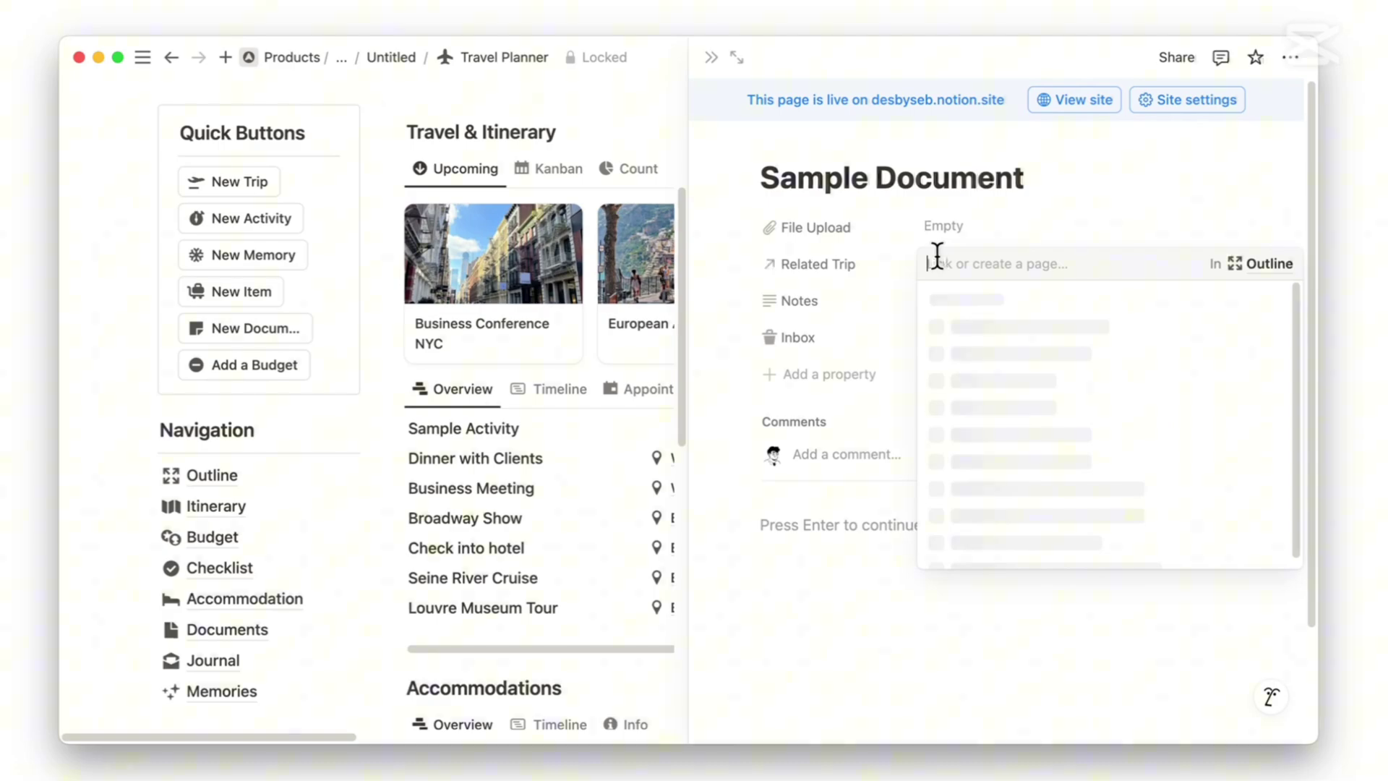
pyautogui.click(961, 353)
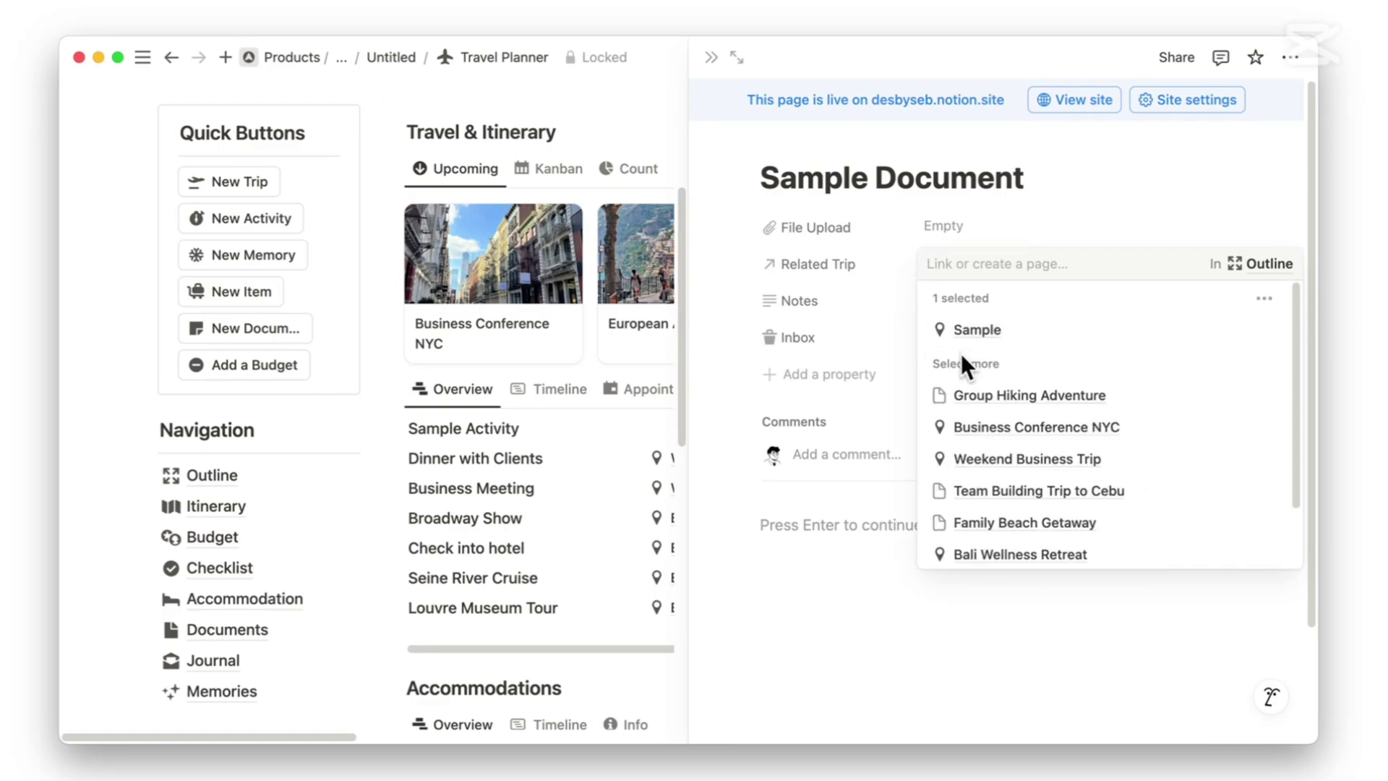
pyautogui.click(829, 275)
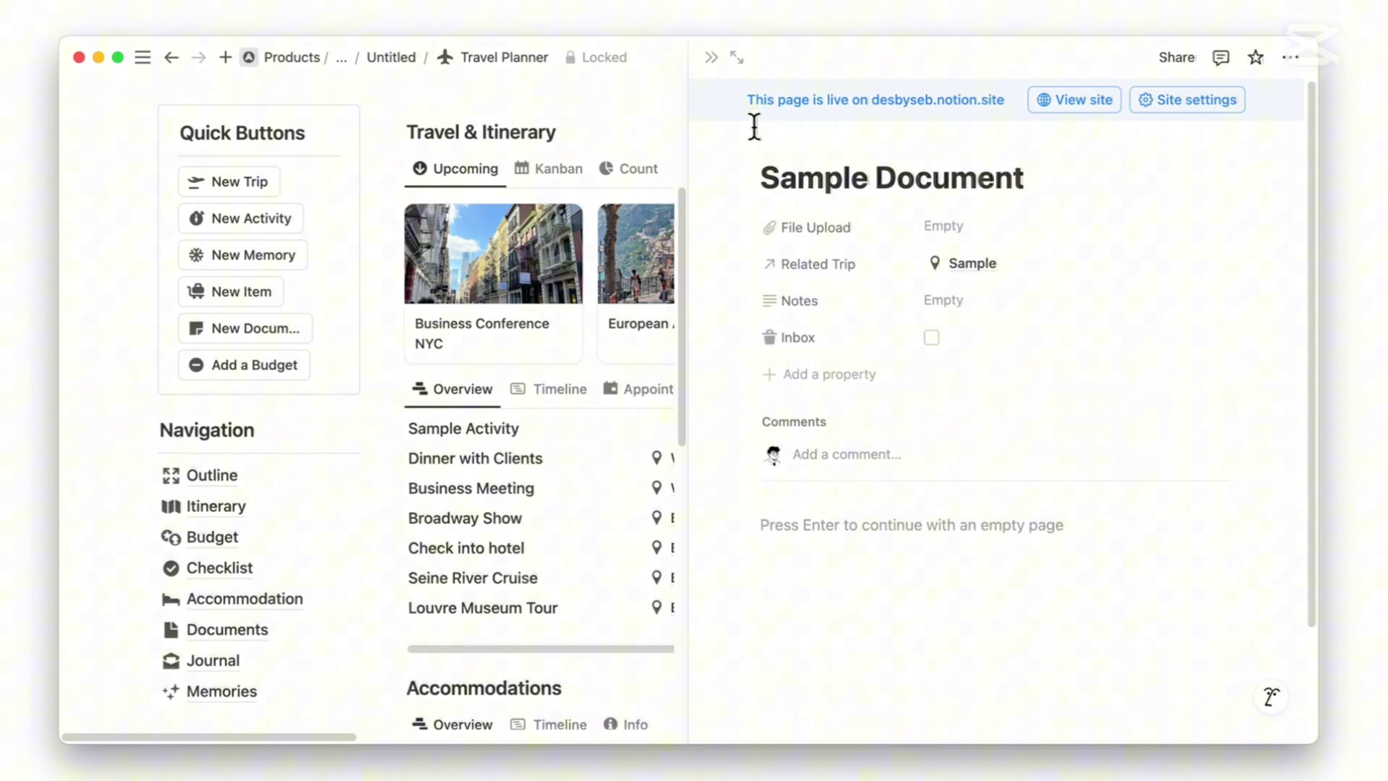
pyautogui.click(712, 58)
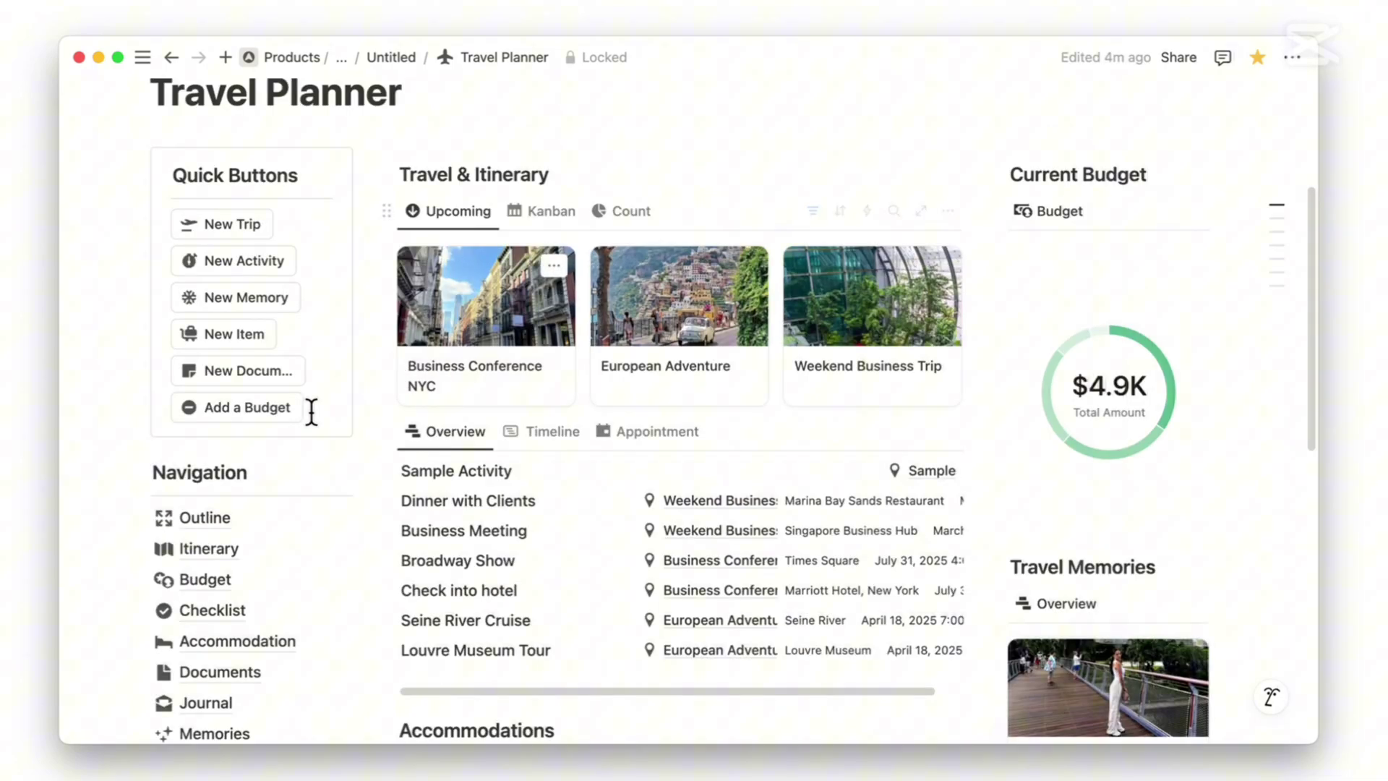
# Check the Documents page, then go back to the Travel Planner dashboard
pyautogui.scroll(-2, 326, 526)
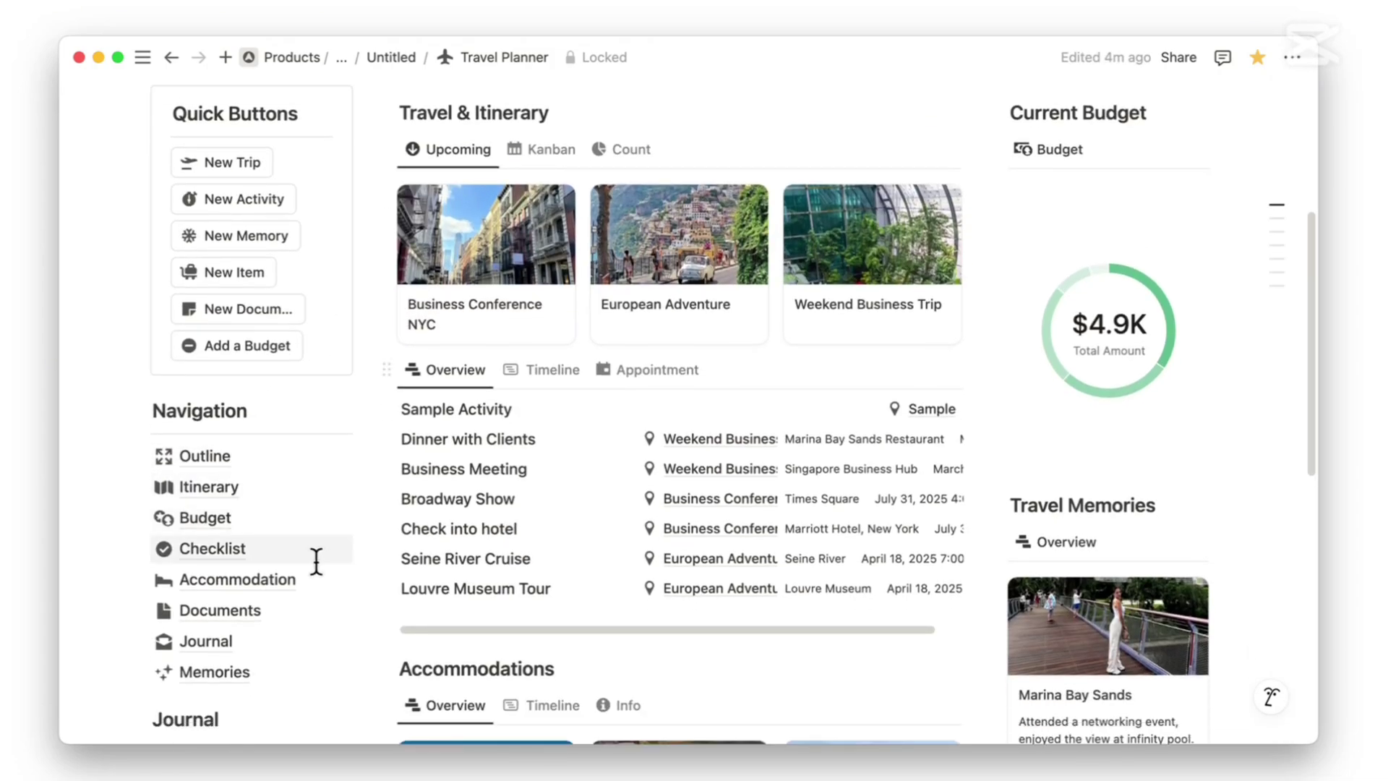
pyautogui.click(293, 613)
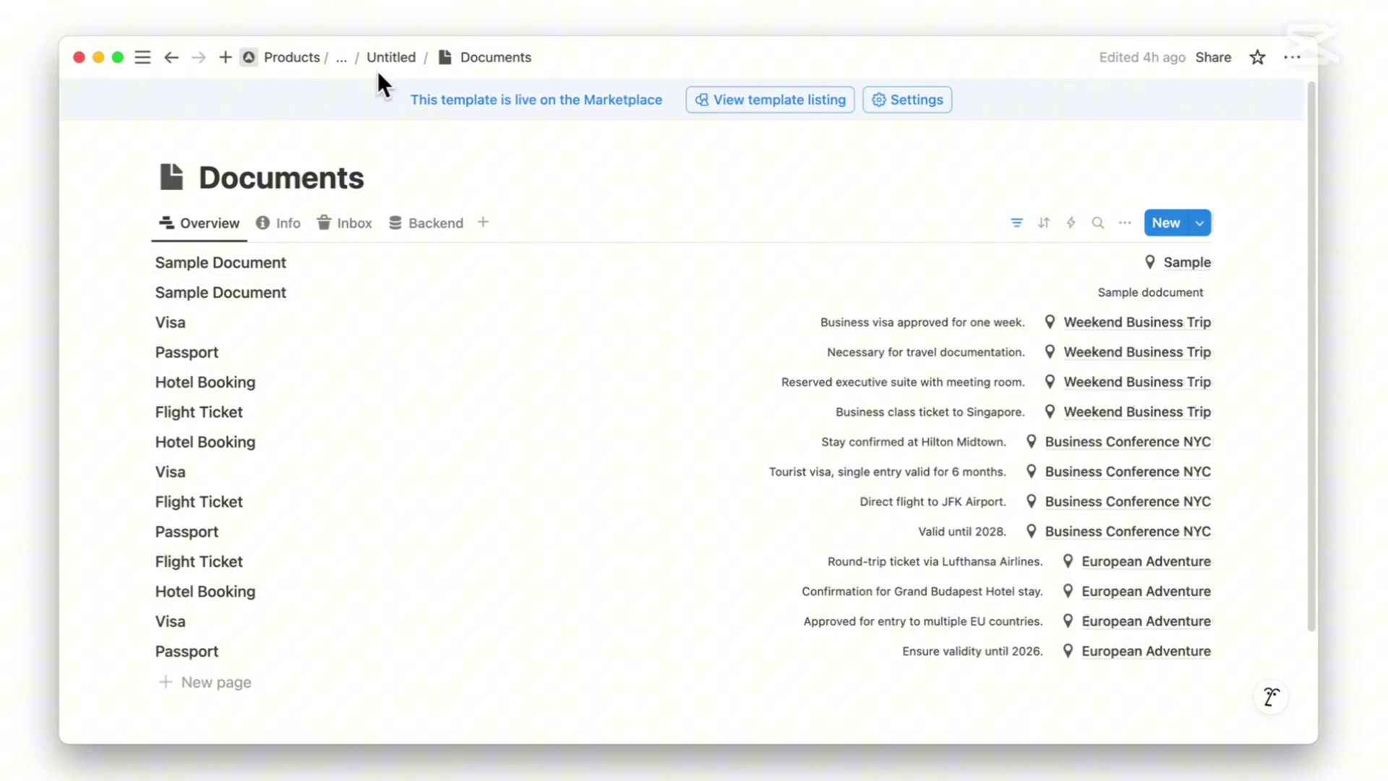
pyautogui.press('super+bracketleft')
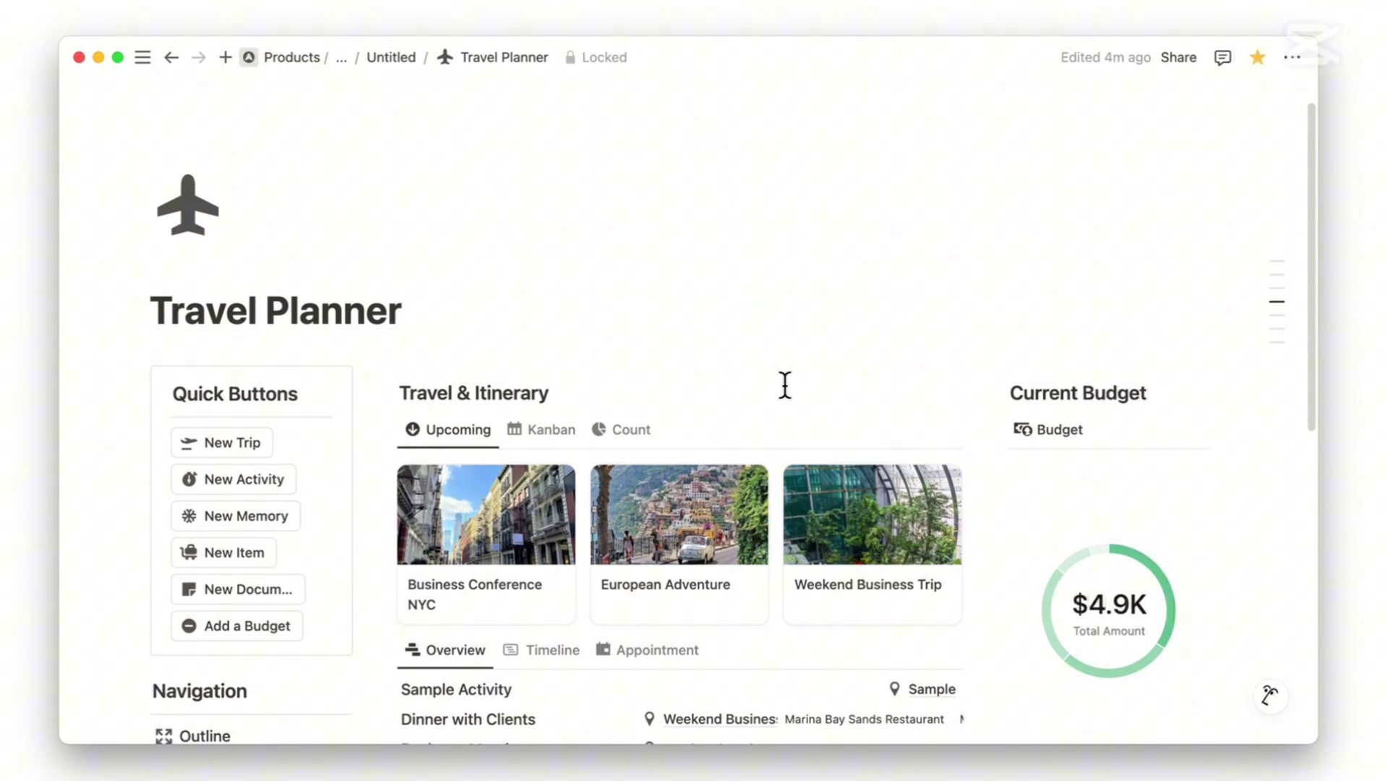
pyautogui.scroll(-3, 783, 383)
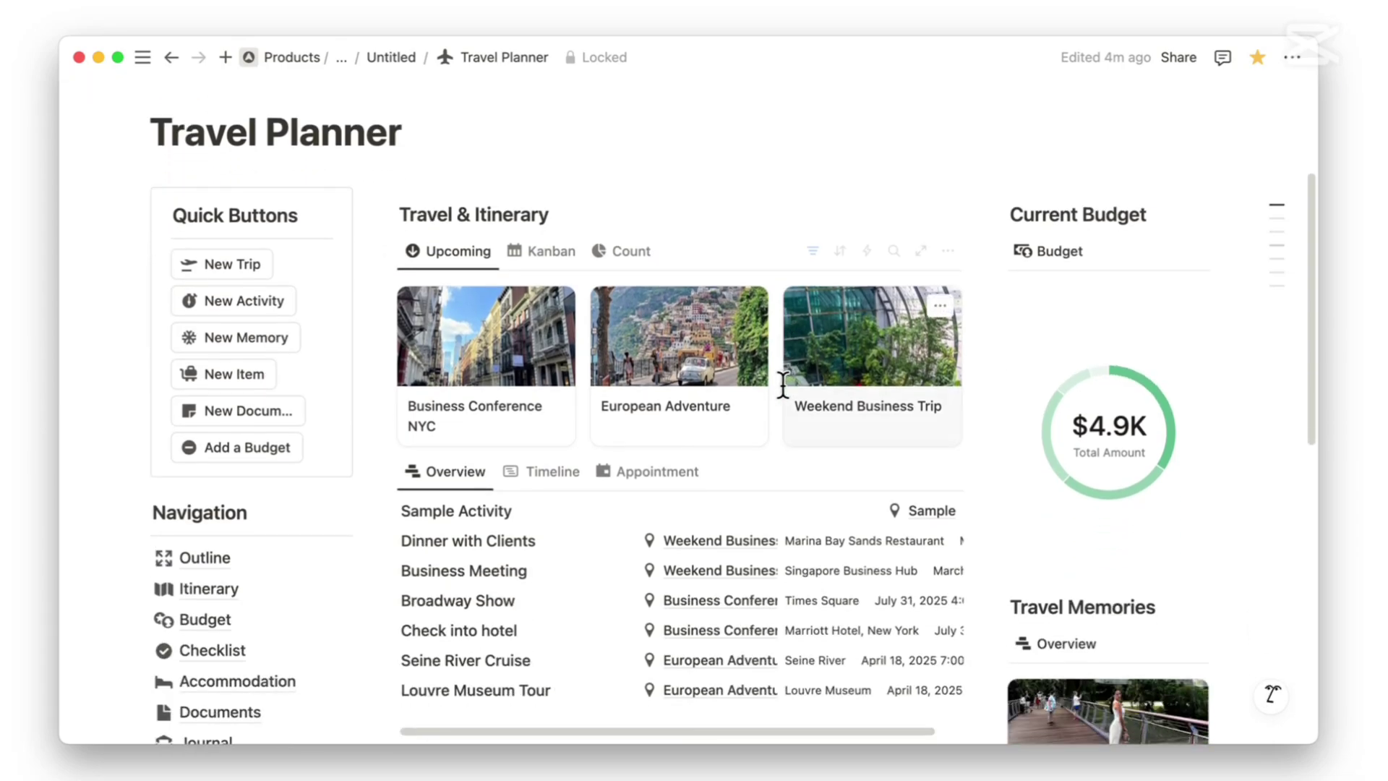
# Create Sample Budget with amount 1000, category Accomodation, linked to the Sample trip
pyautogui.click(293, 437)
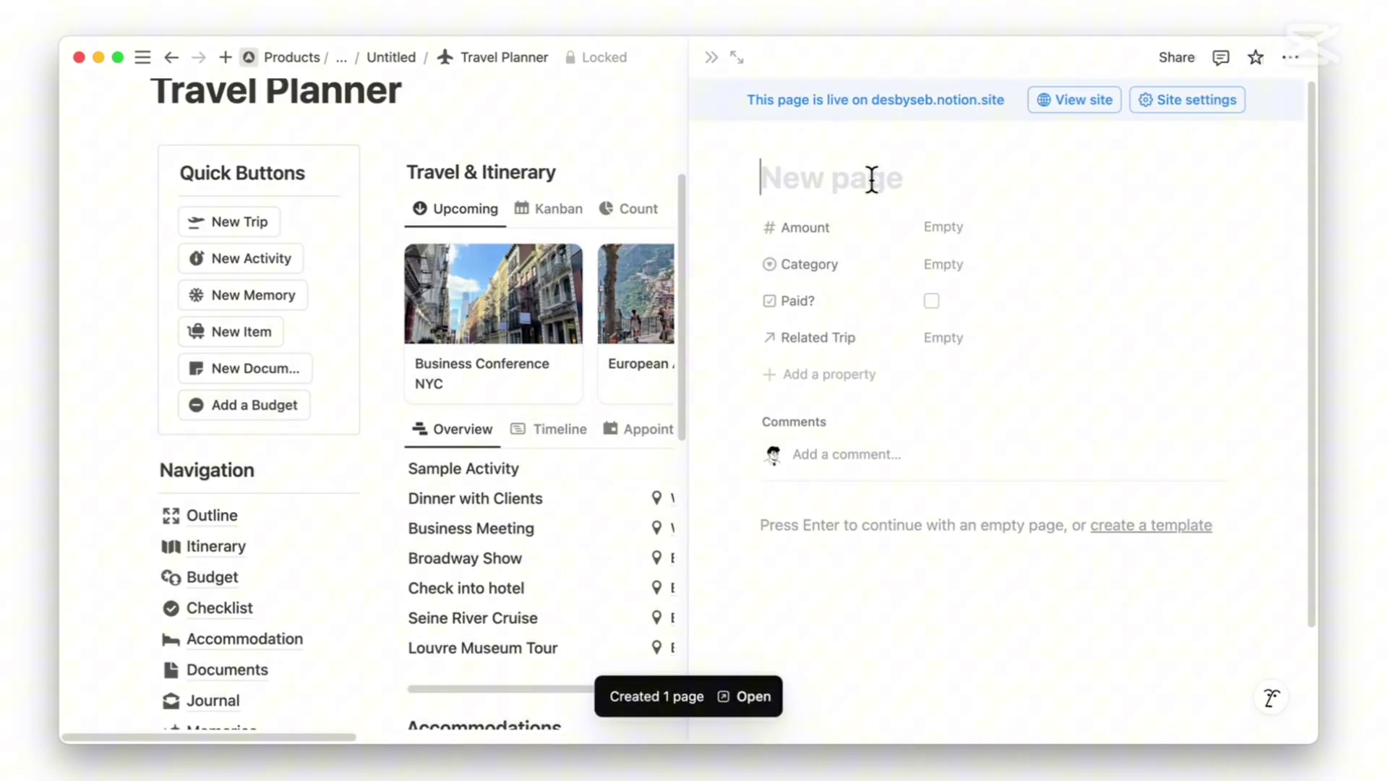
pyautogui.write('Sample Budget')
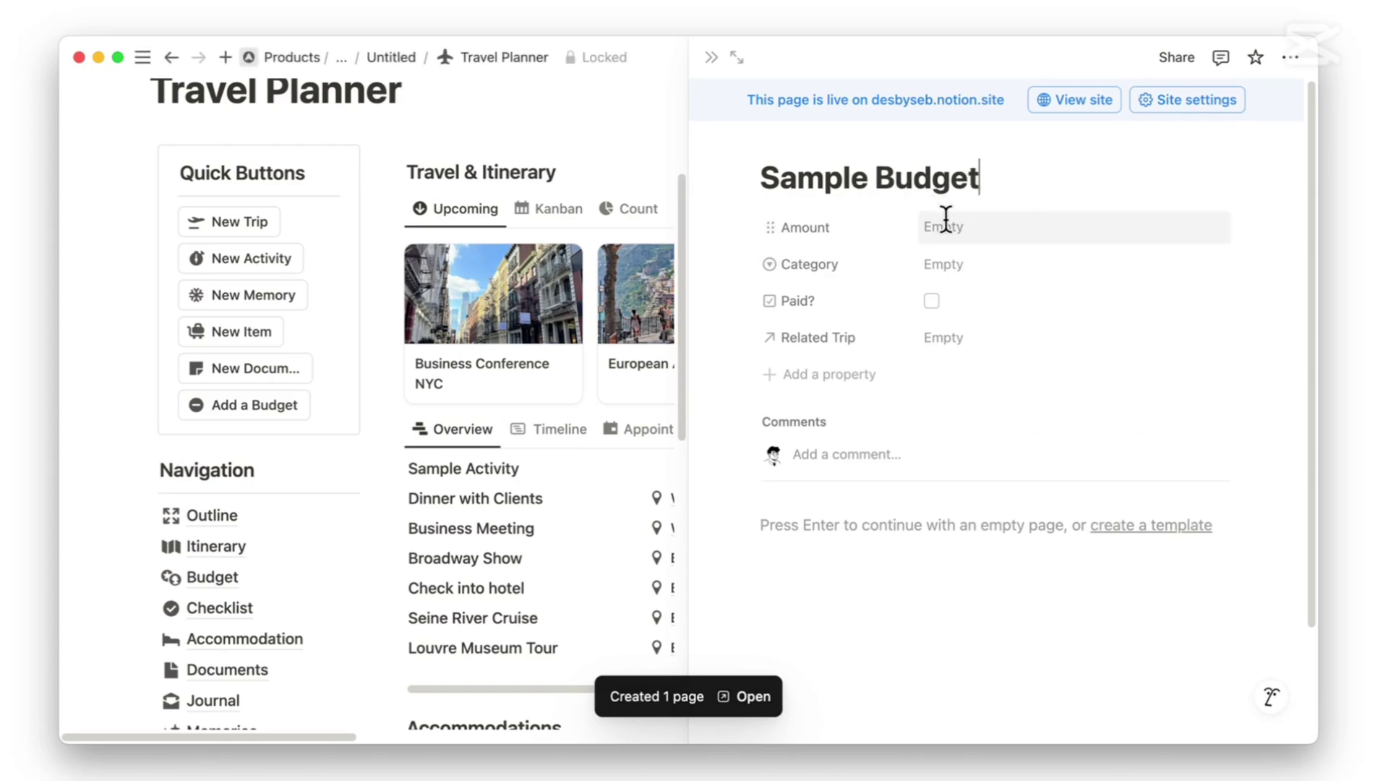
pyautogui.click(946, 218)
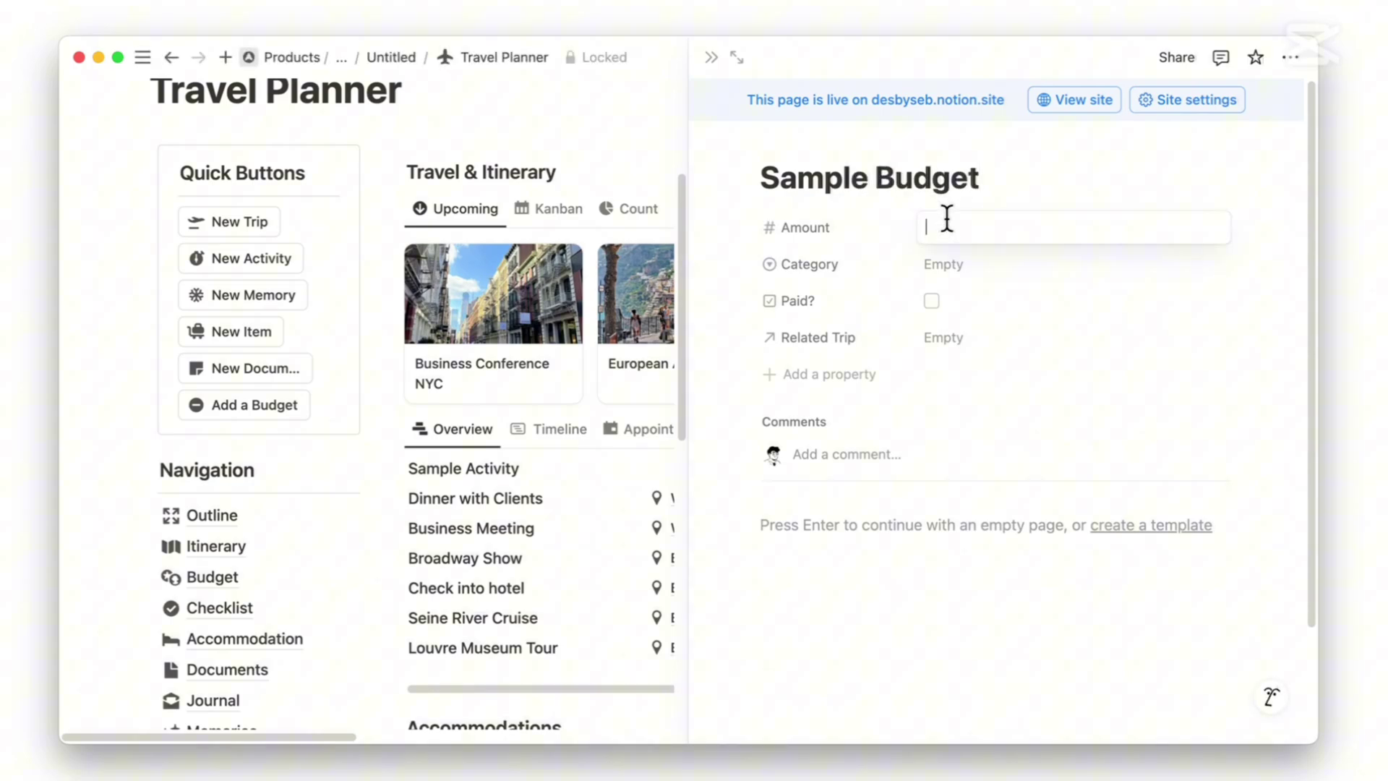
pyautogui.write('1000')
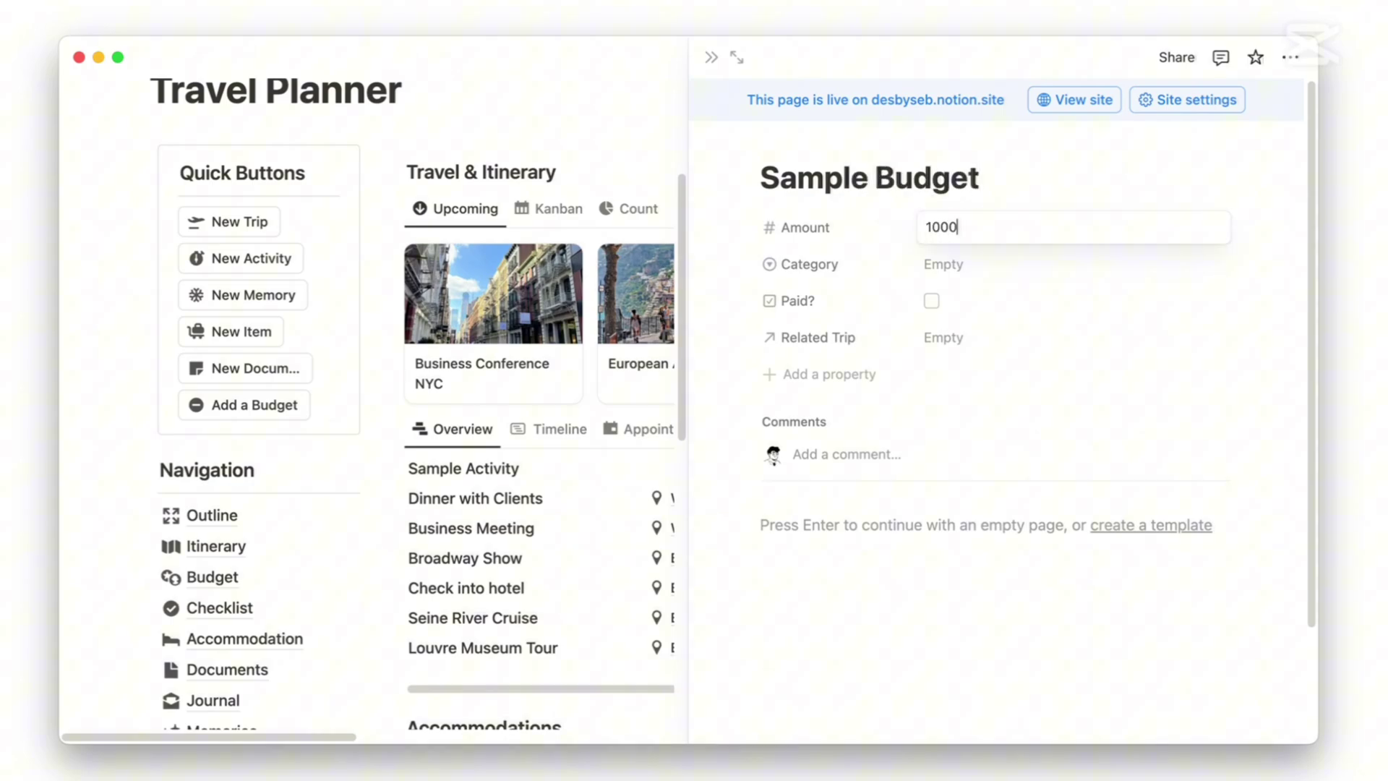
pyautogui.press('Return')
pyautogui.click(947, 259)
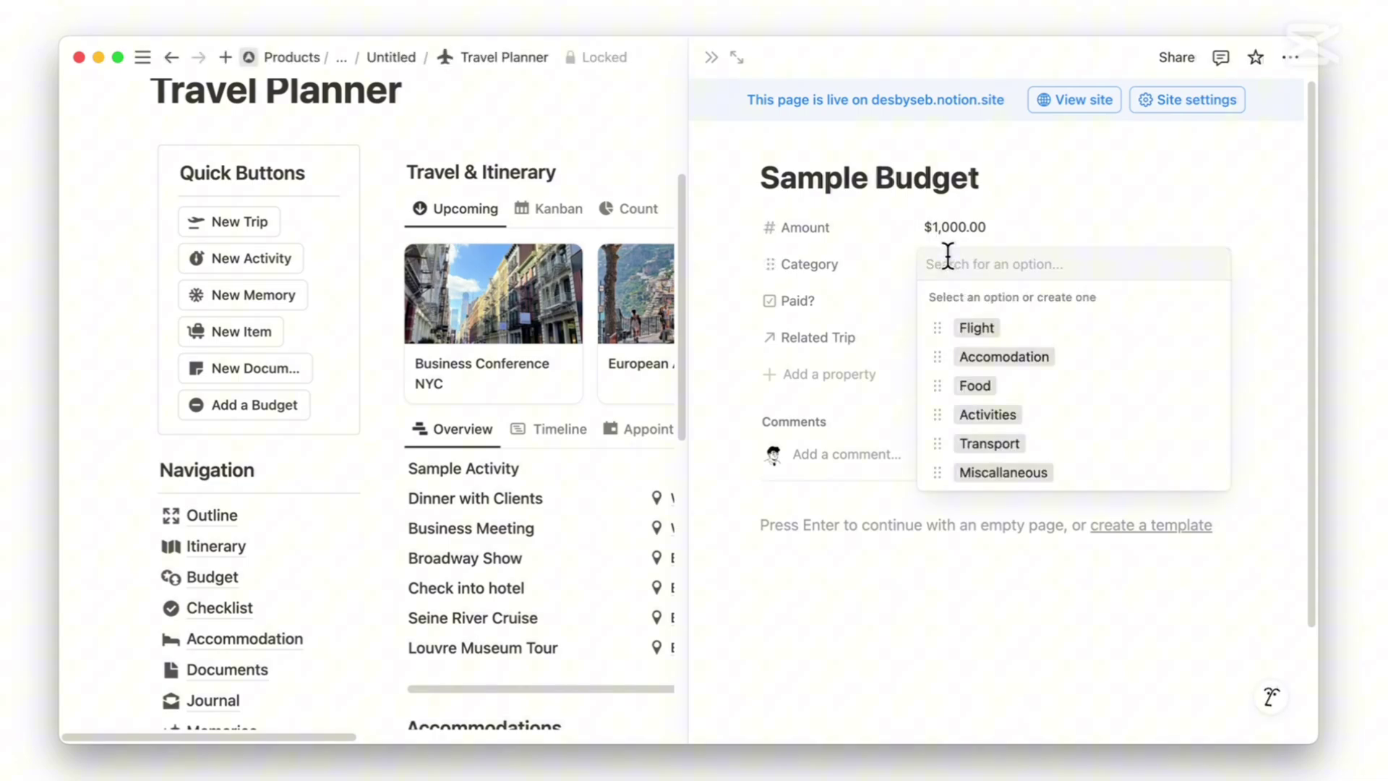
pyautogui.click(967, 352)
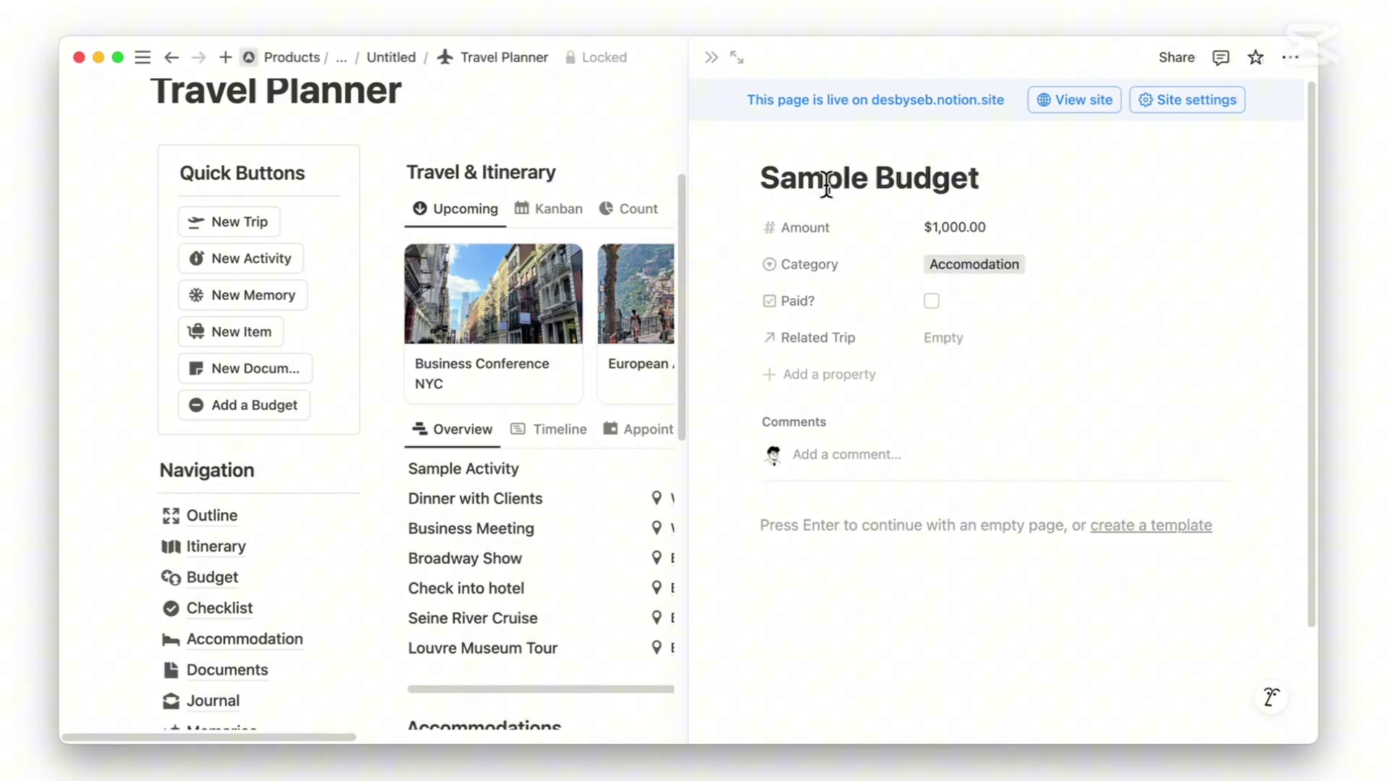
pyautogui.click(935, 337)
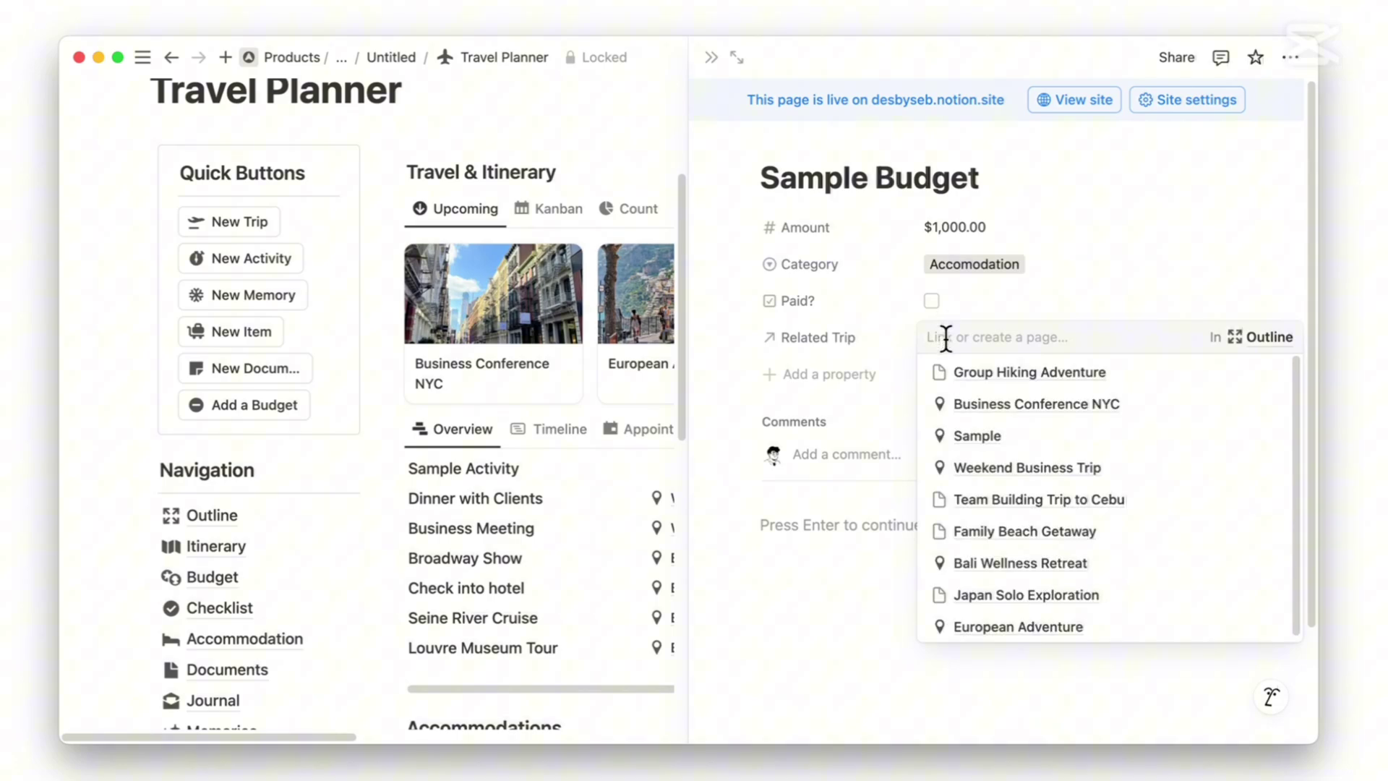
pyautogui.click(988, 432)
pyautogui.click(877, 293)
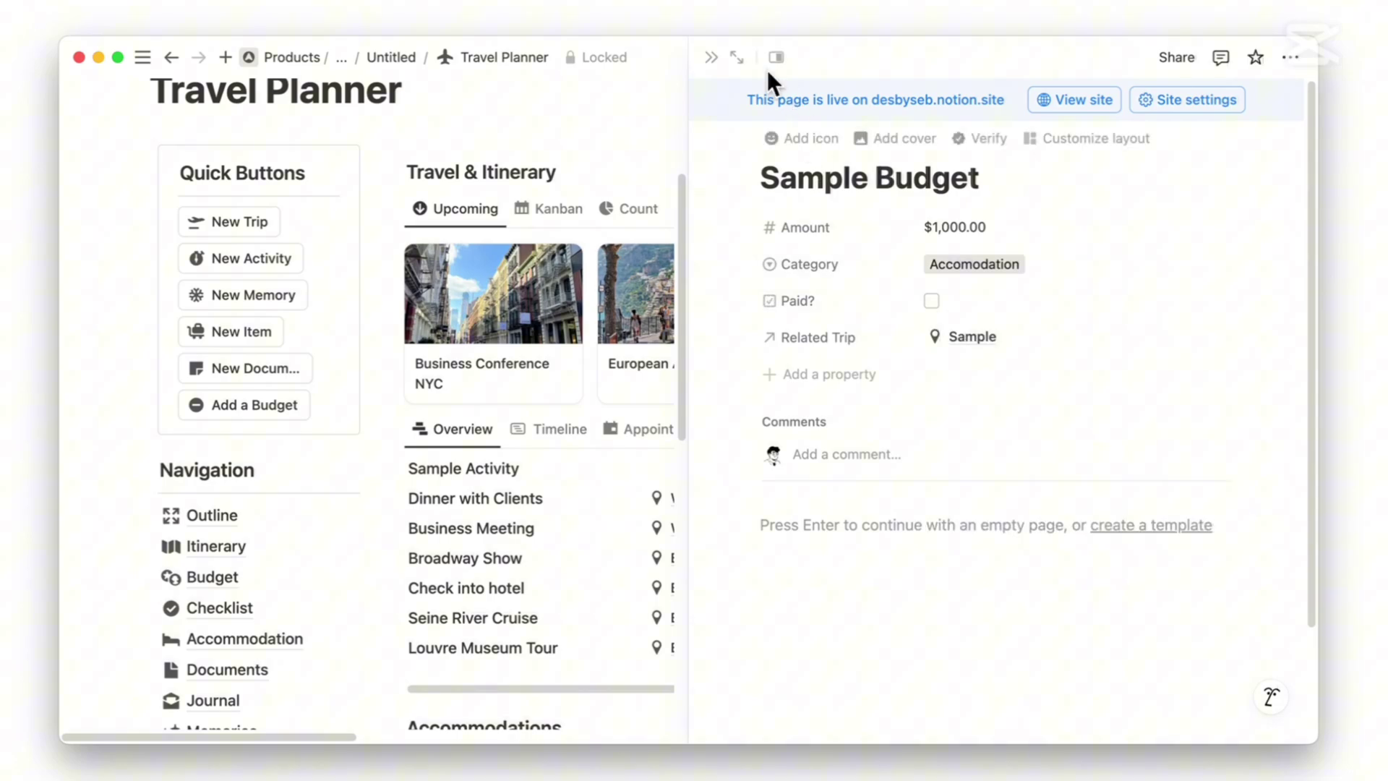
pyautogui.click(711, 52)
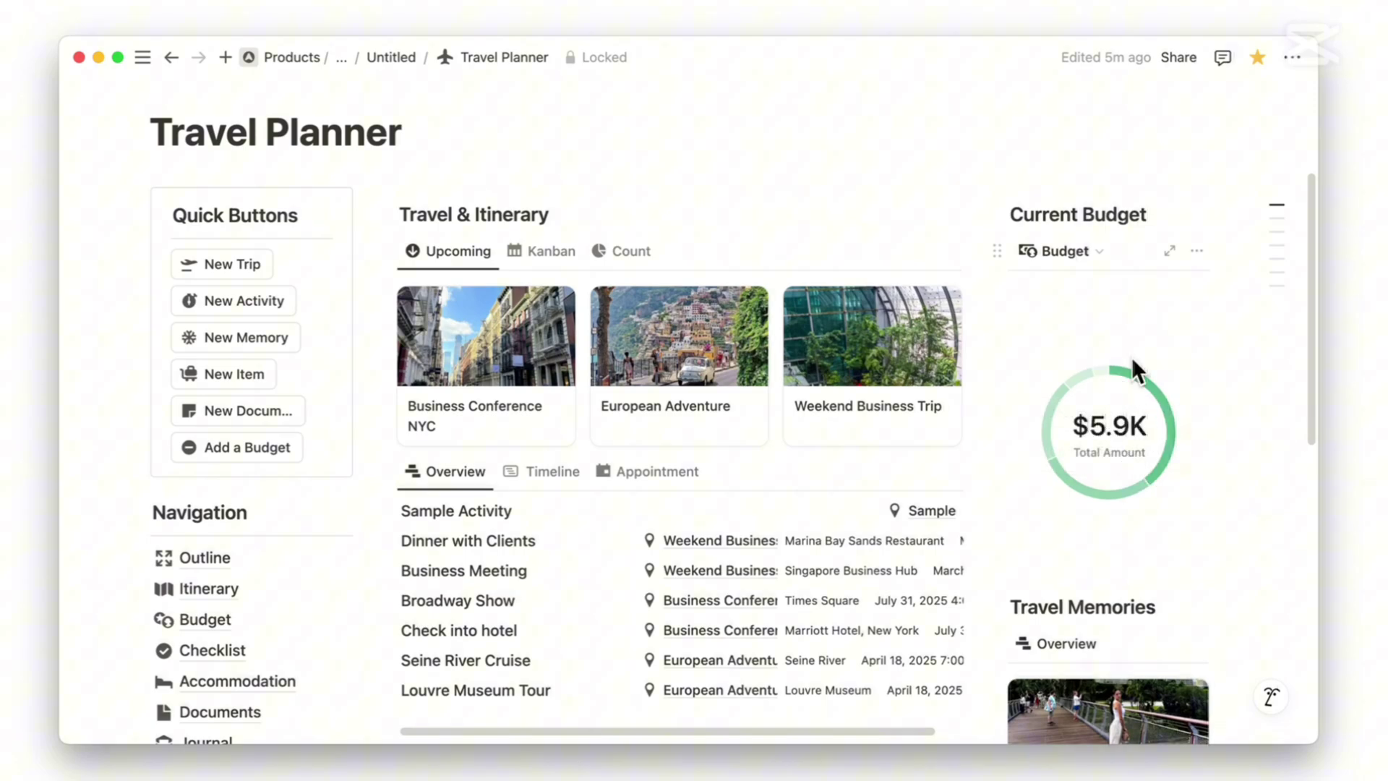
# Scroll the Travel Planner page down to the Navigation list
pyautogui.scroll(1, 1157, 260)
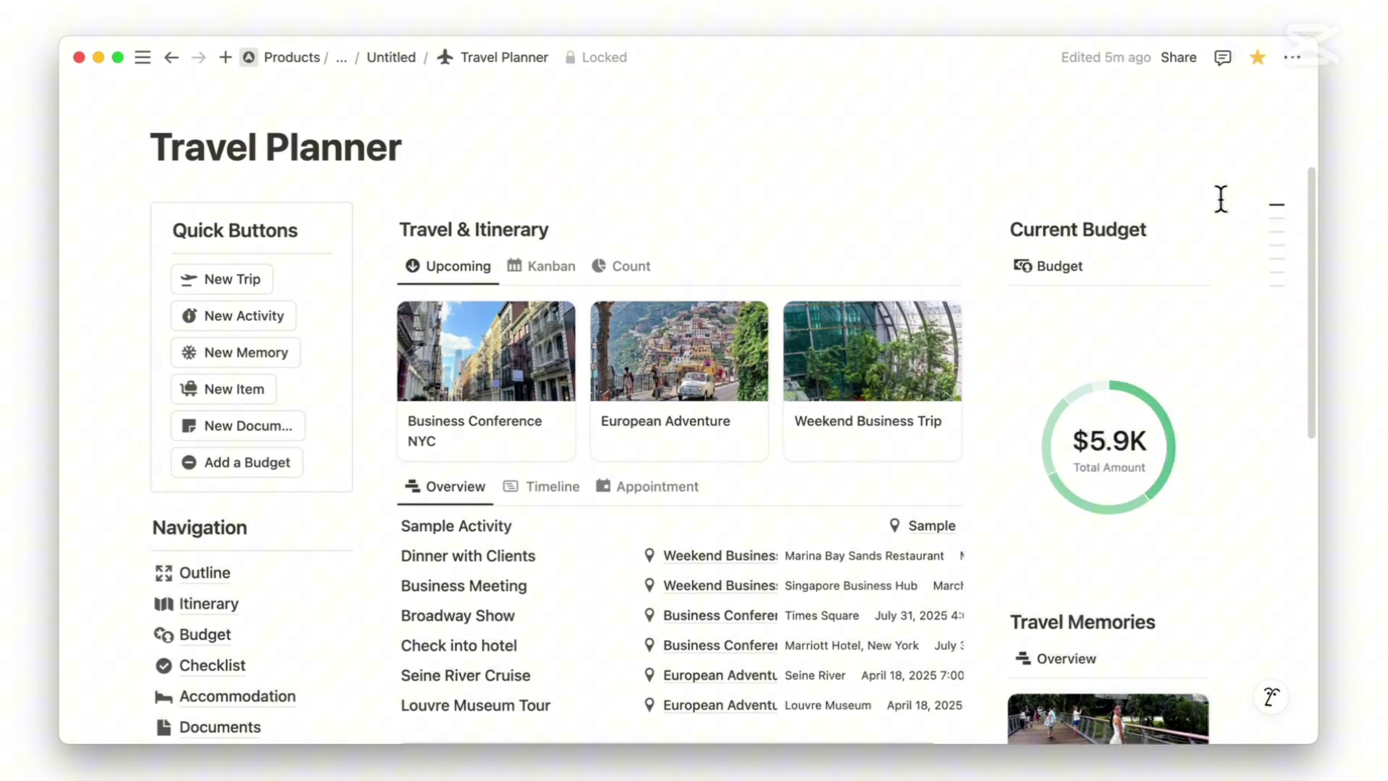
pyautogui.scroll(-5, 1220, 203)
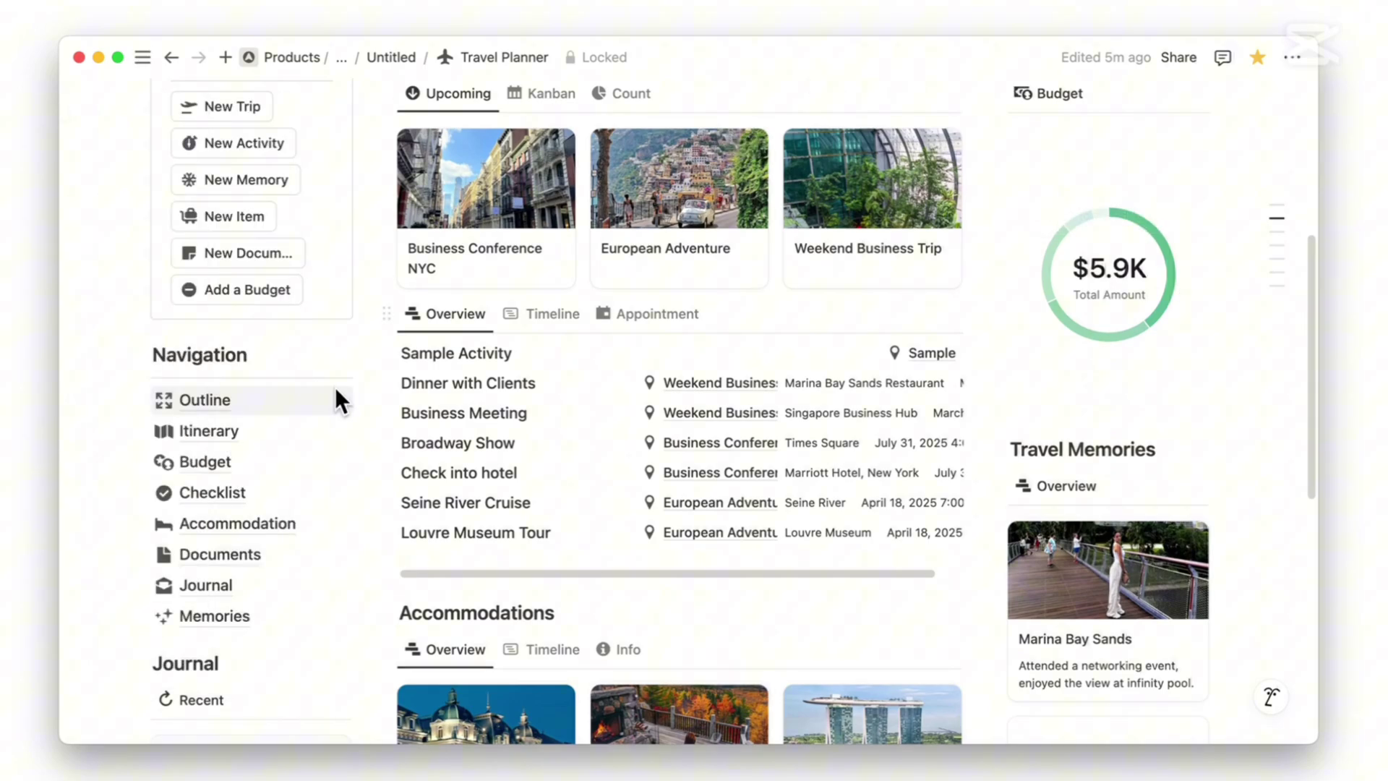
# Open Outline, view its trips as gallery, board, timeline and calendar, then go back via the breadcrumb
pyautogui.moveTo(290, 426)
pyautogui.click(275, 403)
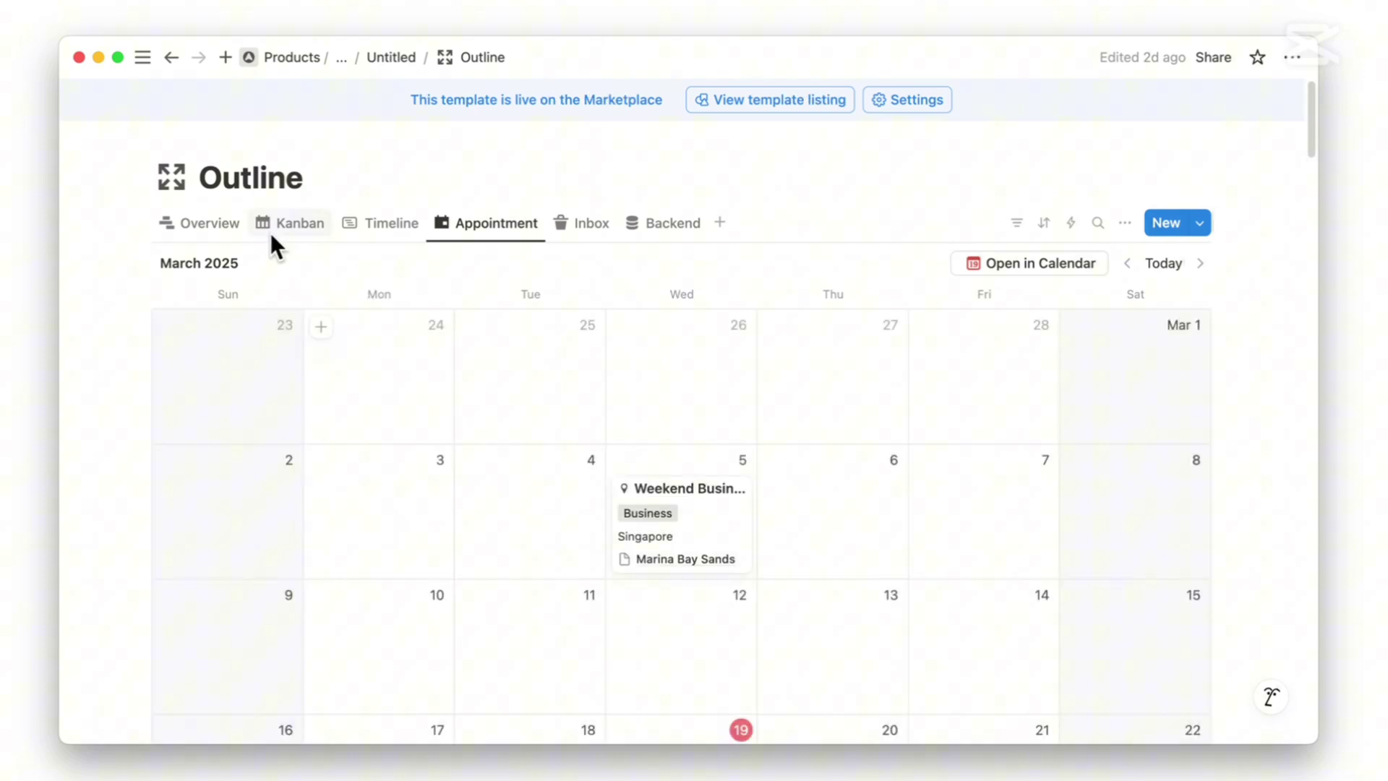
pyautogui.click(210, 223)
pyautogui.scroll(-1, 324, 184)
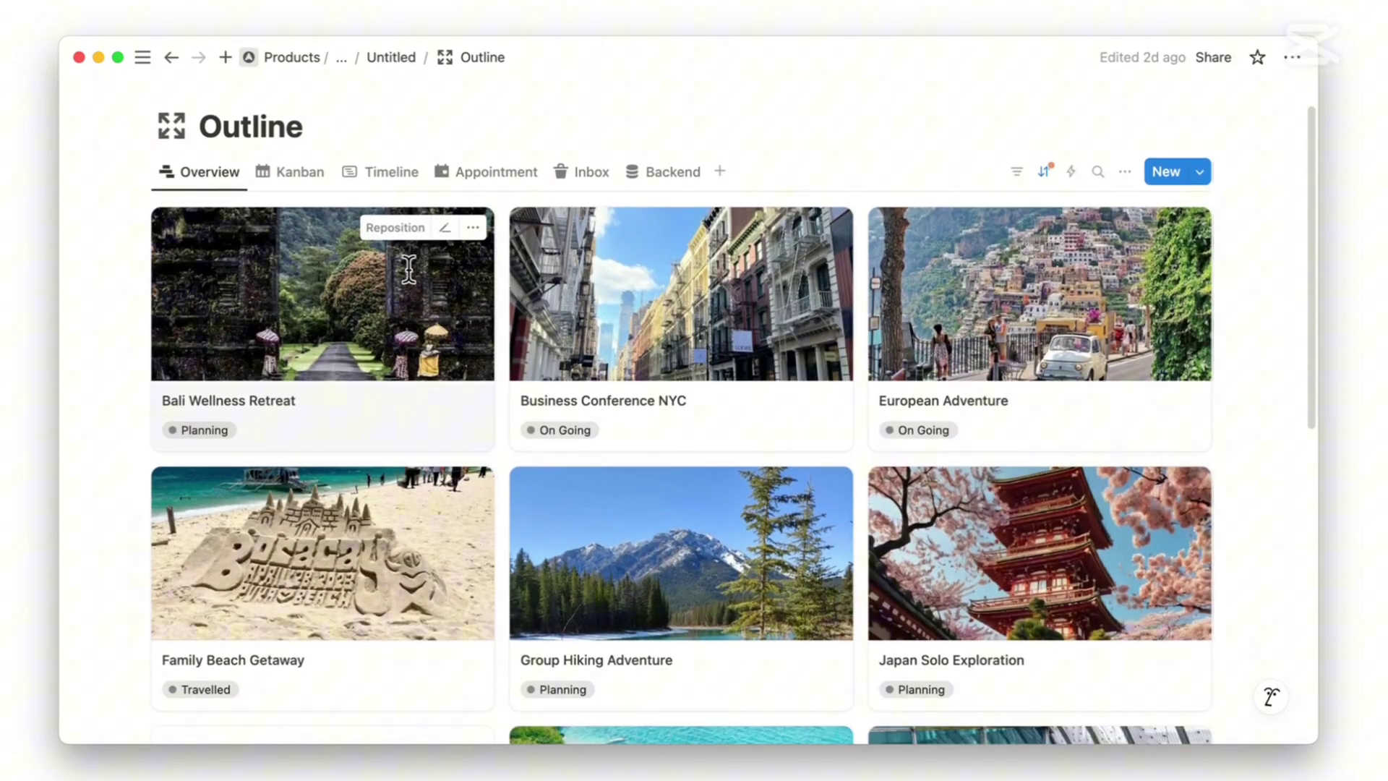
pyautogui.click(315, 177)
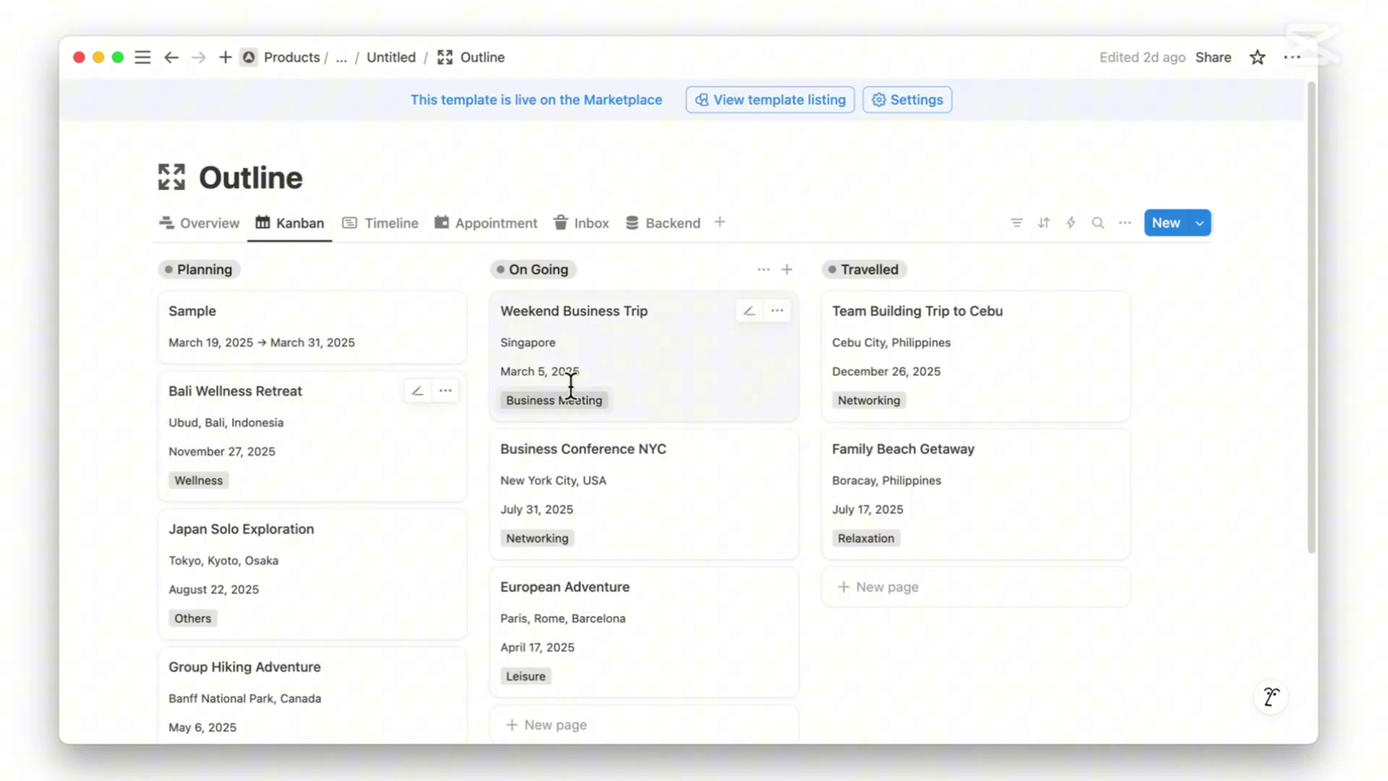
pyautogui.click(404, 224)
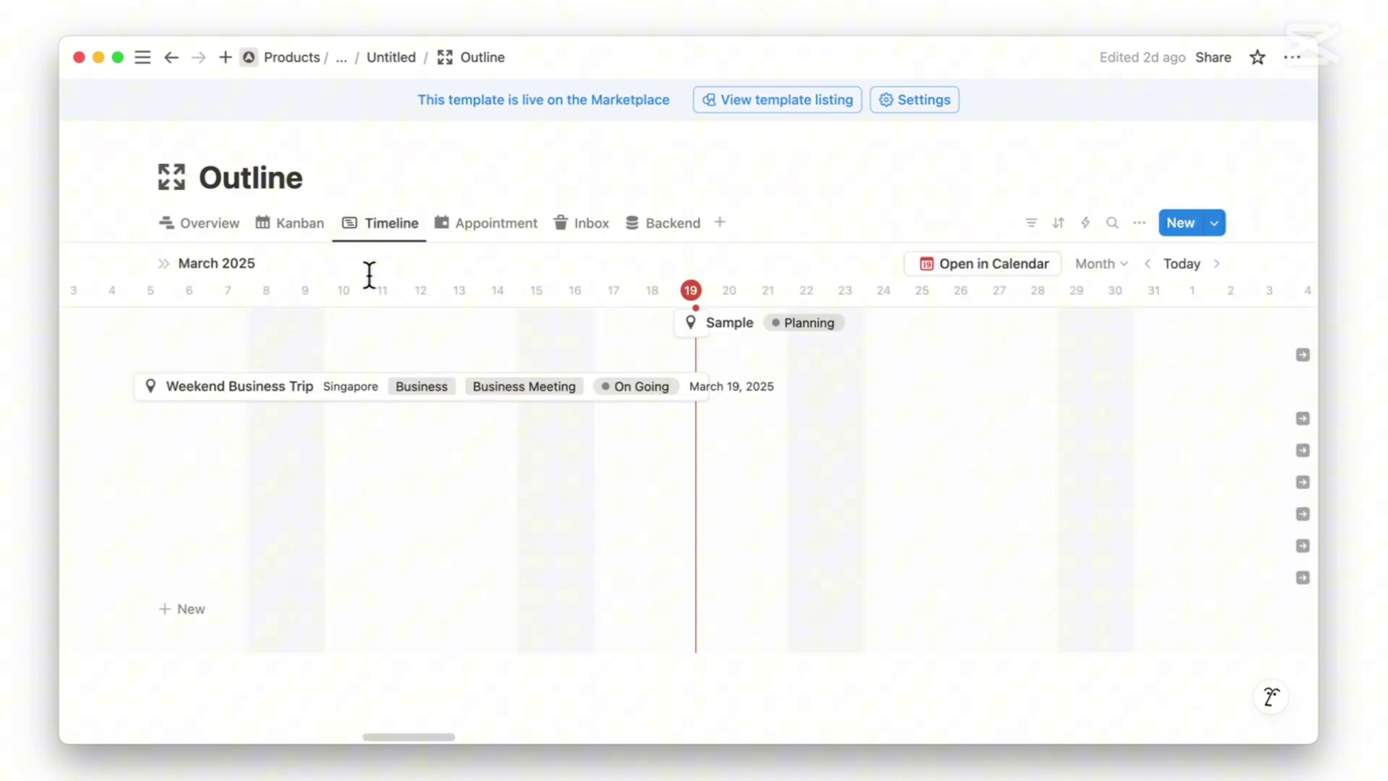
pyautogui.click(508, 224)
pyautogui.scroll(-3, 477, 445)
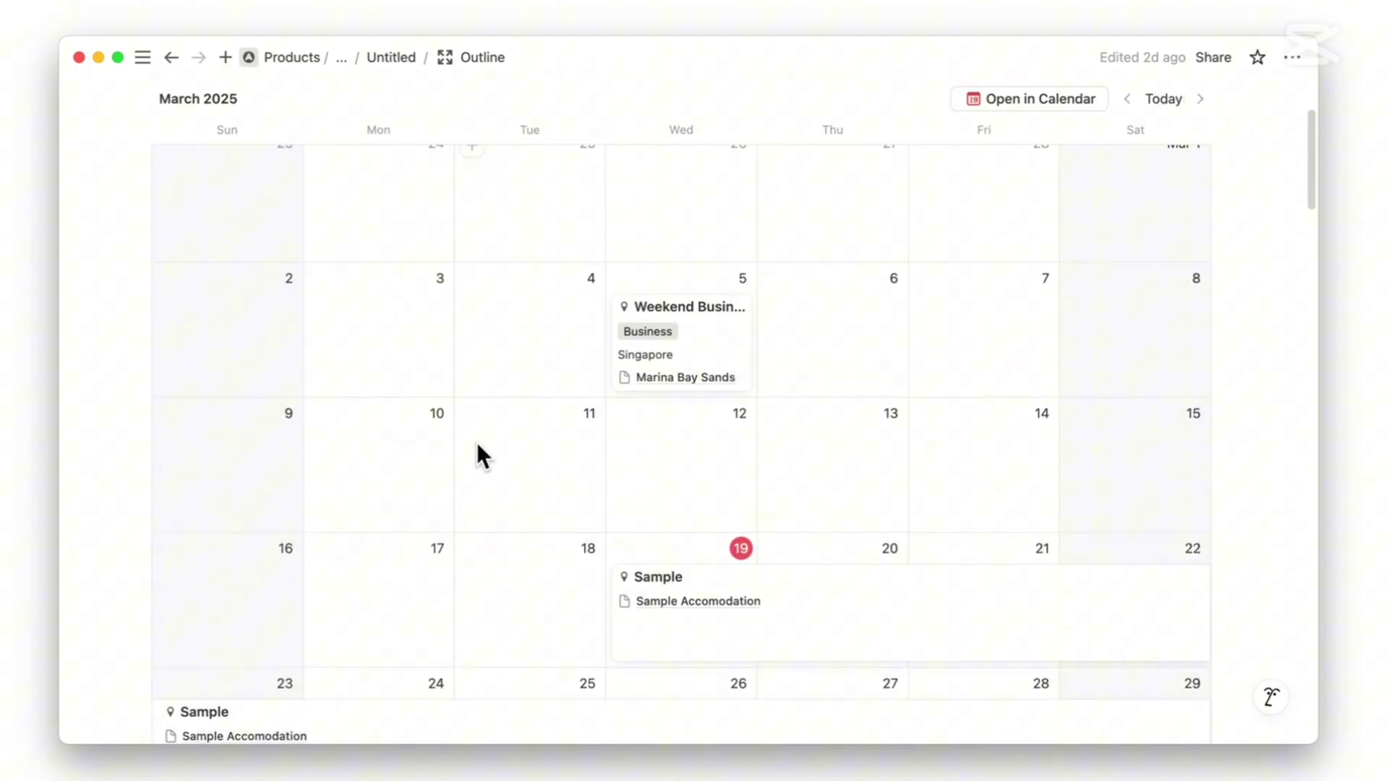
pyautogui.scroll(3, 477, 485)
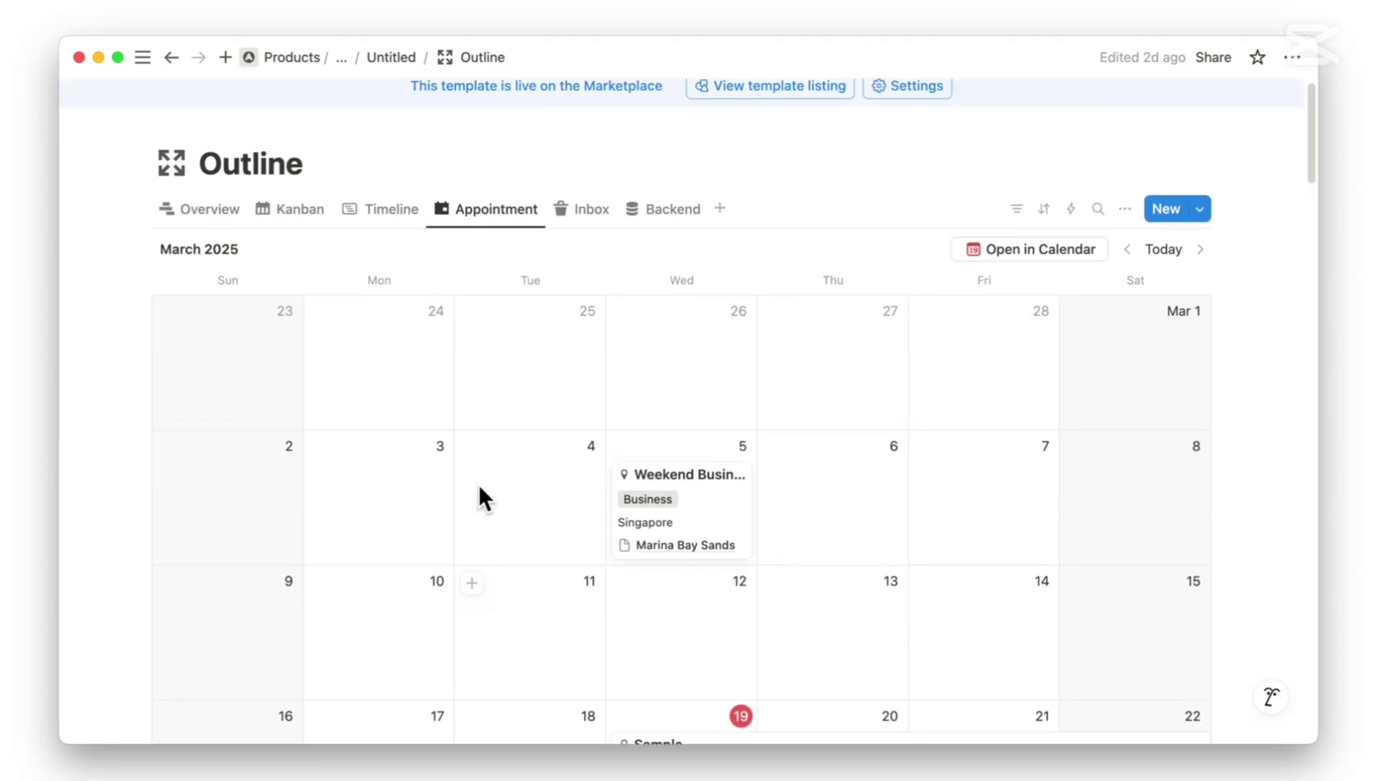
pyautogui.click(391, 57)
# Open the Itinerary page and scroll through its activity list
pyautogui.click(210, 572)
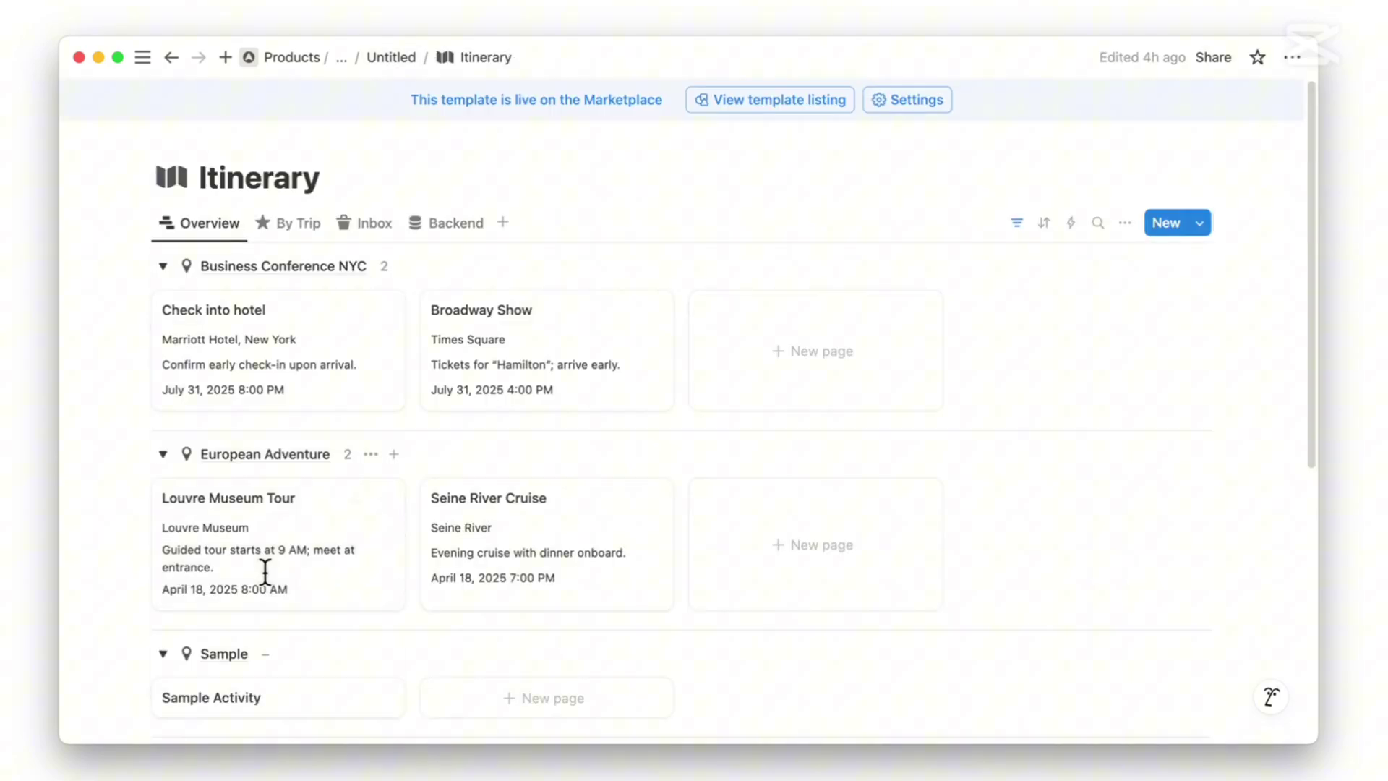
pyautogui.scroll(-1, 467, 648)
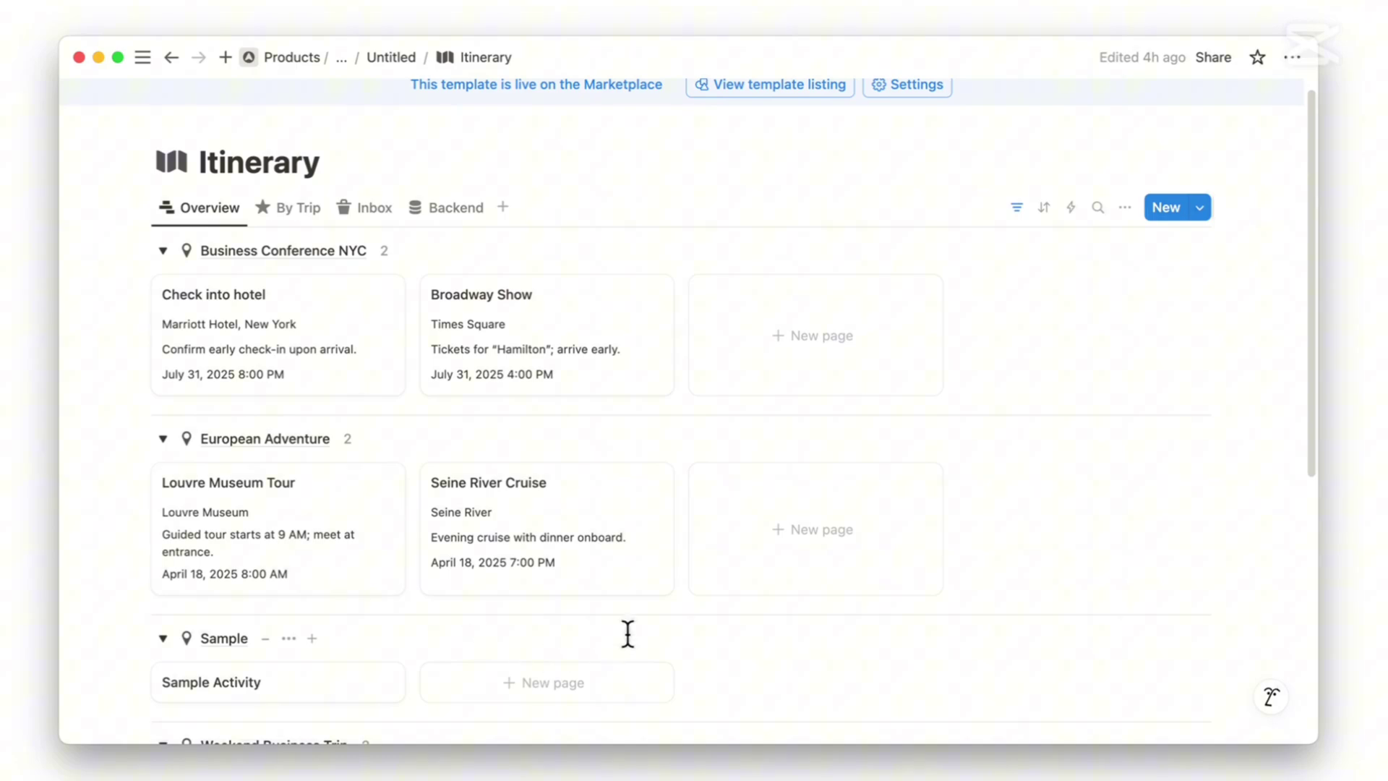
pyautogui.scroll(-4, 594, 557)
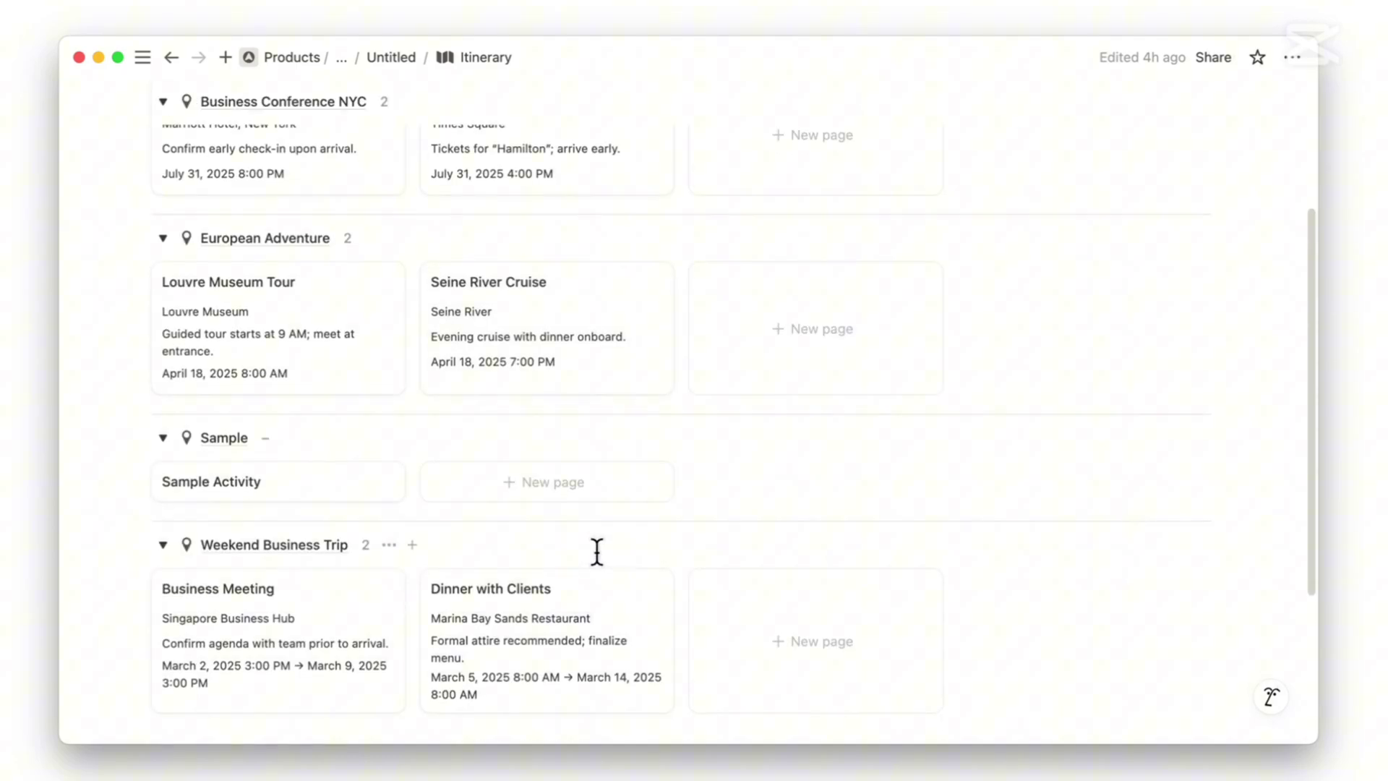
pyautogui.scroll(5, 598, 564)
# Show the activities in By Trip columns, scroll across them, then return to Travel Planner
pyautogui.click(279, 218)
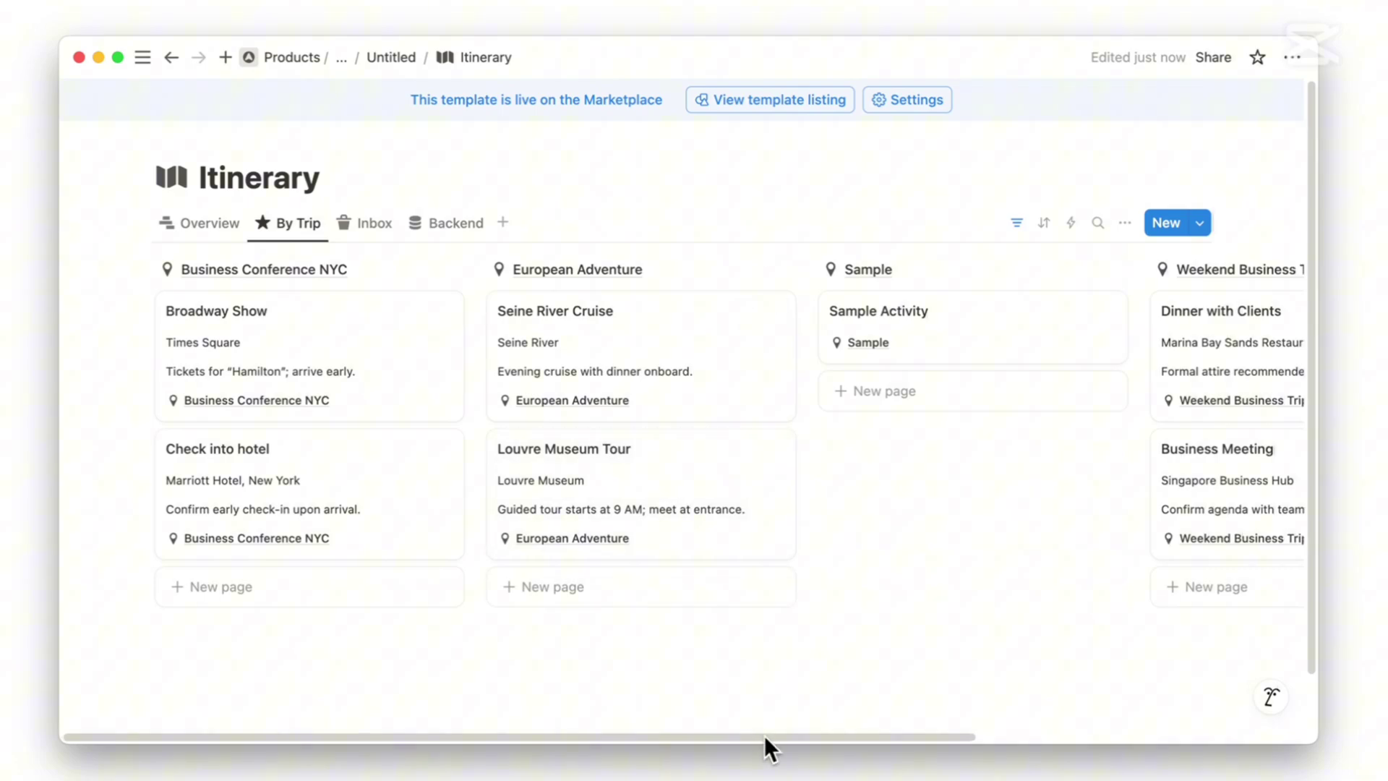
pyautogui.moveTo(765, 736)
pyautogui.mouseDown()
pyautogui.moveTo(874, 740)
pyautogui.moveTo(762, 736)
pyautogui.mouseUp()
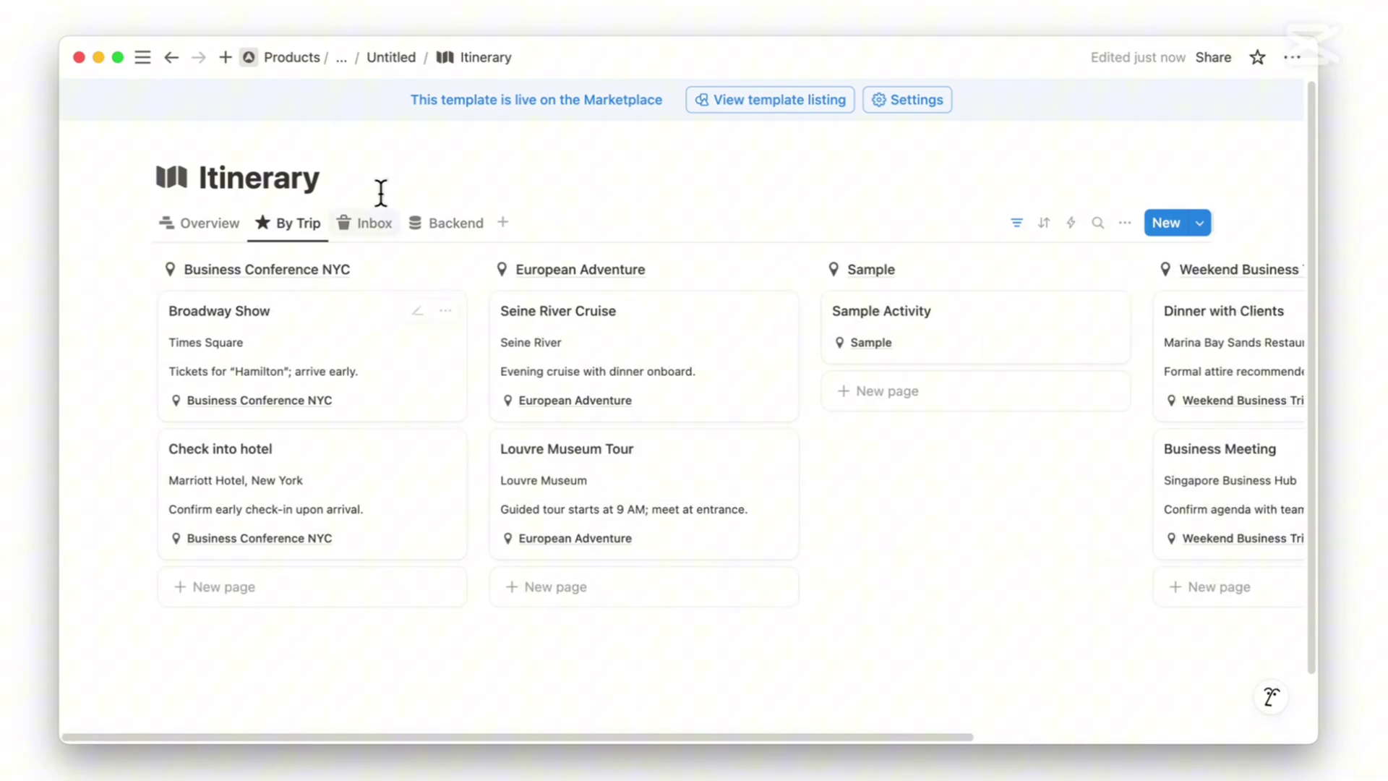
pyautogui.press('super+bracketleft')
# Open the Budget page and inspect its total spending donut chart
pyautogui.scroll(-5, 552, 345)
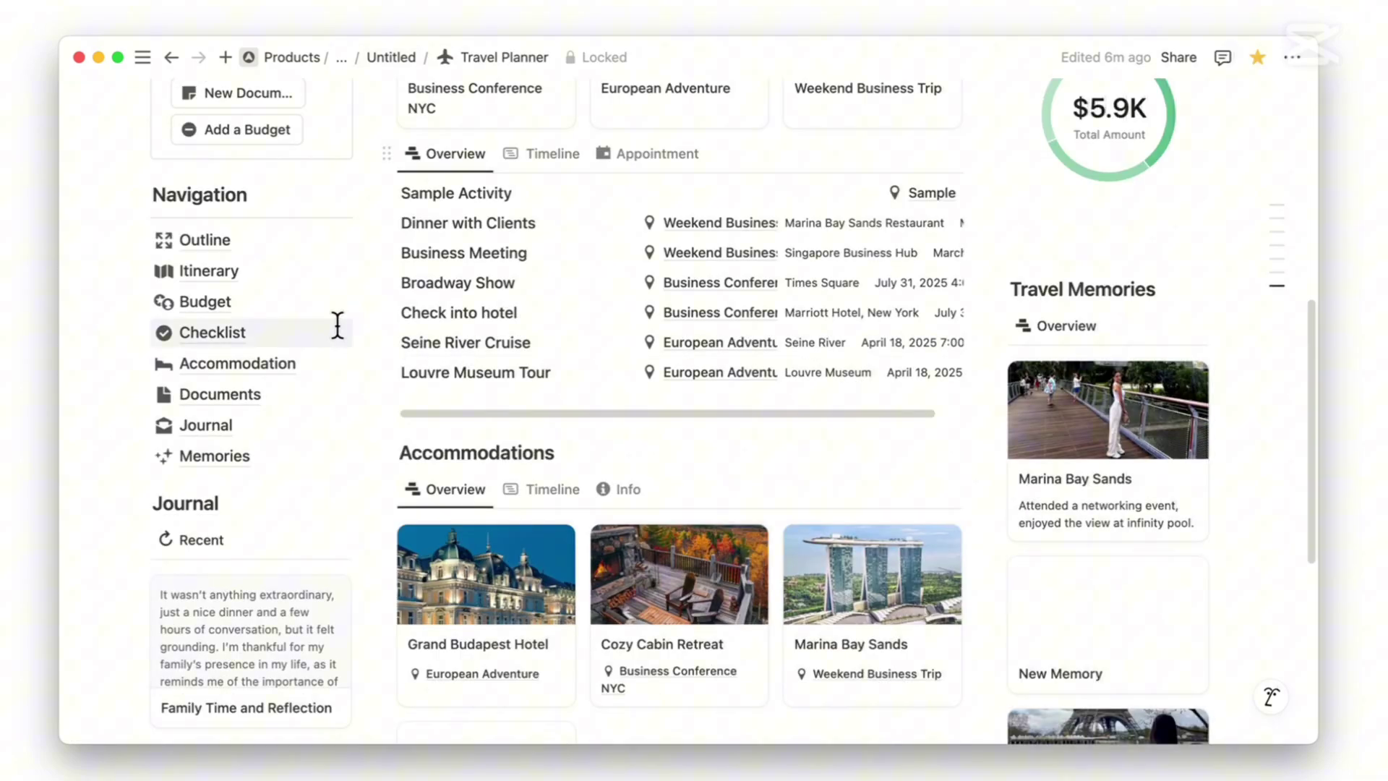
pyautogui.click(310, 302)
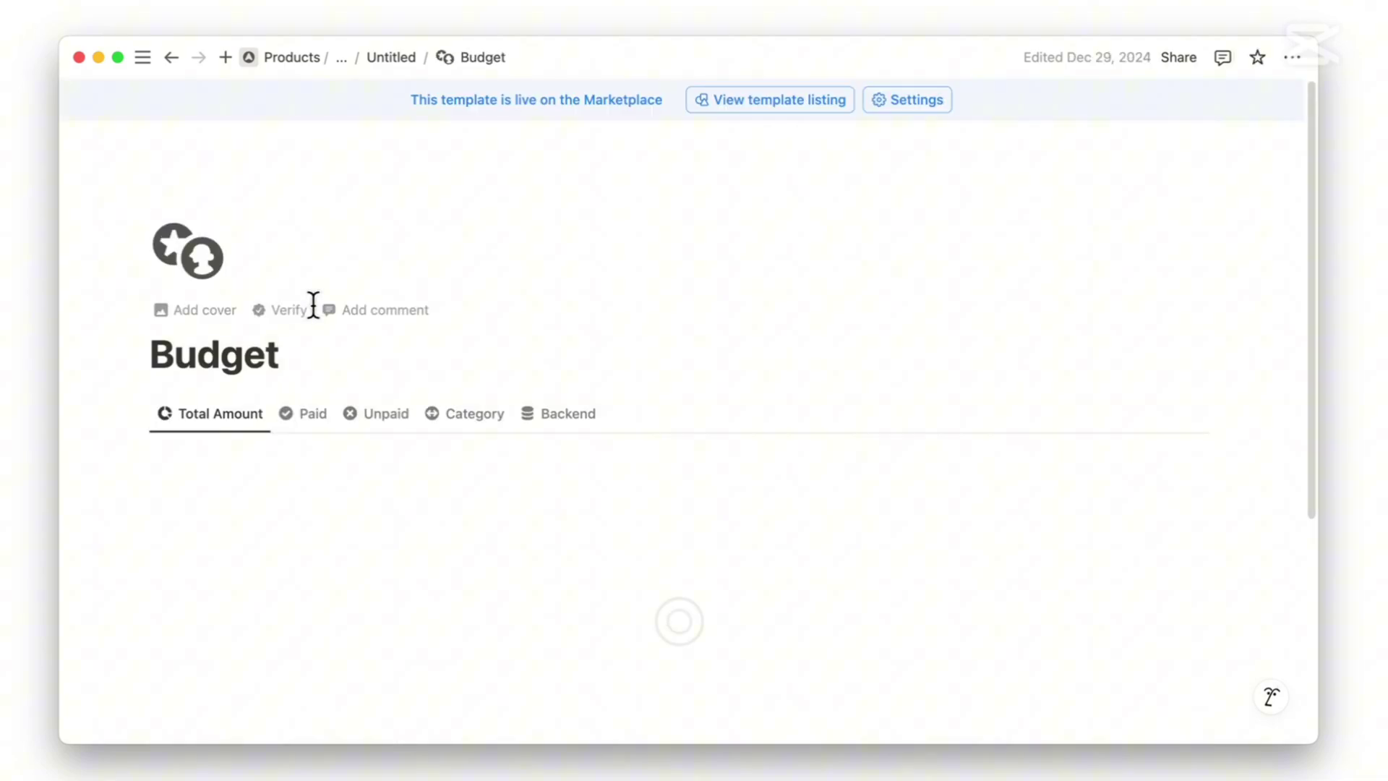
pyautogui.scroll(-5, 415, 354)
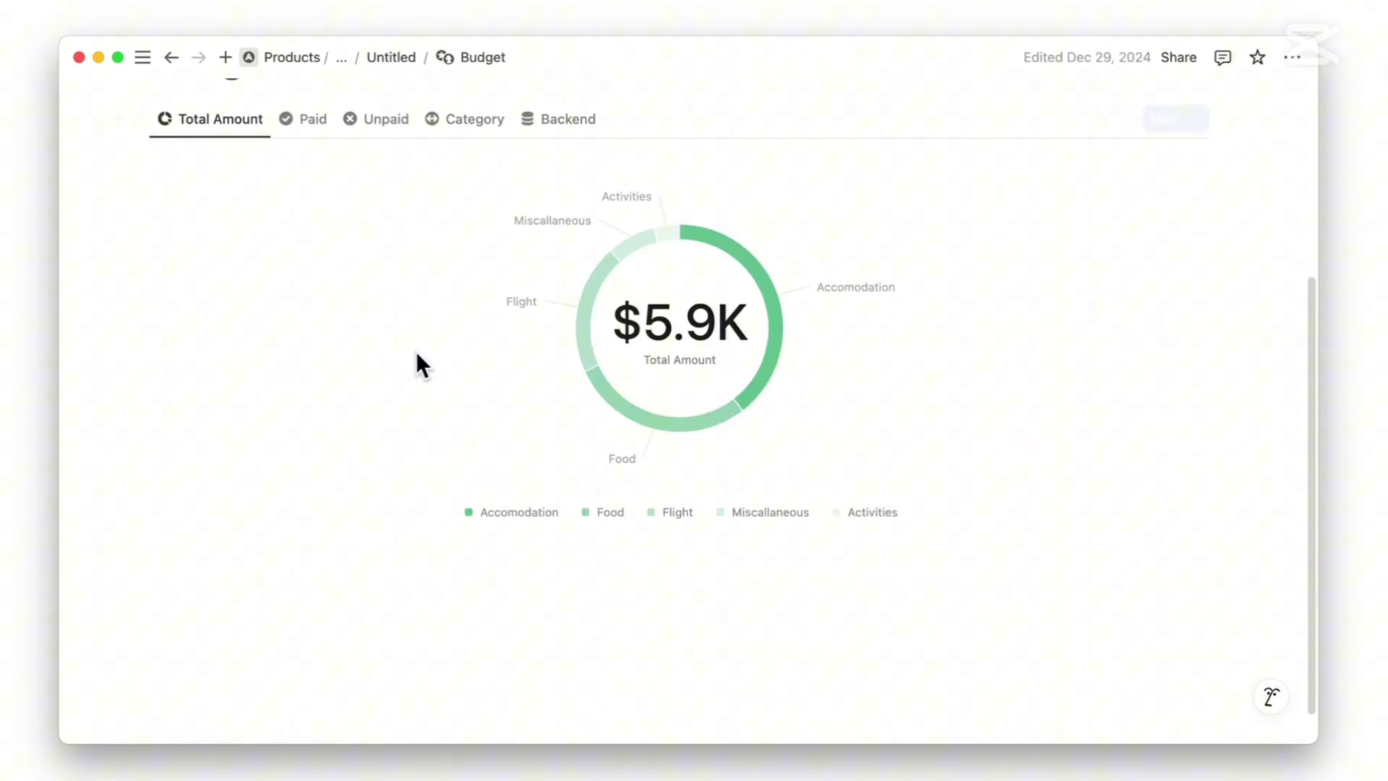
pyautogui.scroll(2, 415, 344)
pyautogui.moveTo(716, 436)
pyautogui.moveTo(513, 365)
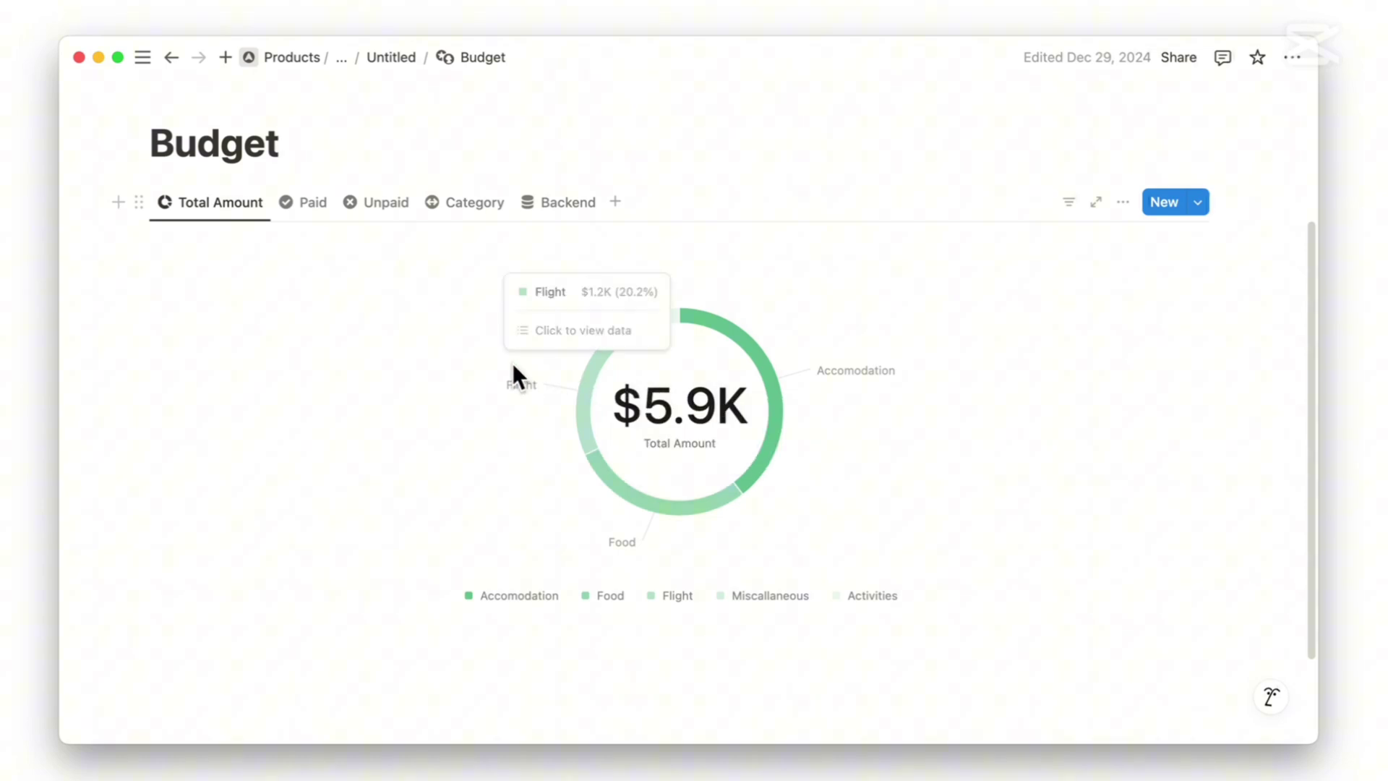
# Review the Paid, Unpaid and by-Category budget views, then return to Travel Planner
pyautogui.click(317, 206)
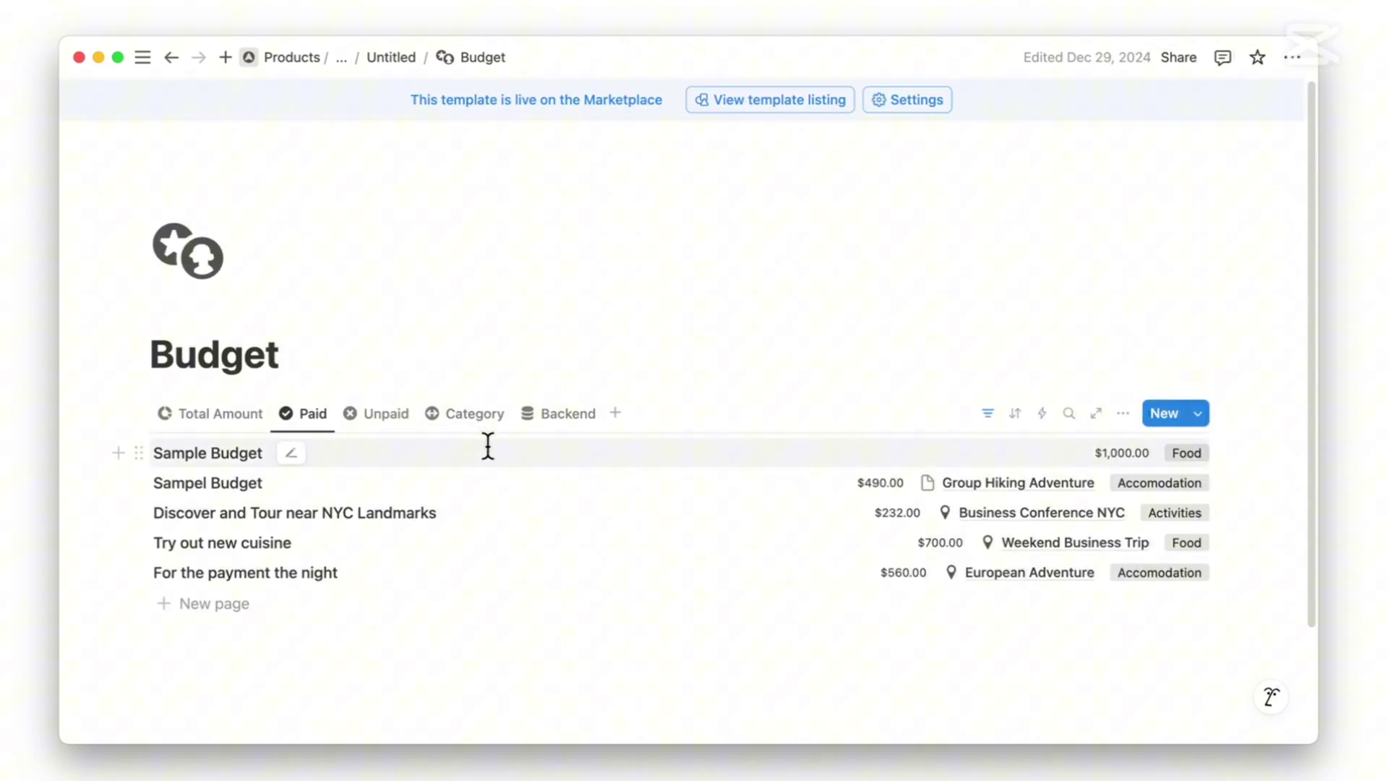
pyautogui.click(394, 411)
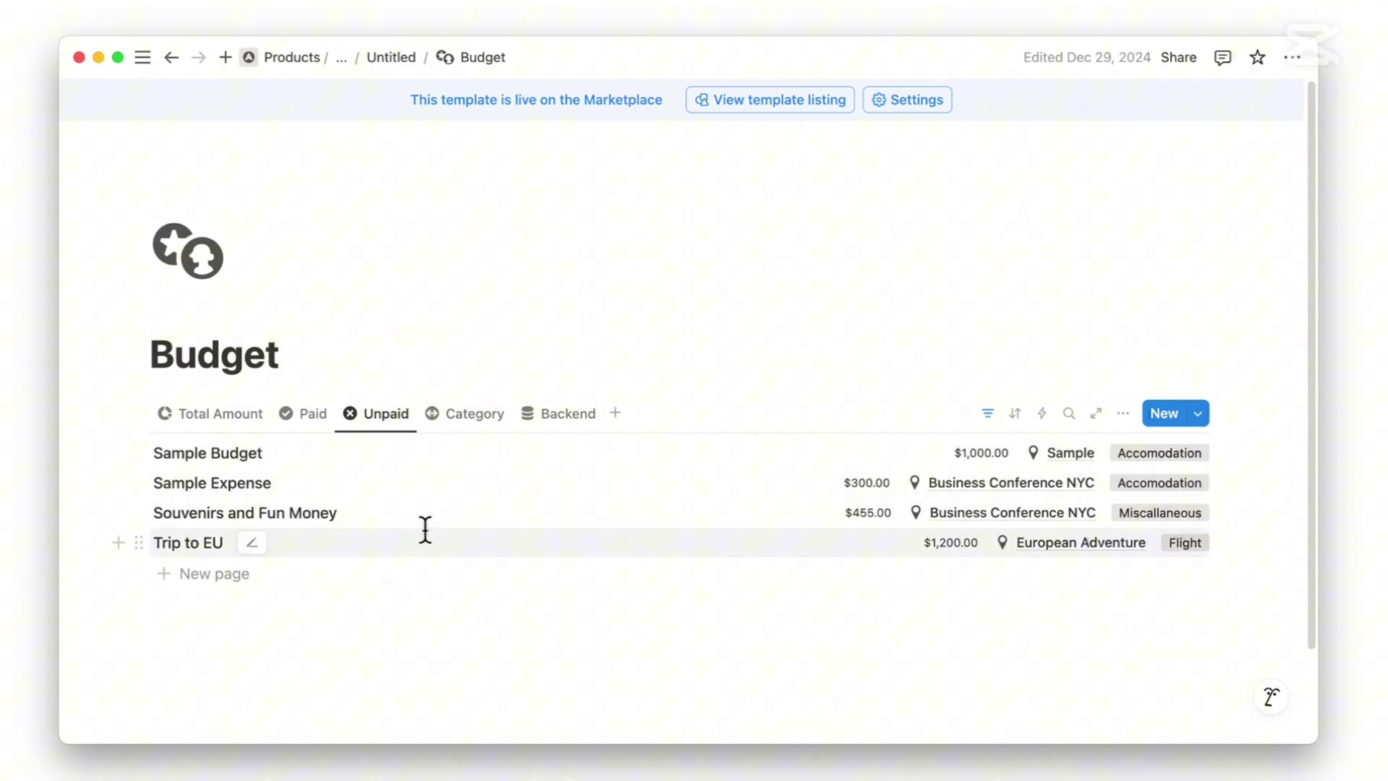
pyautogui.click(449, 416)
pyautogui.scroll(-5, 542, 418)
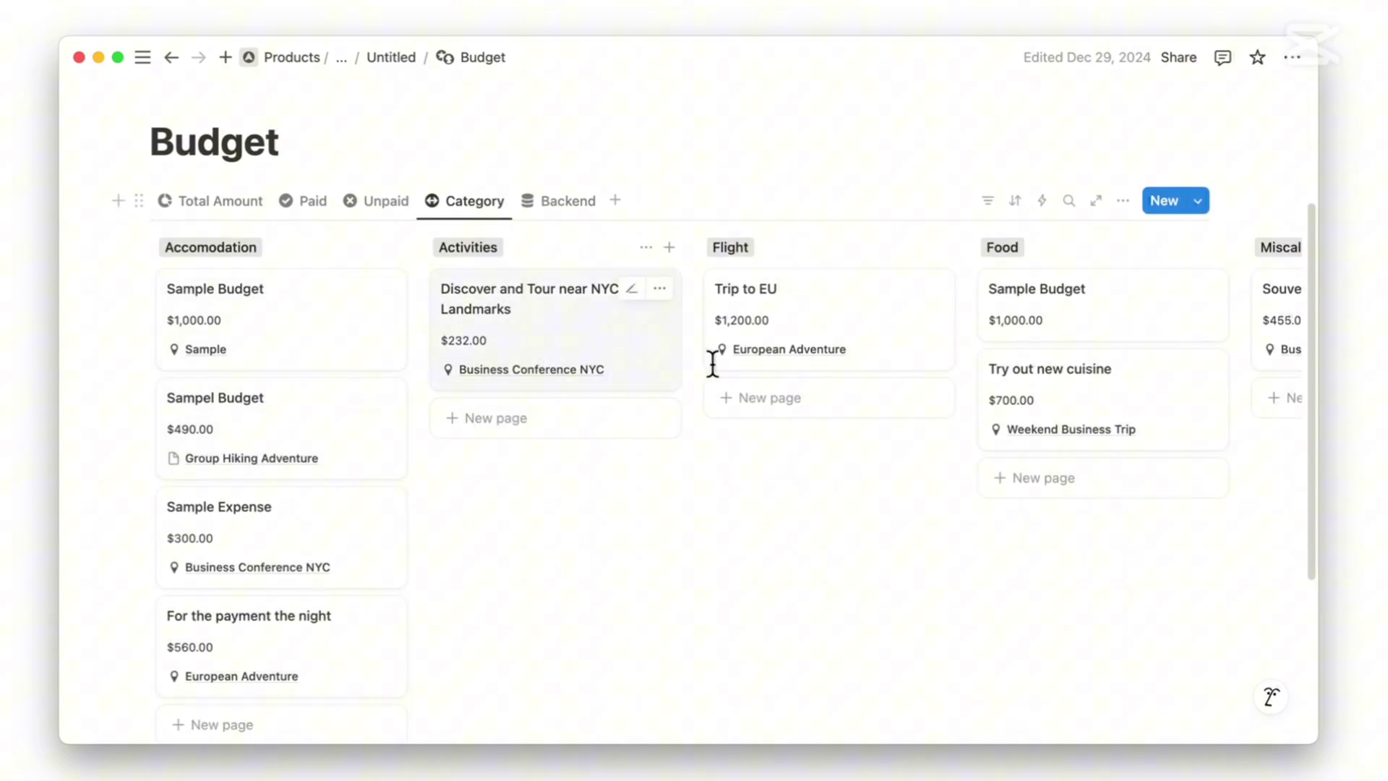
pyautogui.click(386, 59)
# Browse the packing Checklist board, then go back to the Travel Planner dashboard
pyautogui.scroll(-5, 474, 347)
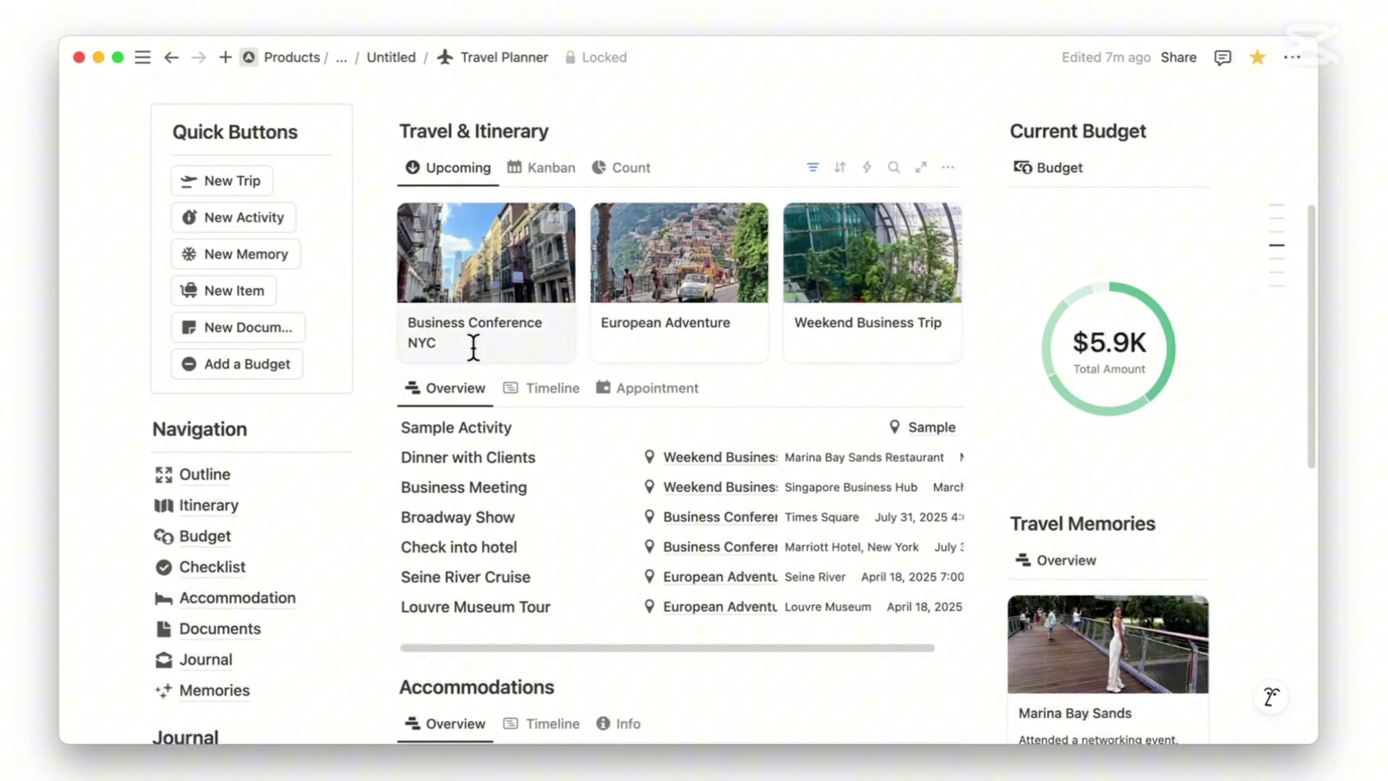
pyautogui.scroll(-1, 434, 354)
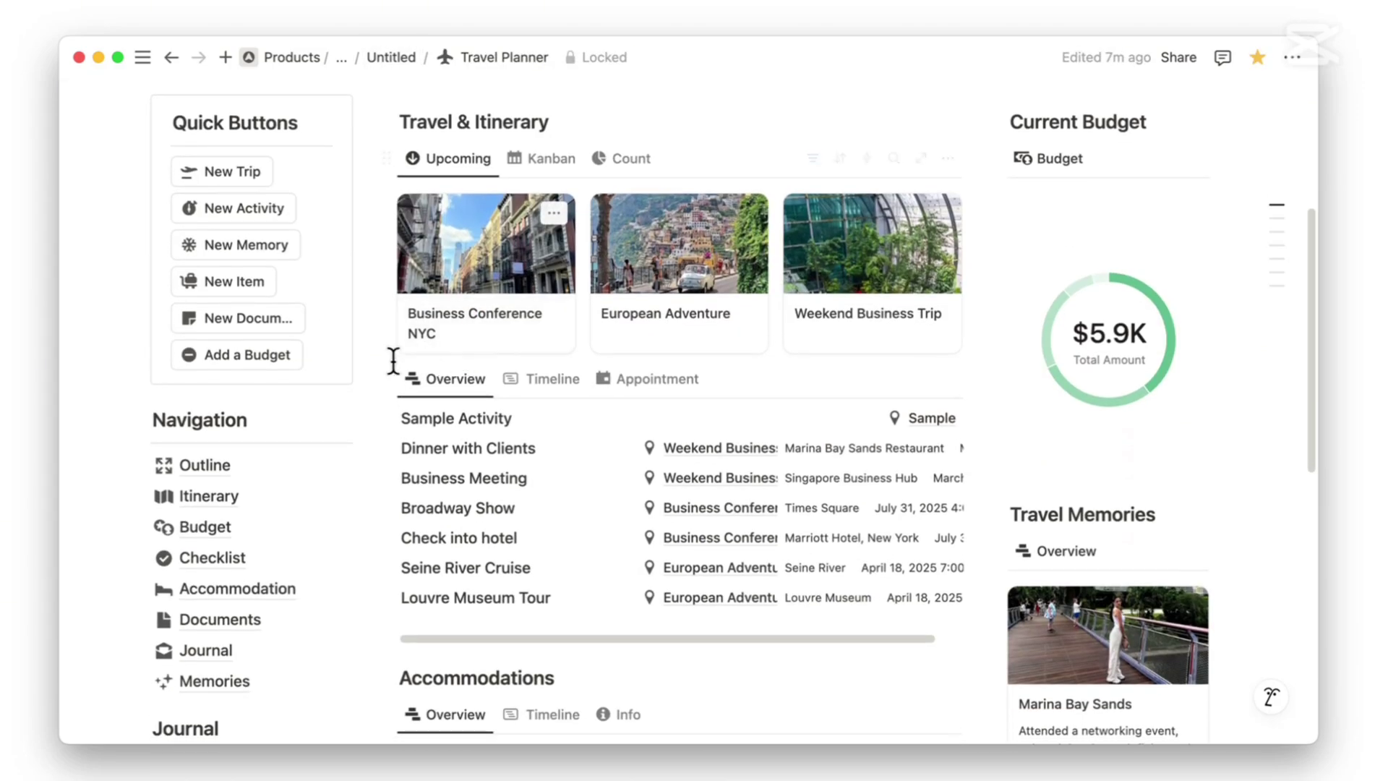
pyautogui.click(245, 559)
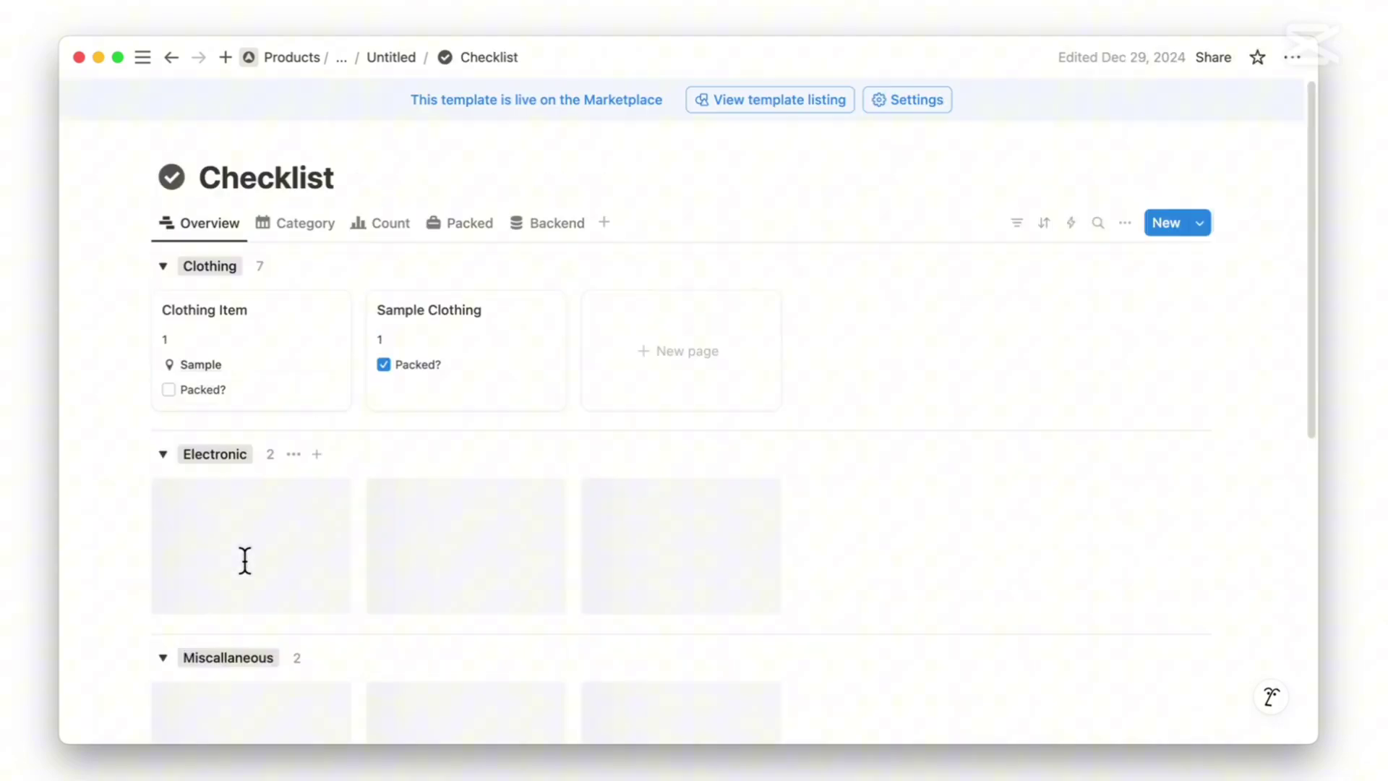
pyautogui.scroll(-2, 850, 558)
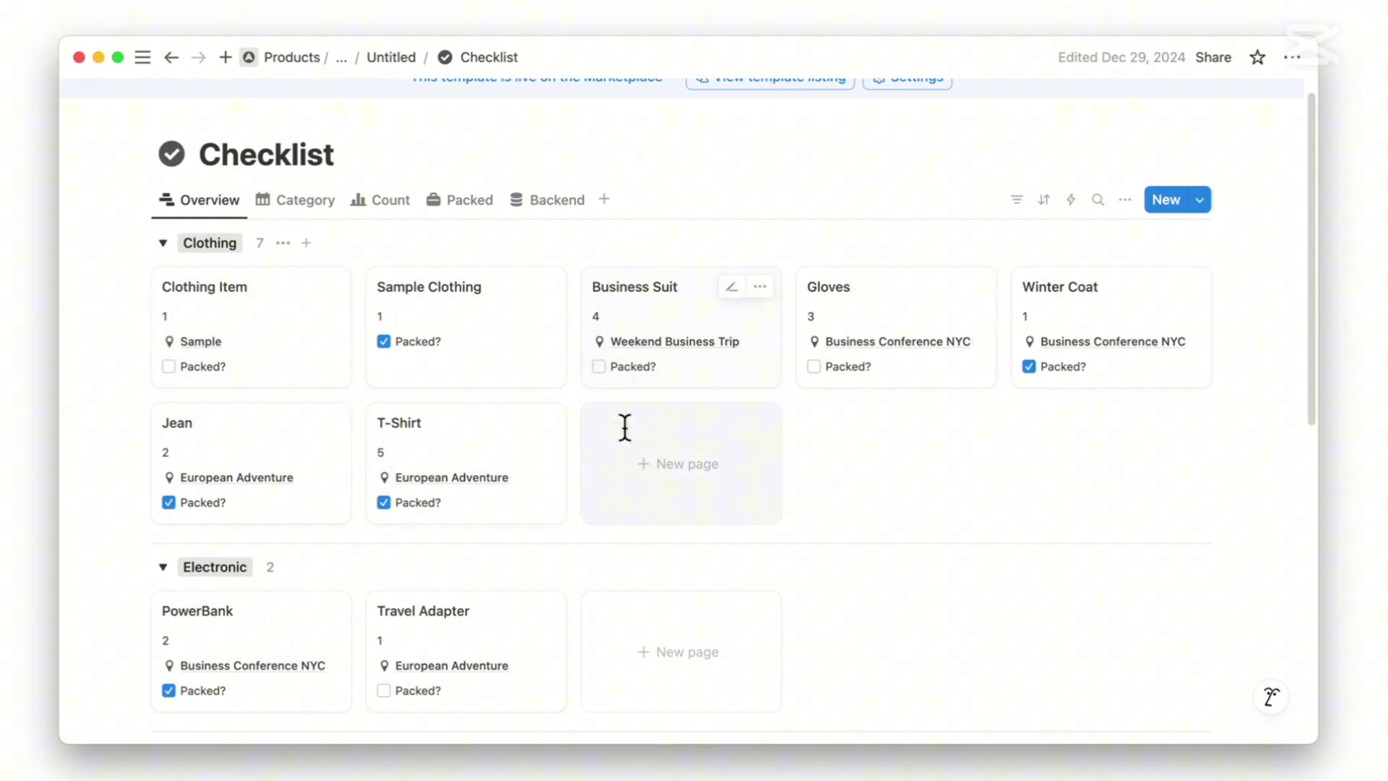
pyautogui.scroll(-3, 643, 498)
pyautogui.scroll(-3, 868, 539)
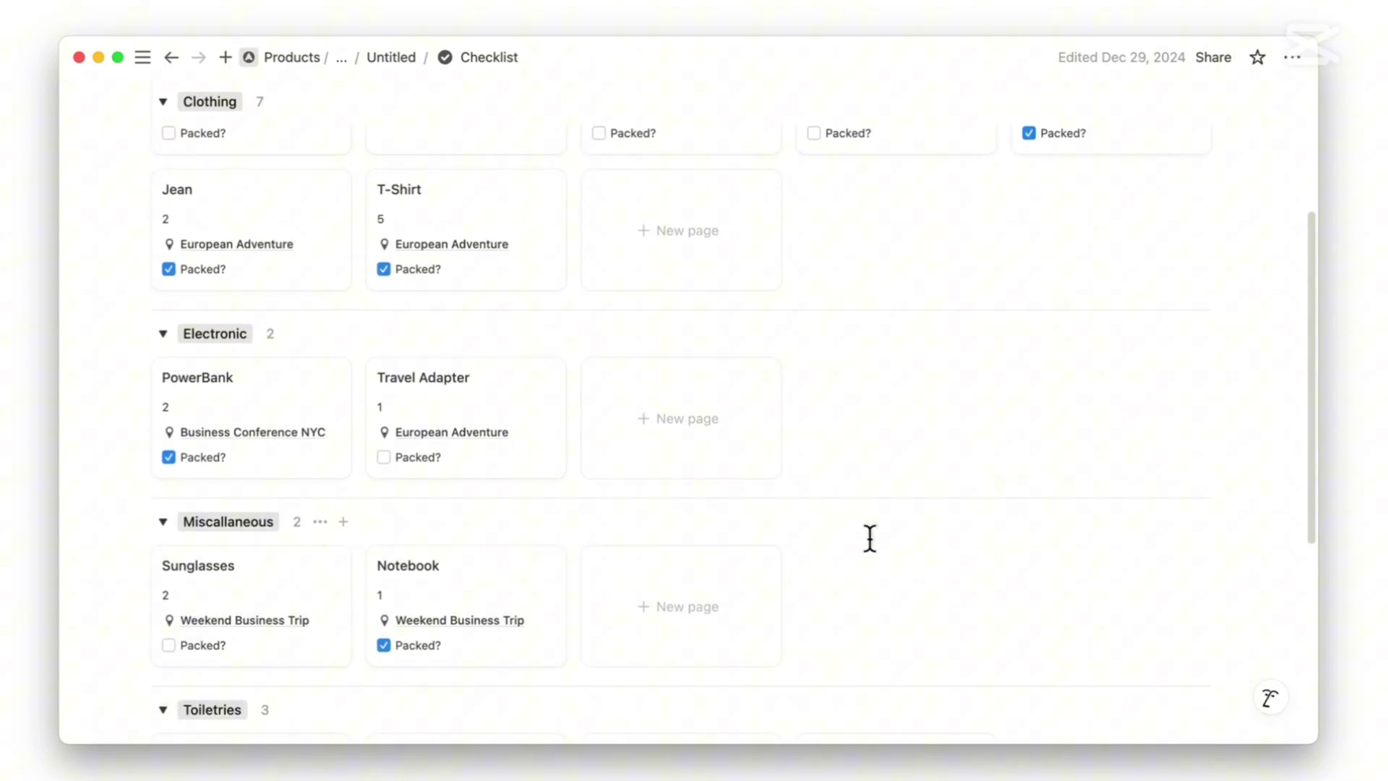
pyautogui.scroll(5, 868, 545)
pyautogui.press('super+bracketleft')
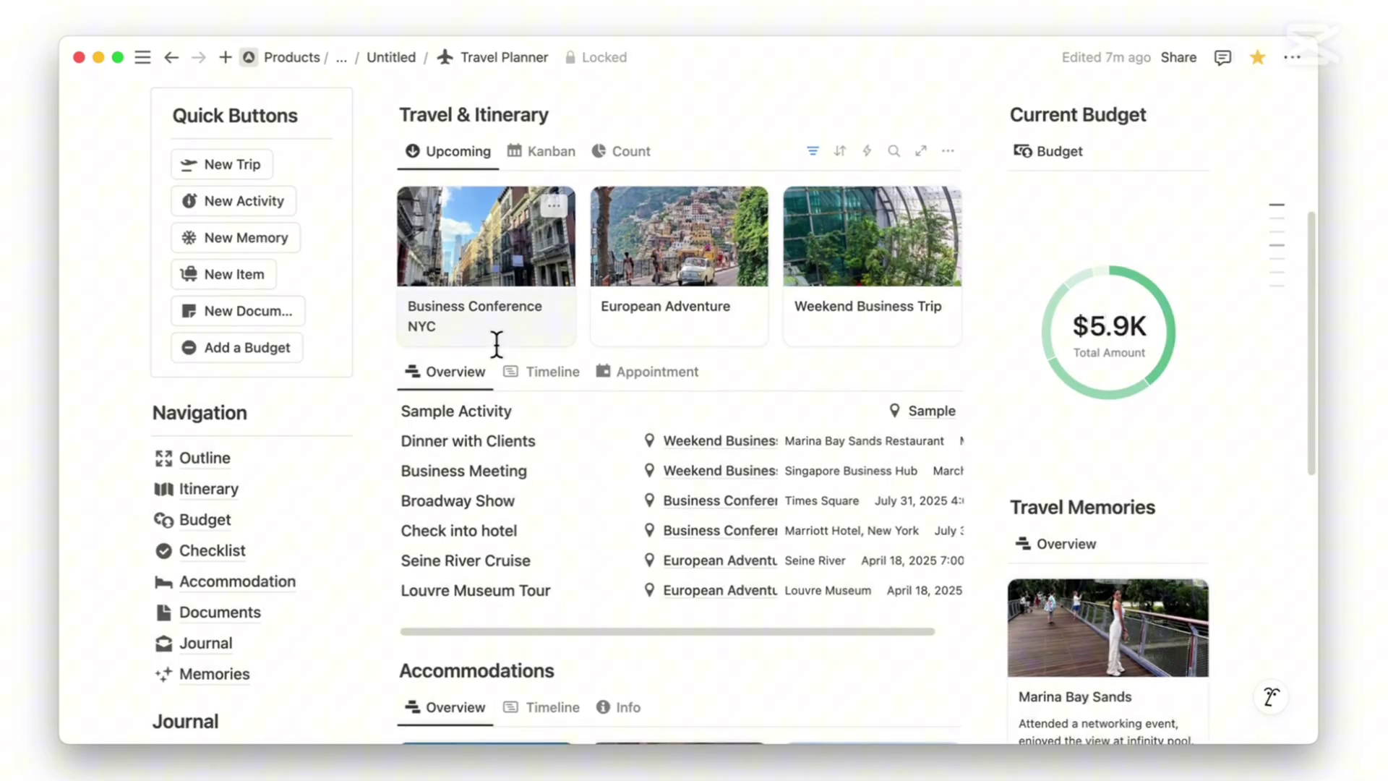
# Open the Accommodation page from Navigation and scroll through its entries
pyautogui.click(329, 571)
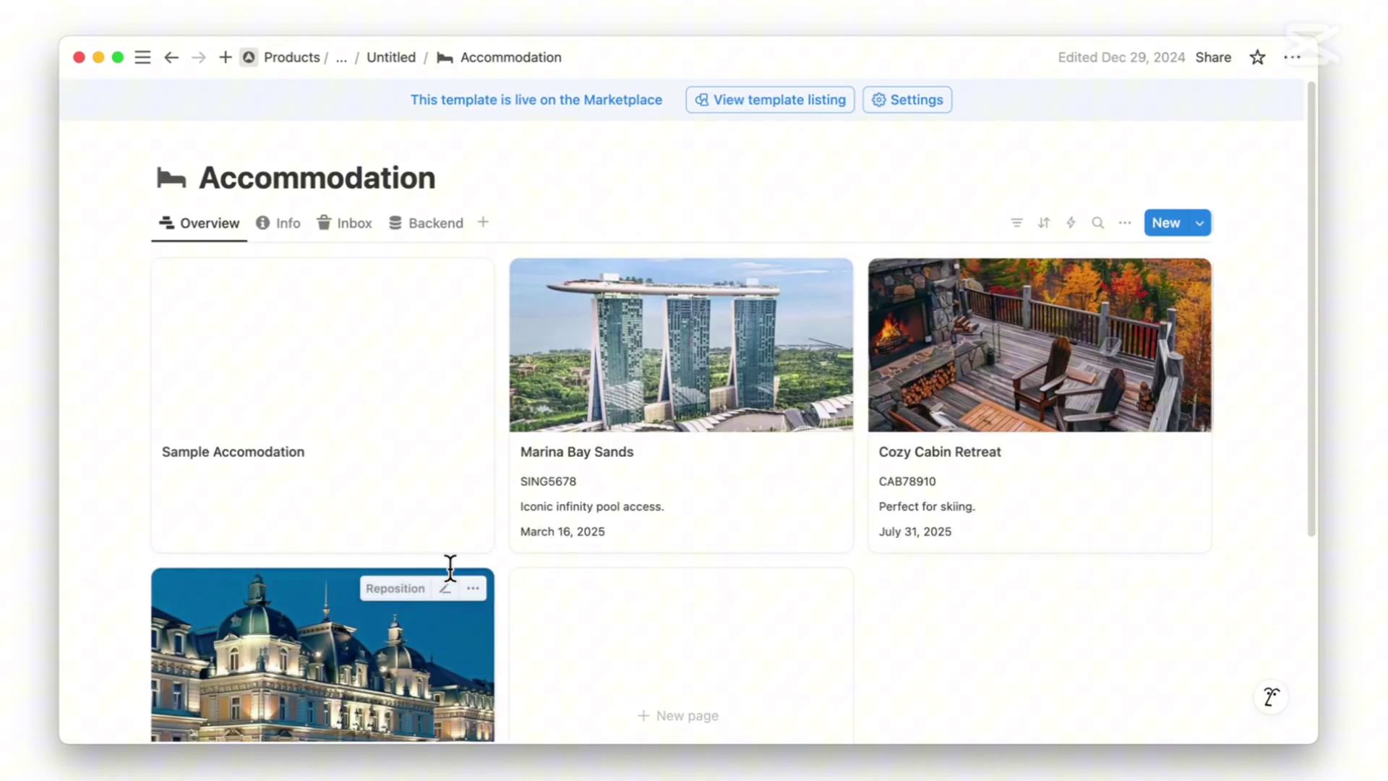
pyautogui.scroll(-2, 567, 557)
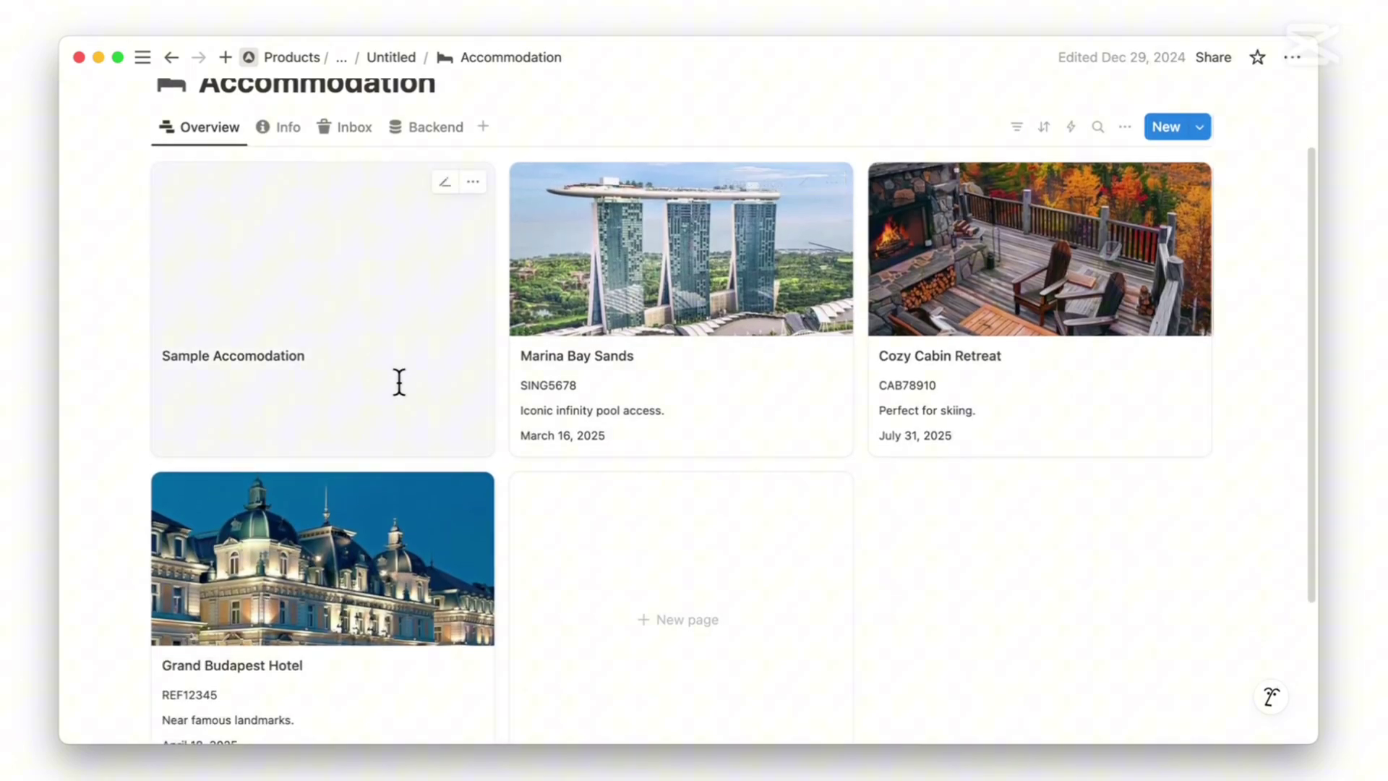
pyautogui.scroll(-1, 394, 427)
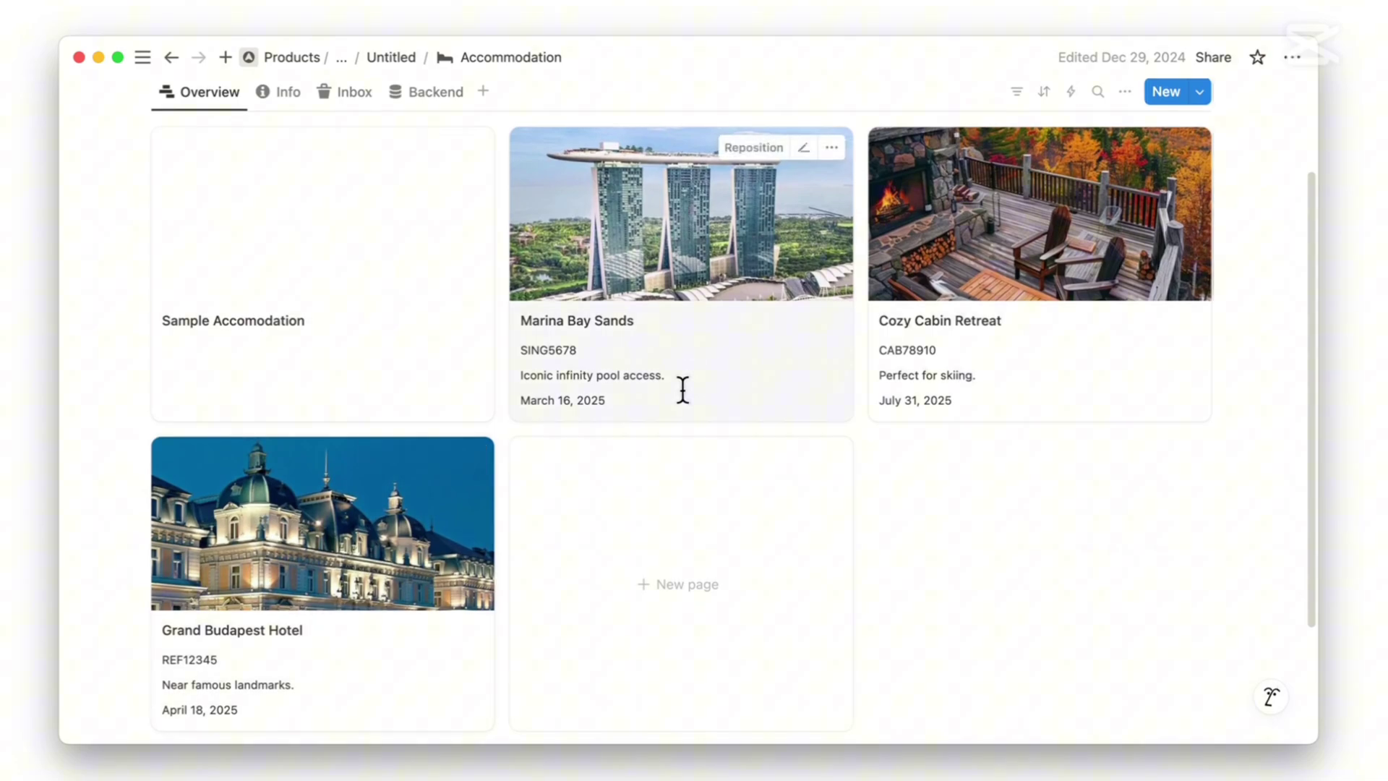
pyautogui.scroll(1, 434, 239)
# Switch Documents to the Info view grouped by trip and scroll right across the trip columns
pyautogui.click(283, 128)
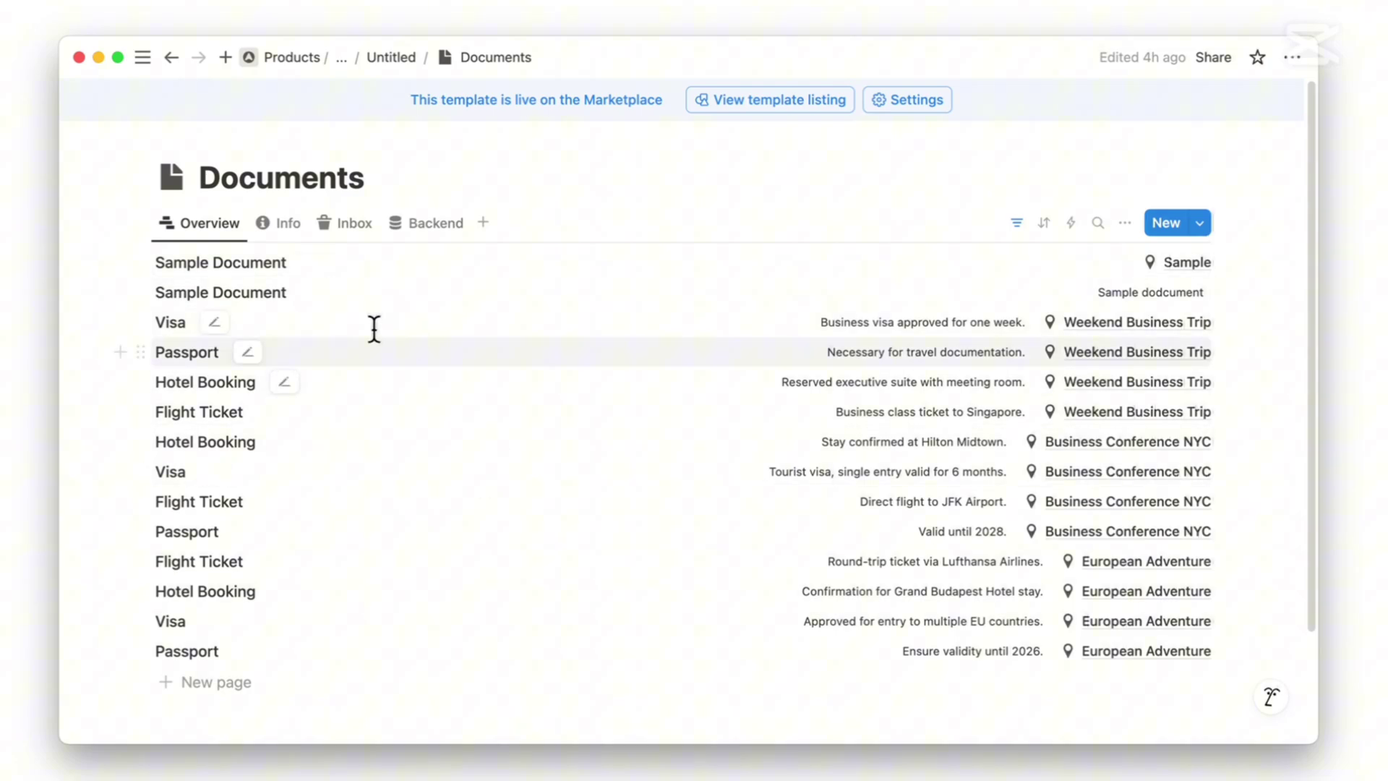
pyautogui.click(294, 224)
pyautogui.scroll(-5, 653, 568)
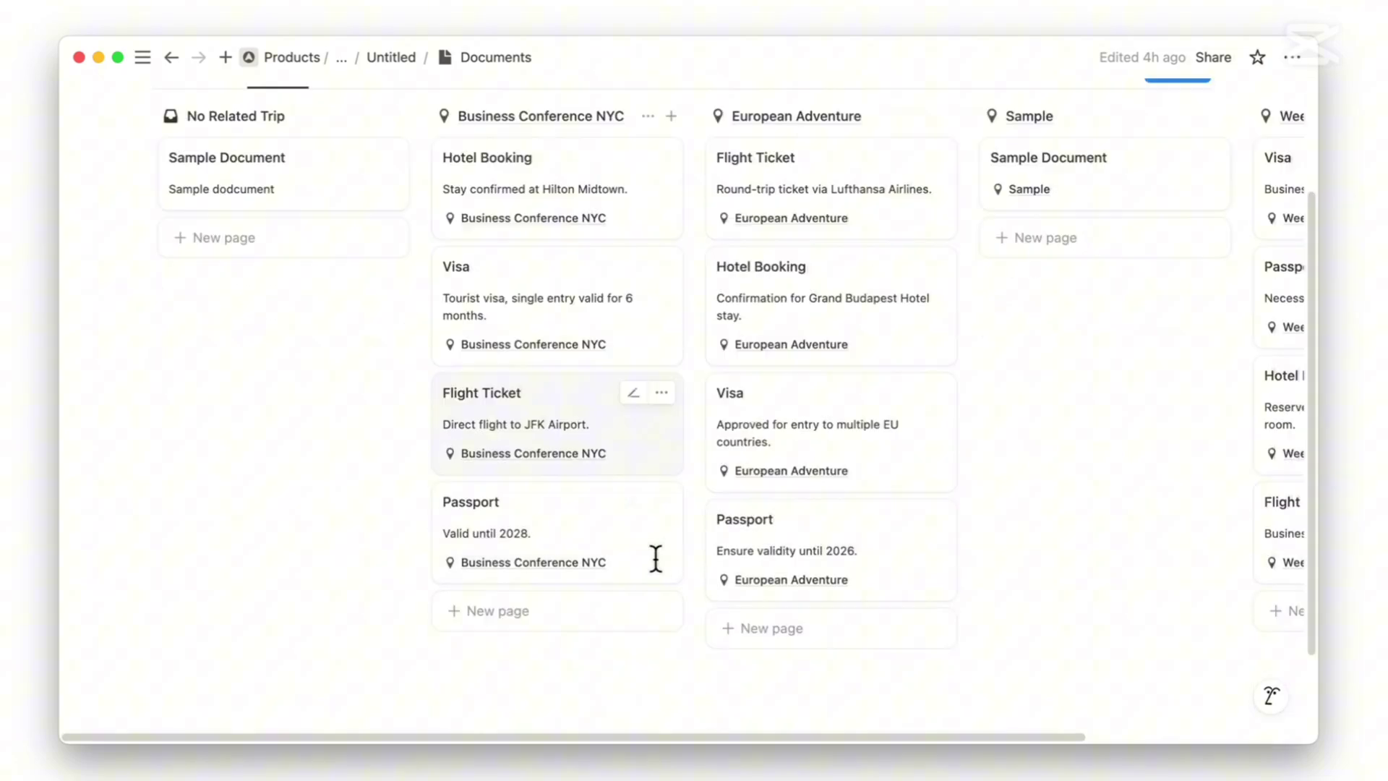
pyautogui.scroll(3, 683, 557)
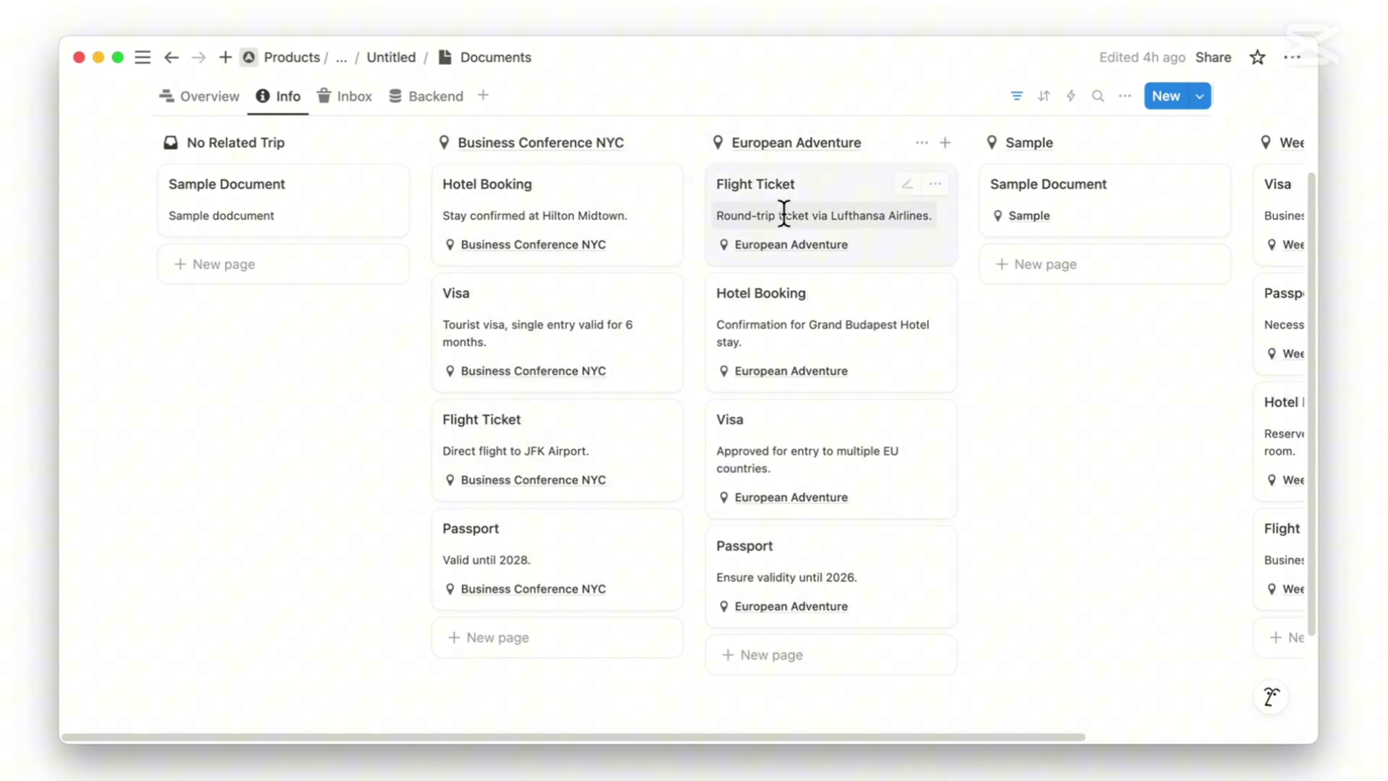
pyautogui.moveTo(929, 731); pyautogui.dragTo(1100, 734)
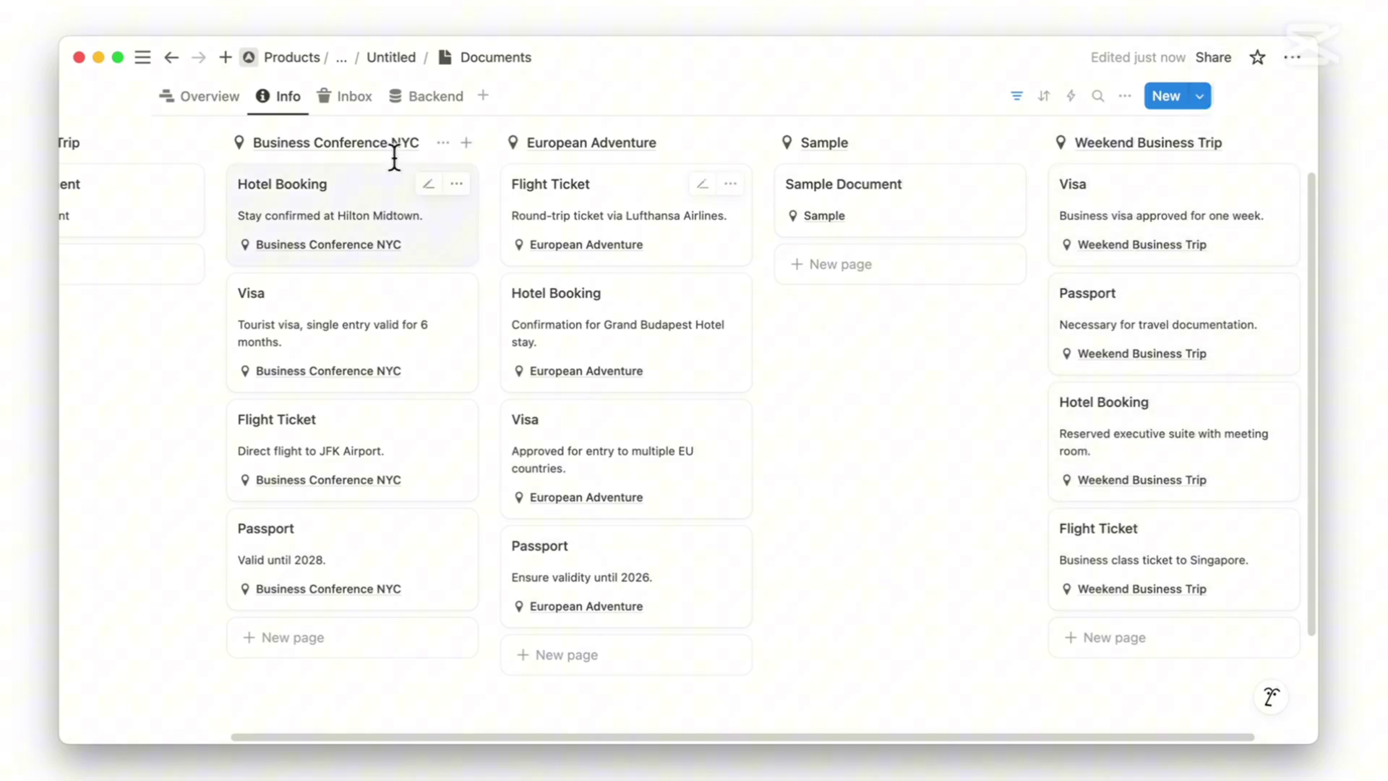
pyautogui.click(402, 66)
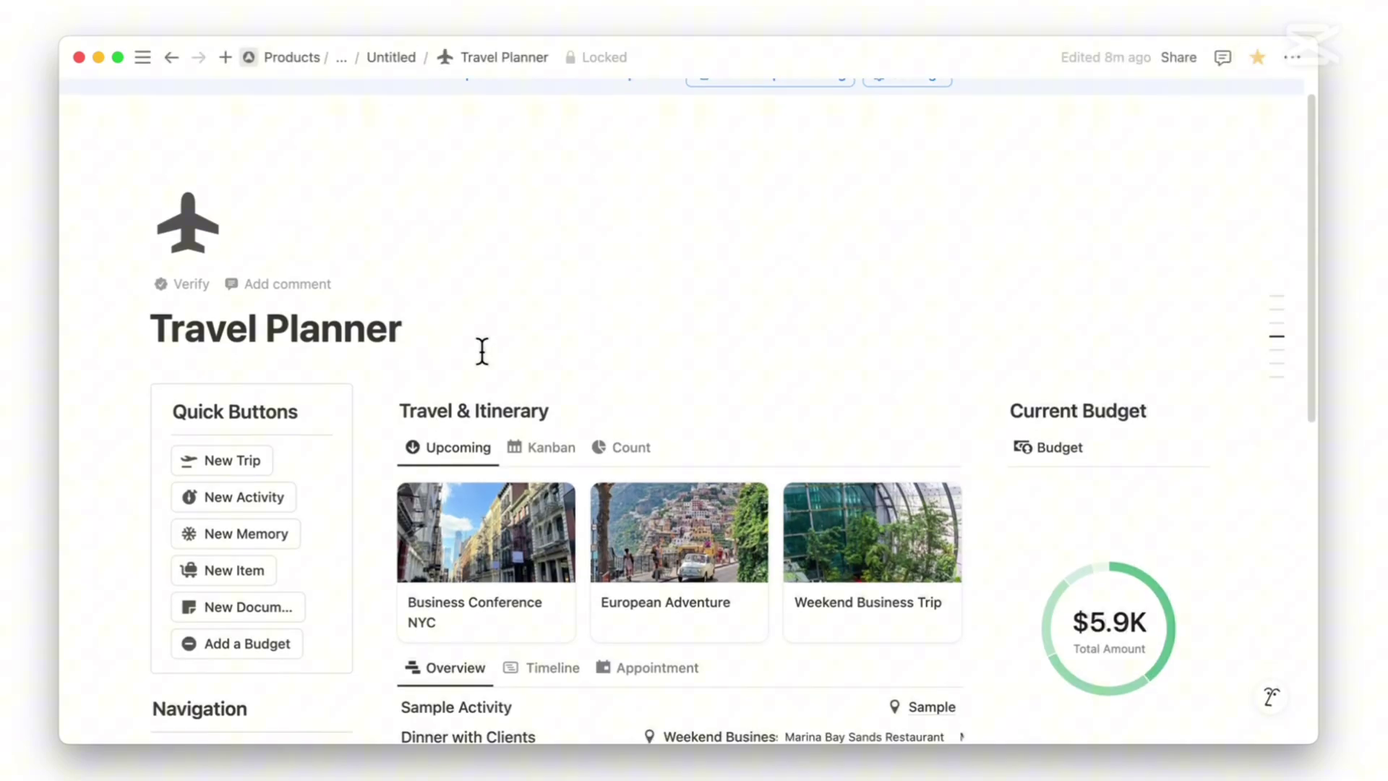
pyautogui.scroll(-5, 477, 349)
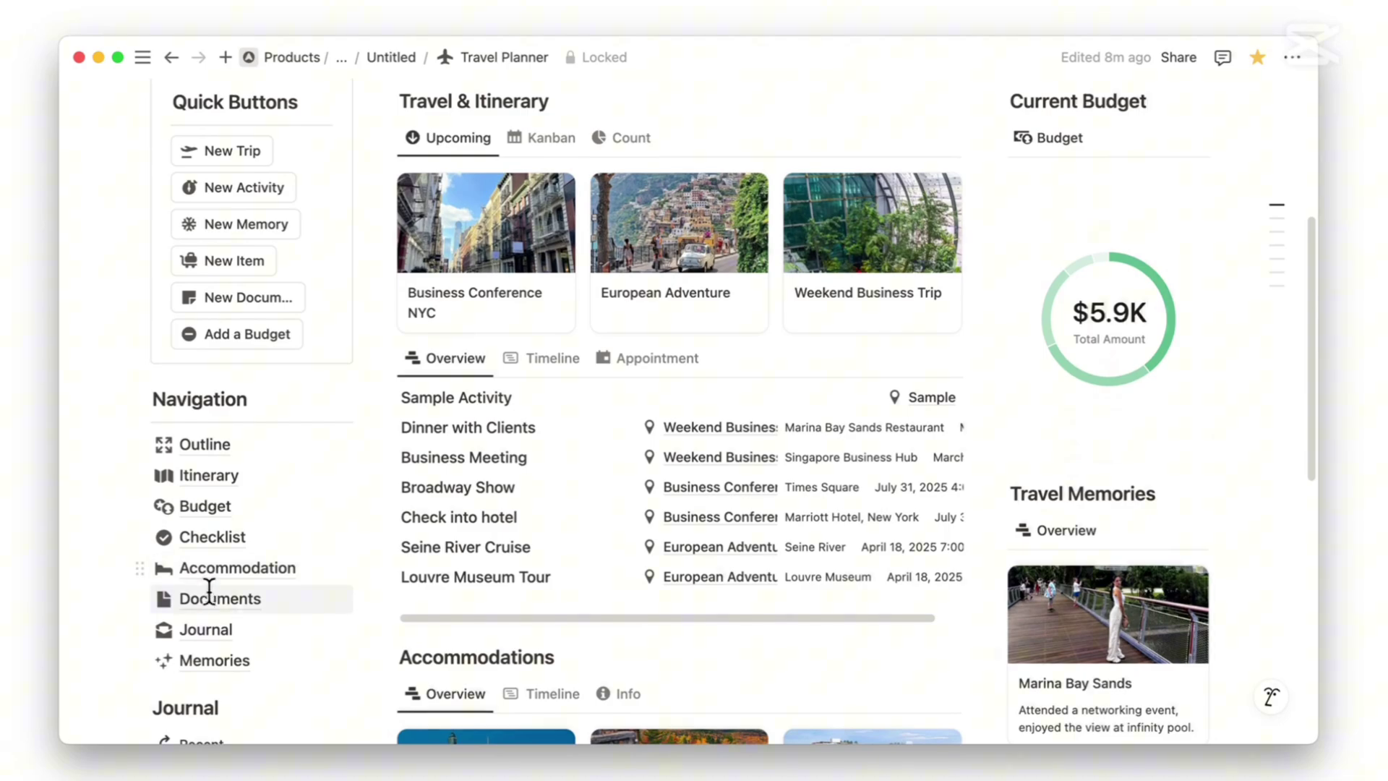
pyautogui.click(229, 617)
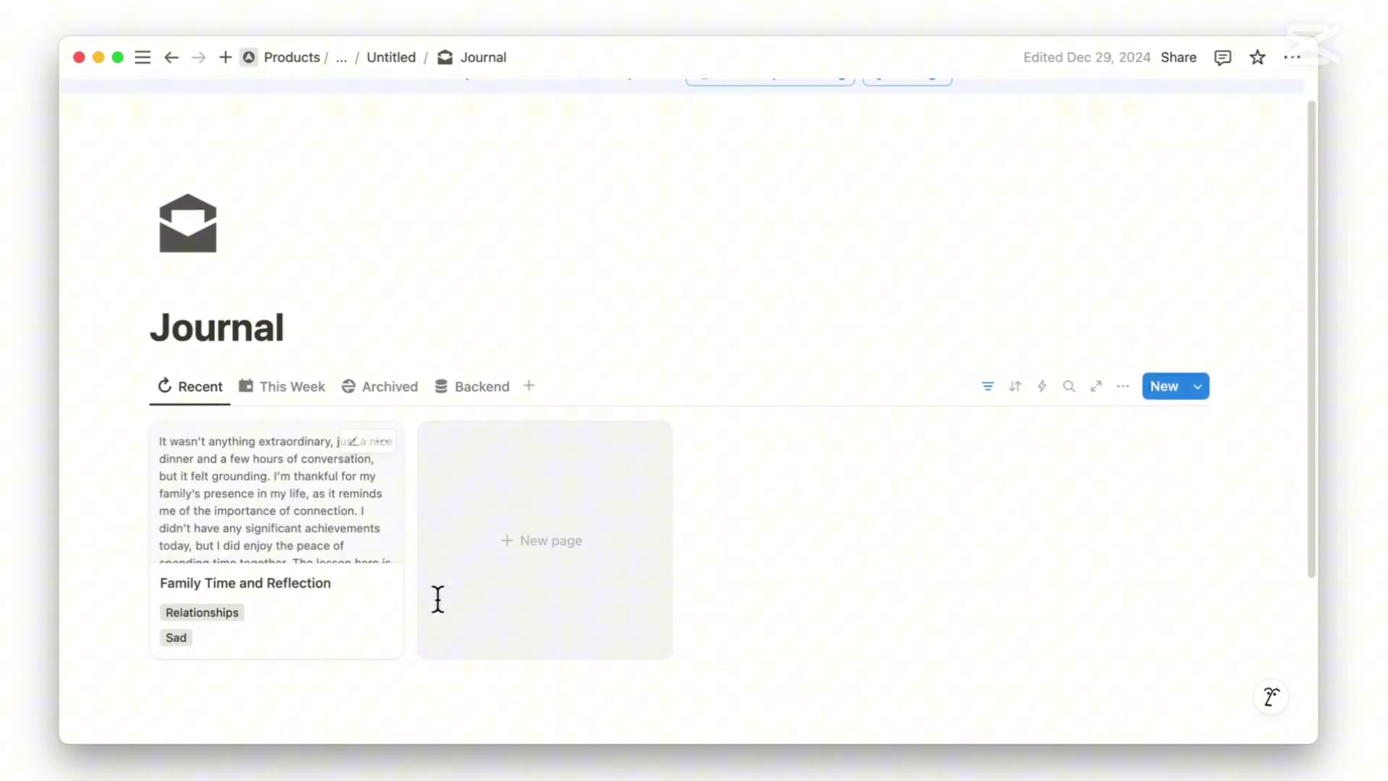
pyautogui.scroll(-3, 436, 598)
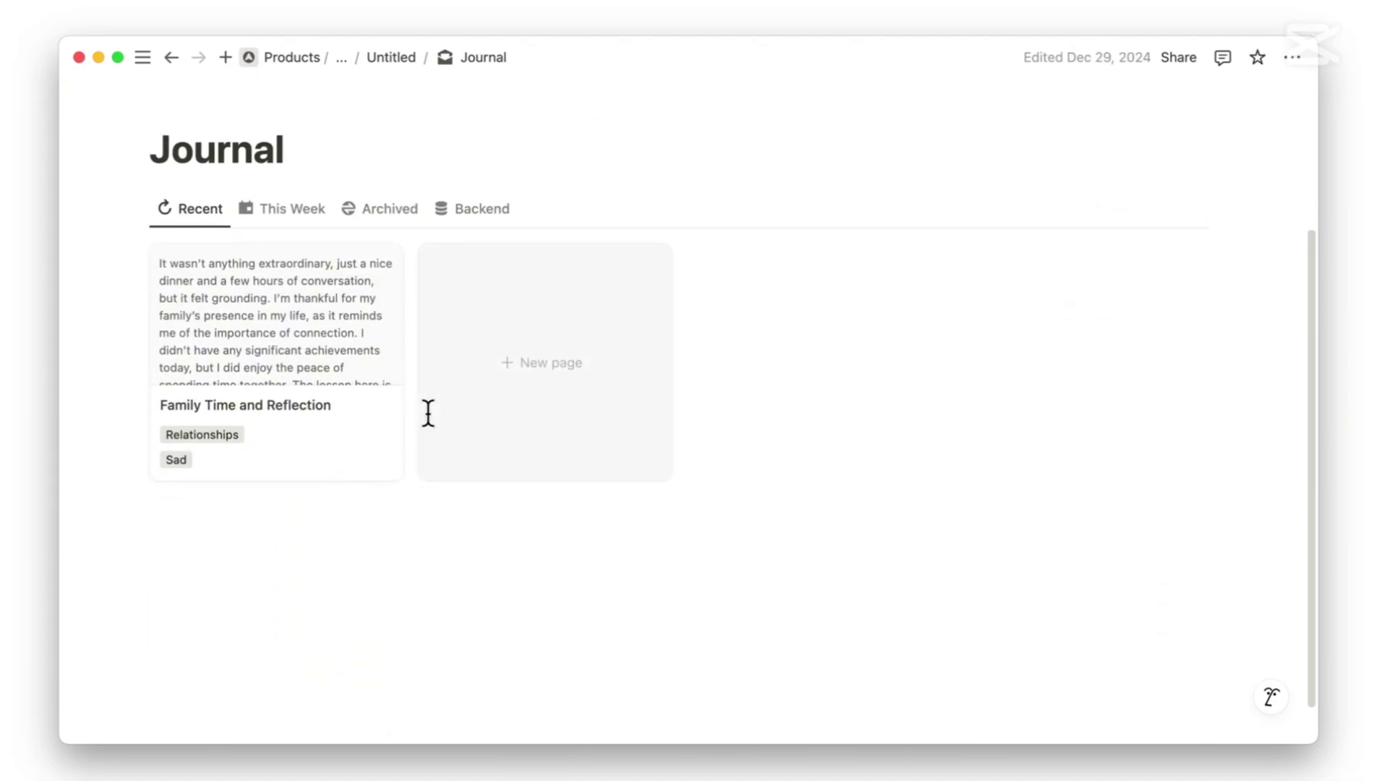
pyautogui.click(316, 210)
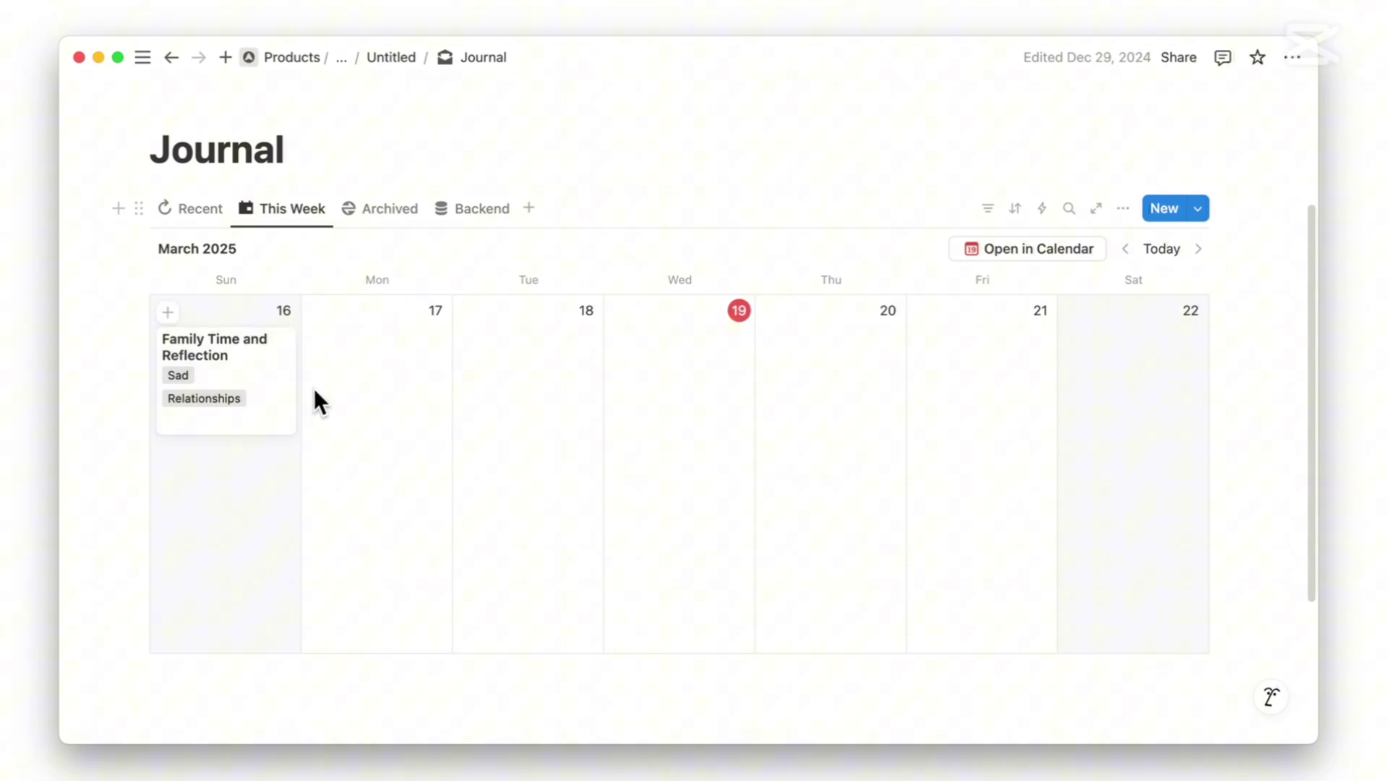
pyautogui.click(394, 209)
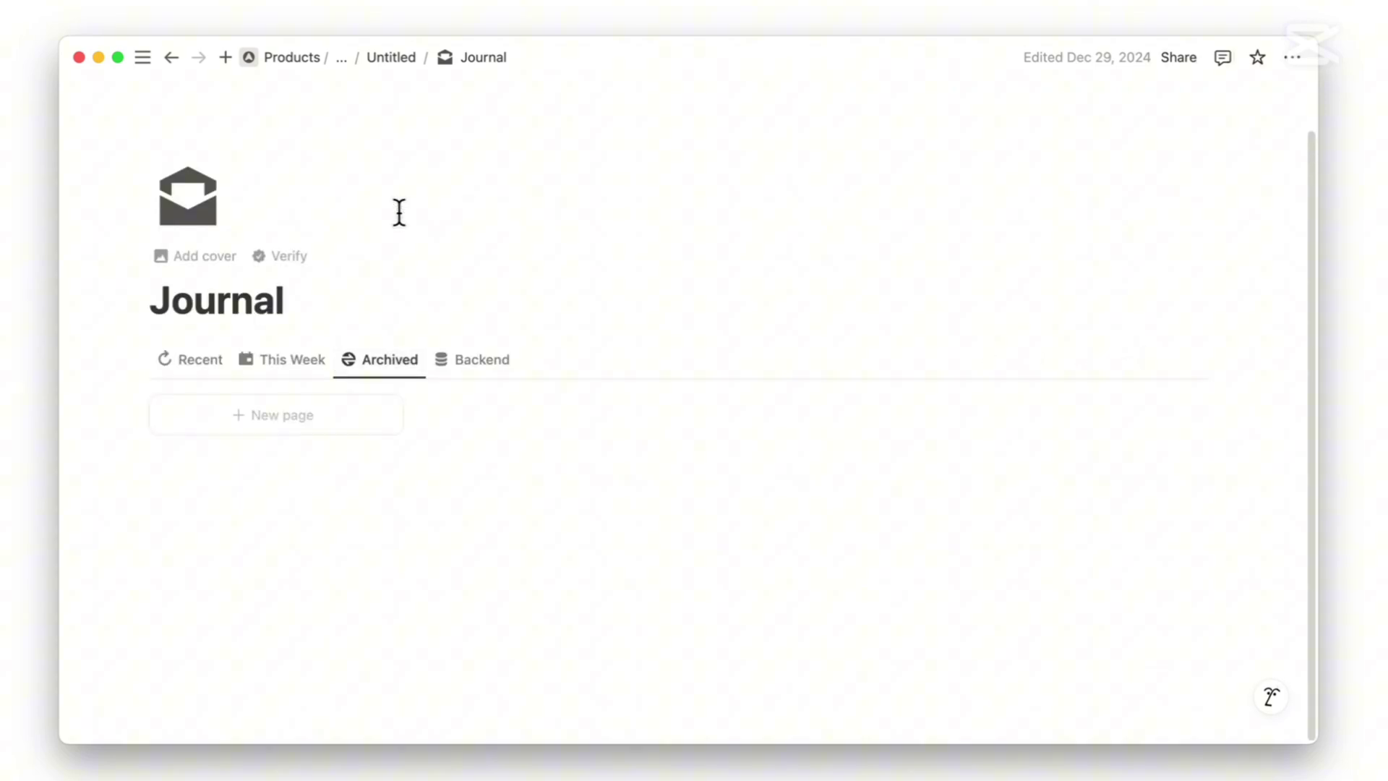
pyautogui.click(389, 55)
pyautogui.scroll(-3, 463, 427)
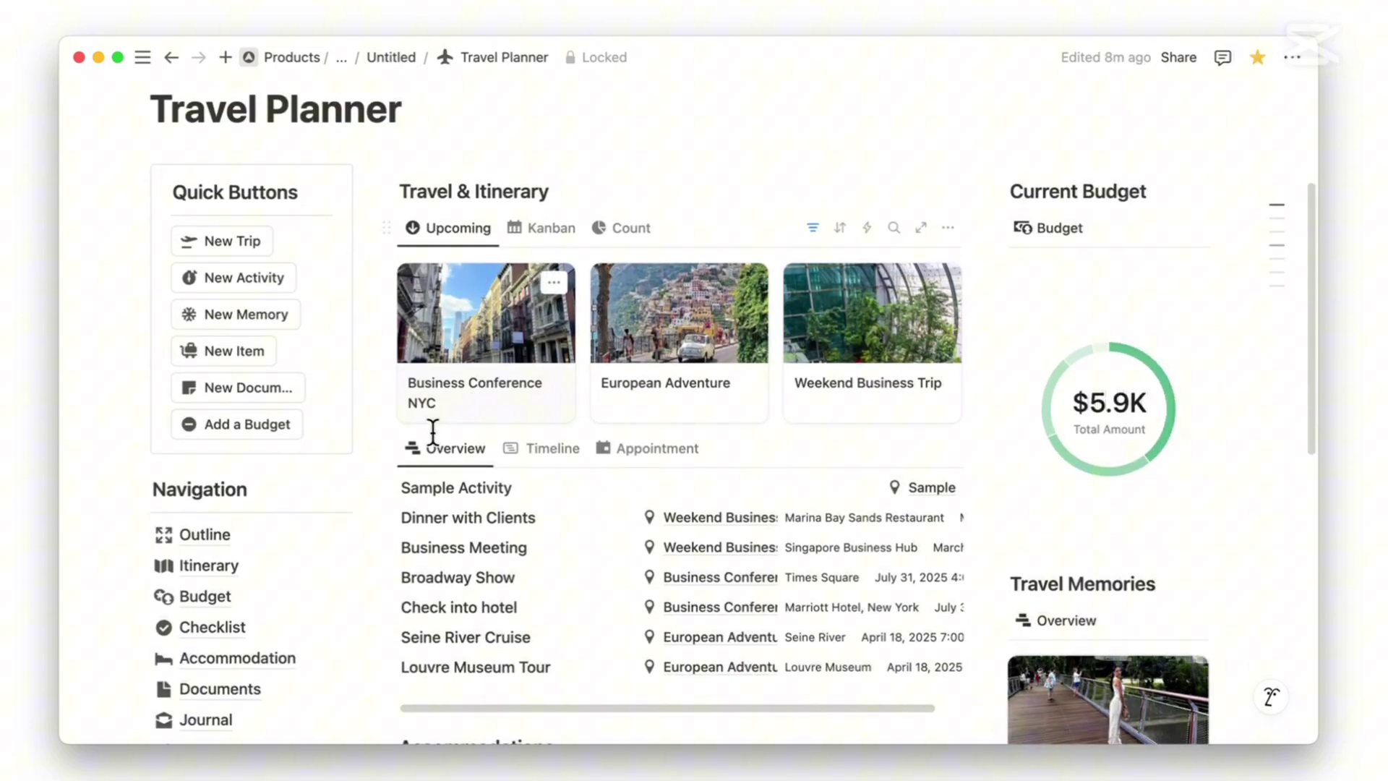
pyautogui.scroll(-2, 432, 432)
pyautogui.click(263, 682)
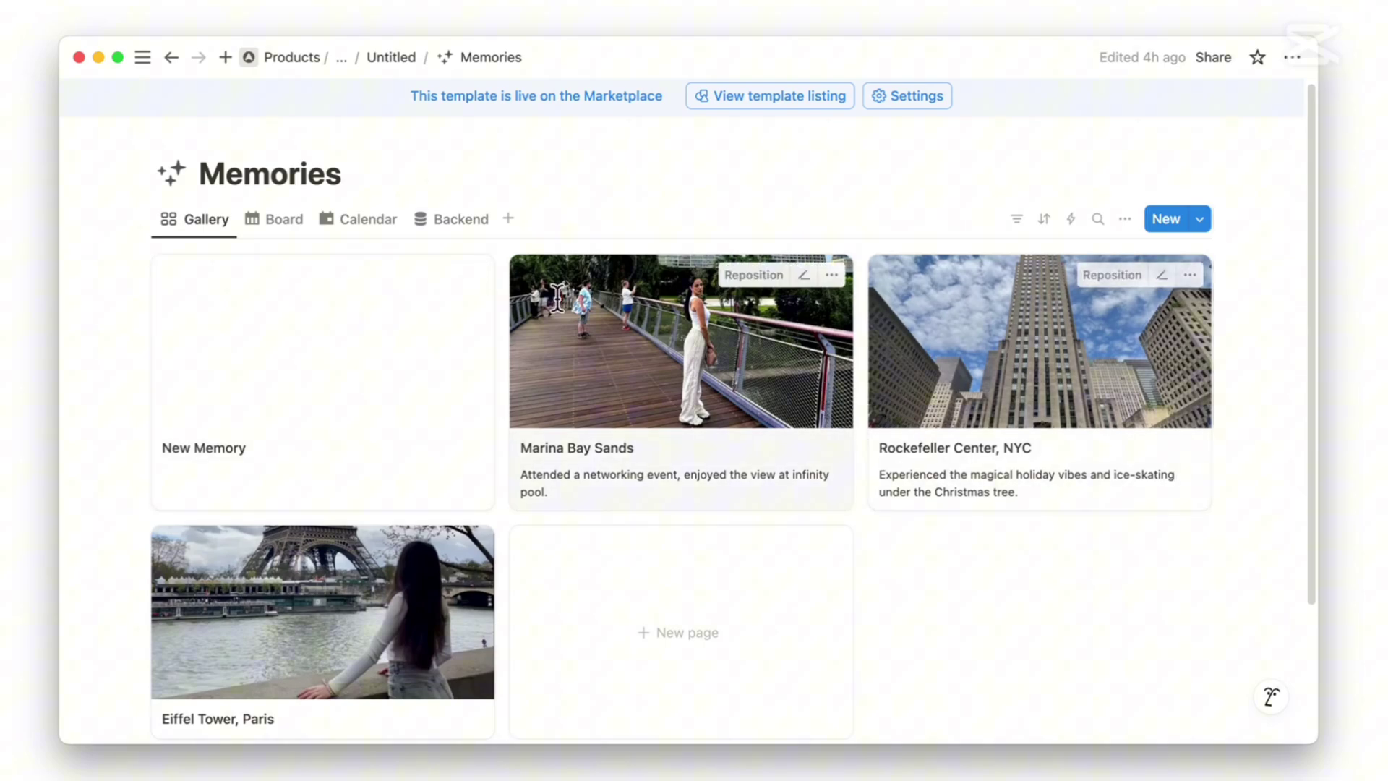
pyautogui.click(300, 227)
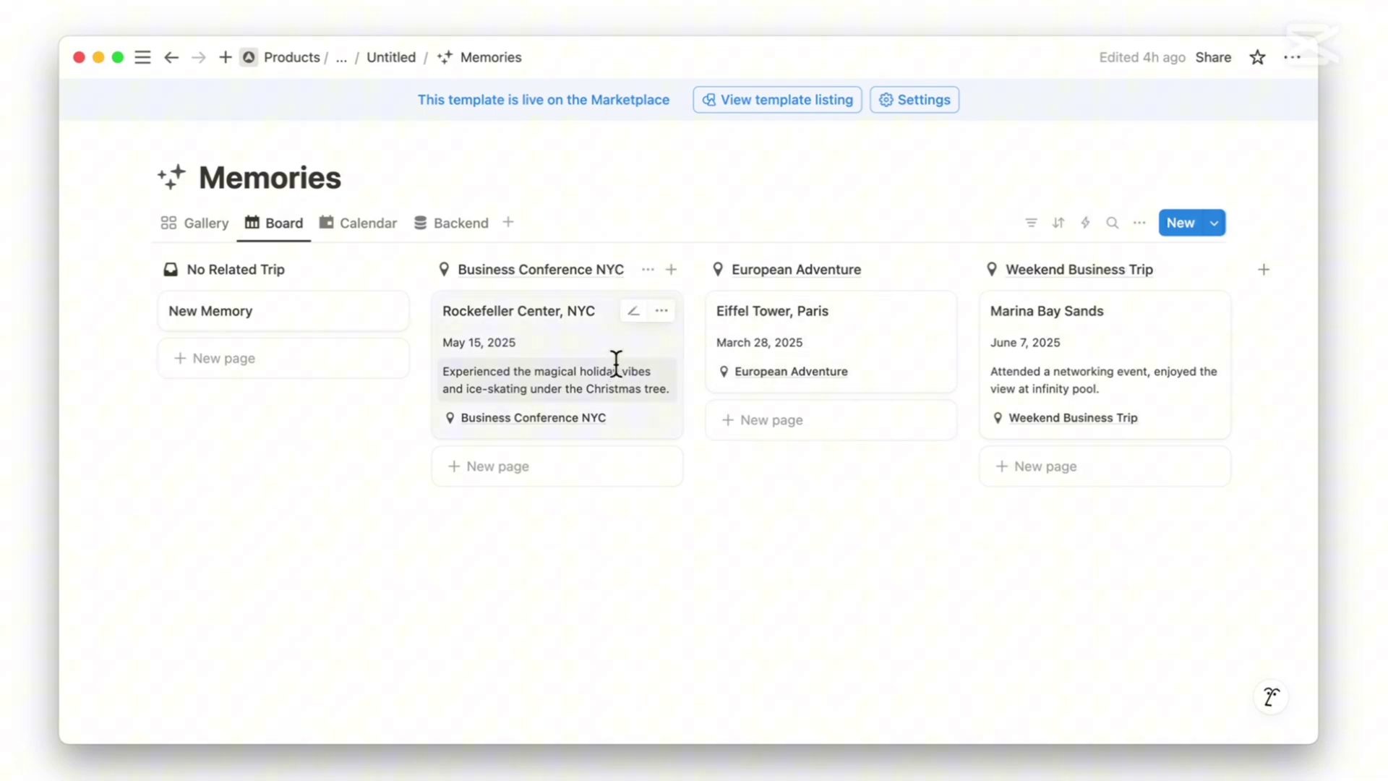
pyautogui.click(346, 222)
pyautogui.scroll(-1, 672, 470)
pyautogui.scroll(1, 676, 473)
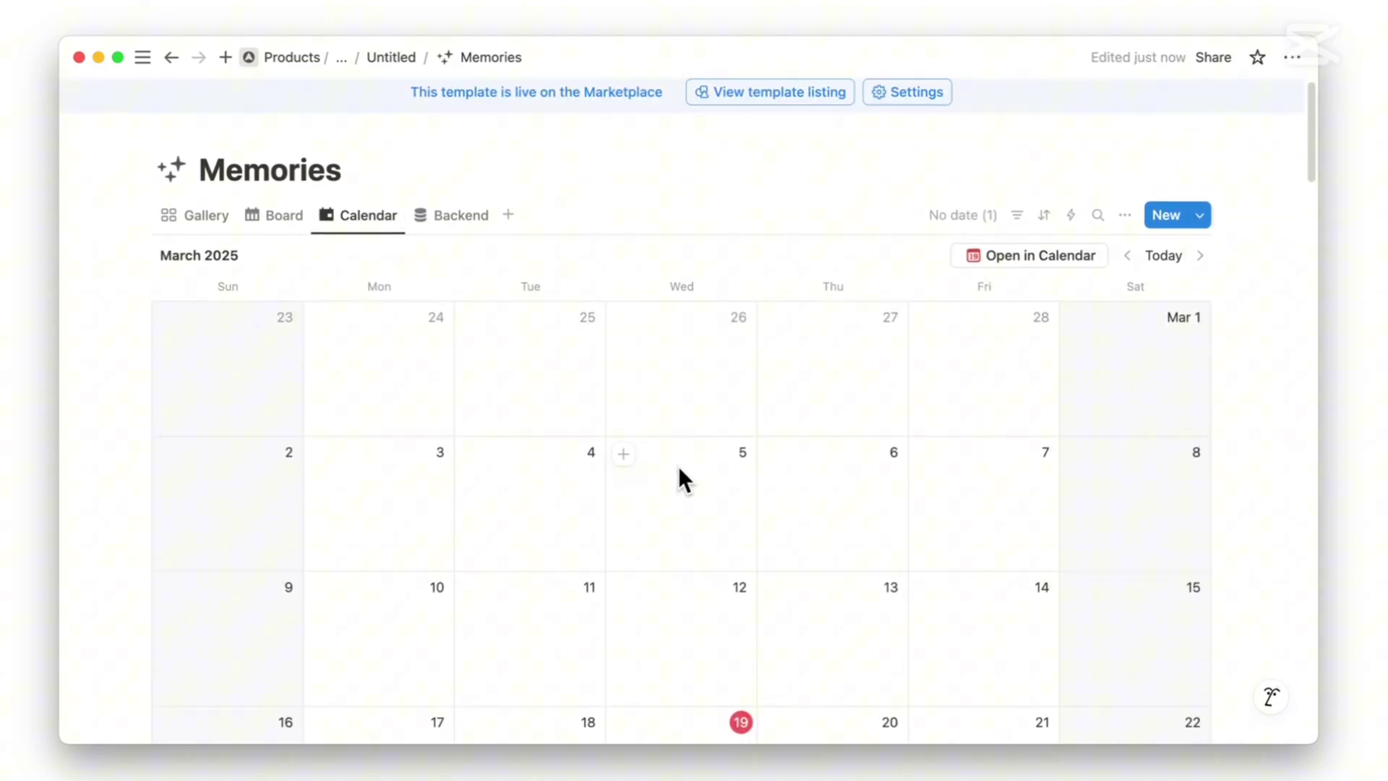
pyautogui.click(401, 54)
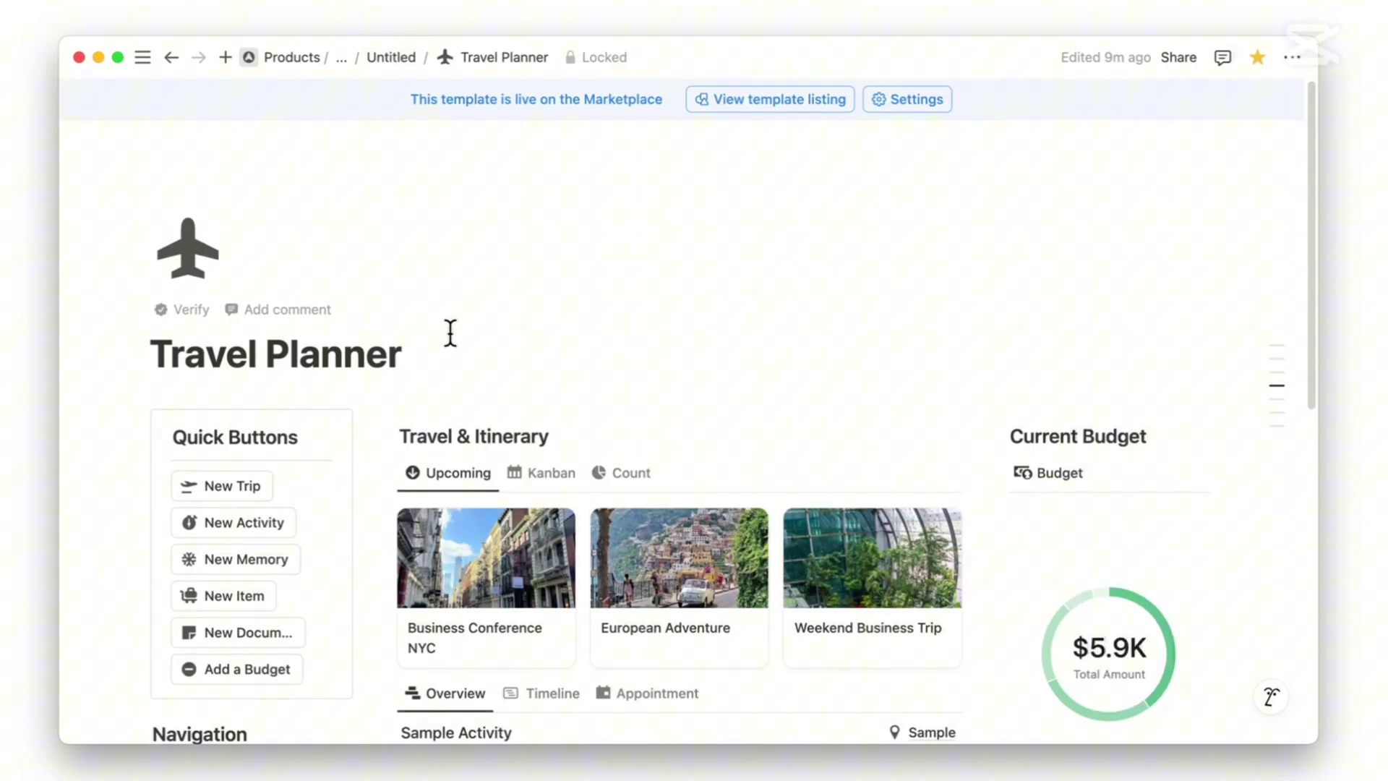
pyautogui.scroll(-4, 450, 332)
pyautogui.scroll(-1, 579, 394)
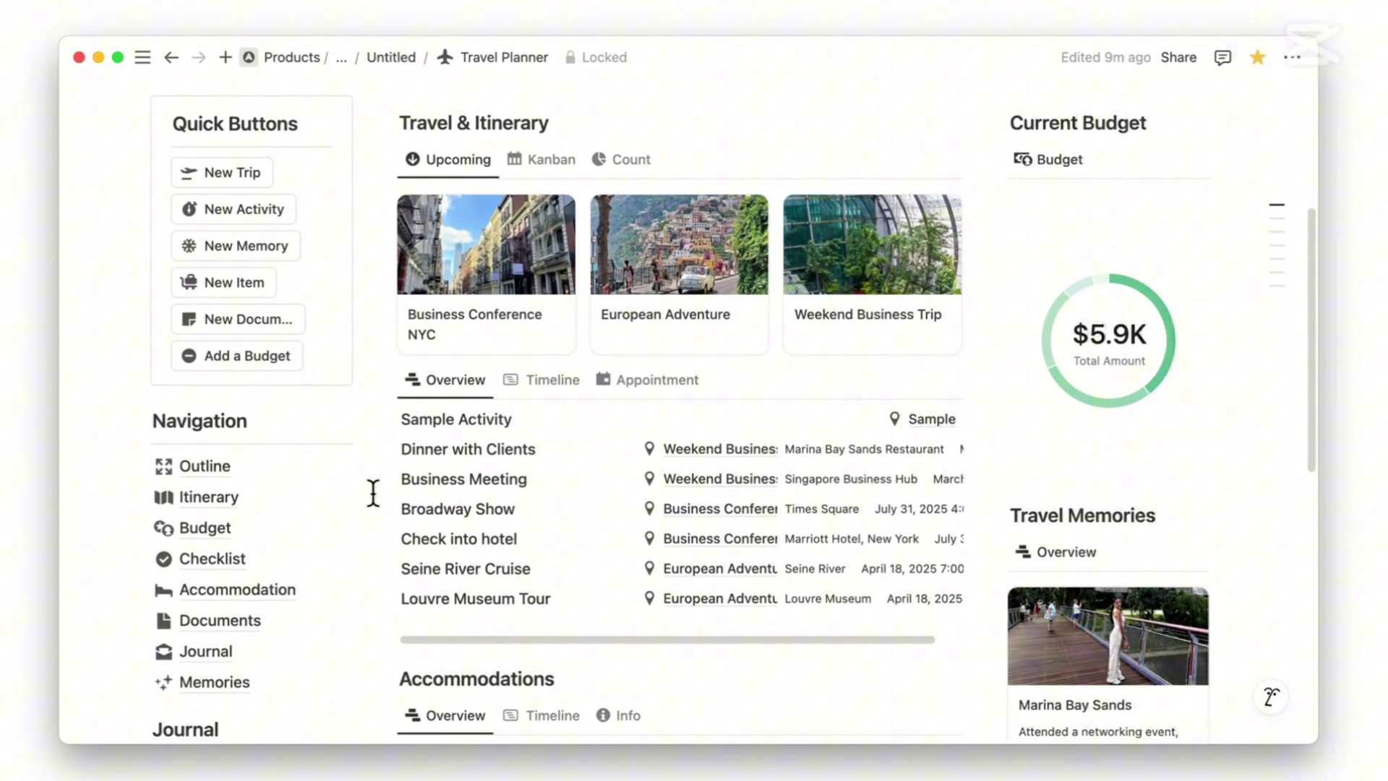
pyautogui.scroll(-1, 463, 513)
pyautogui.scroll(3, 965, 602)
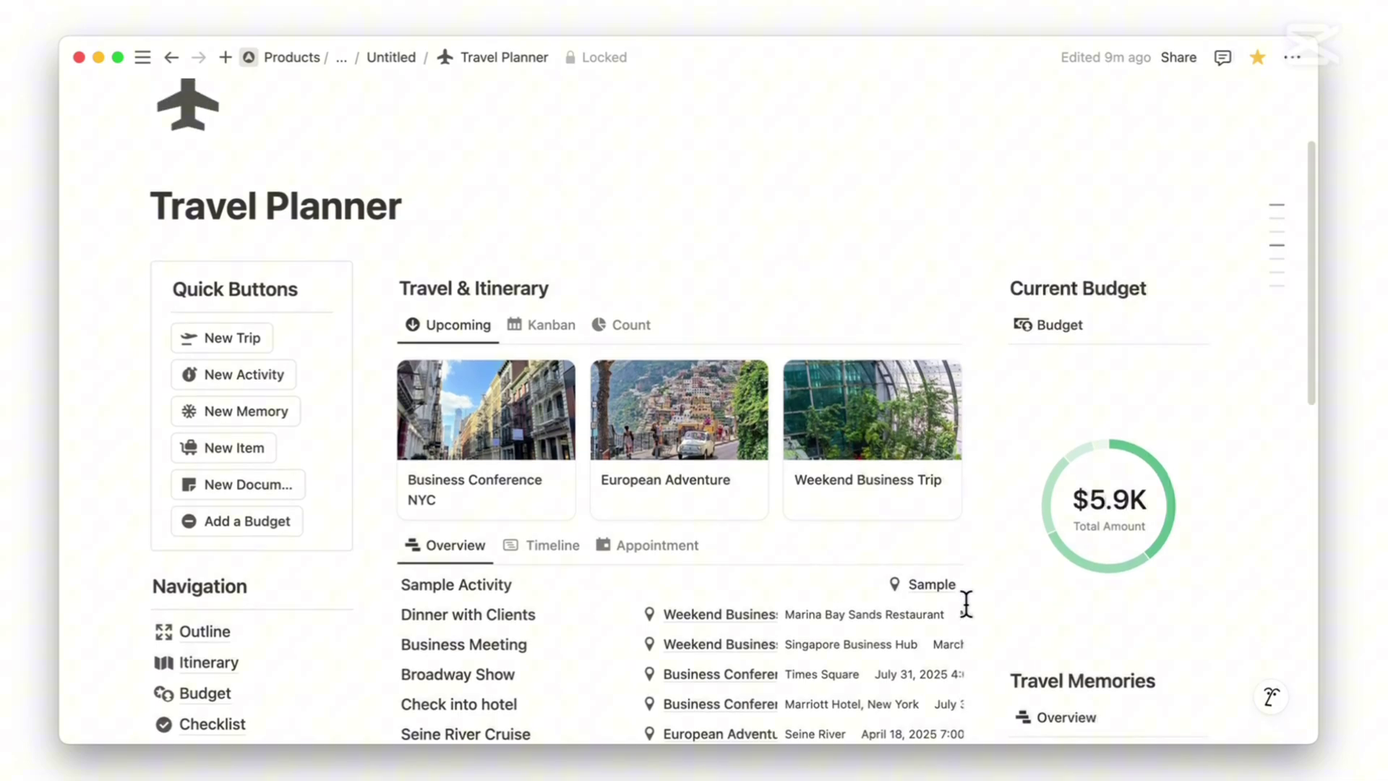
pyautogui.scroll(1, 967, 602)
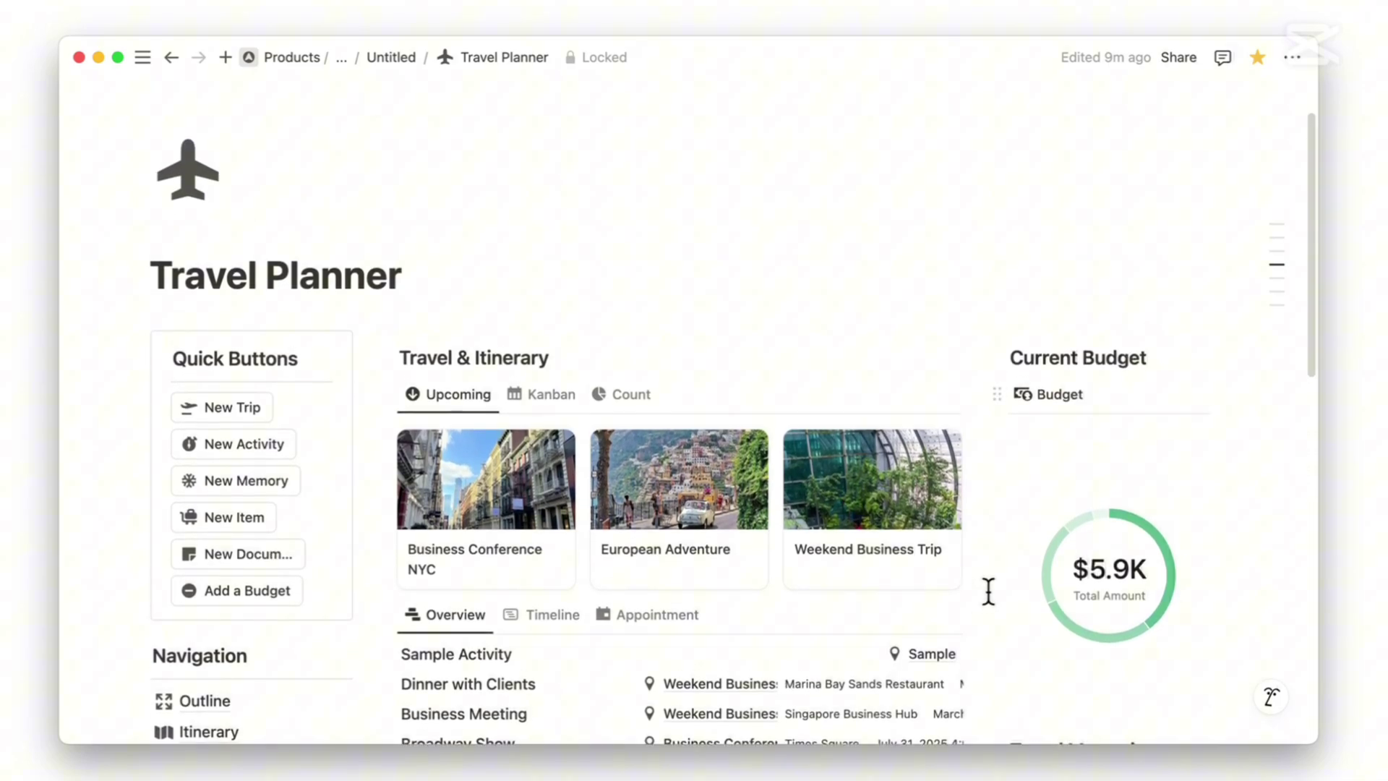